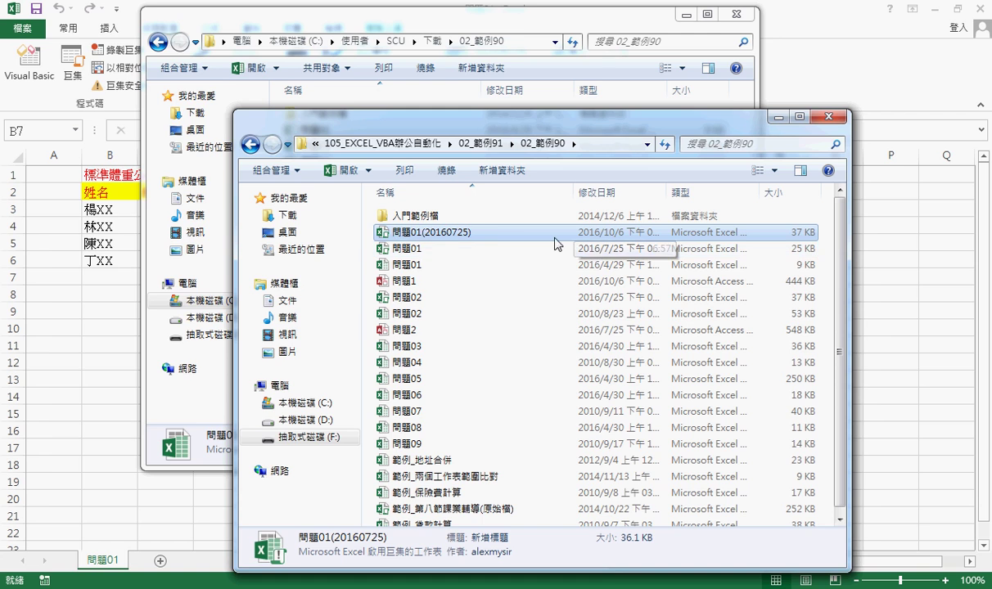
double_click(517, 235)
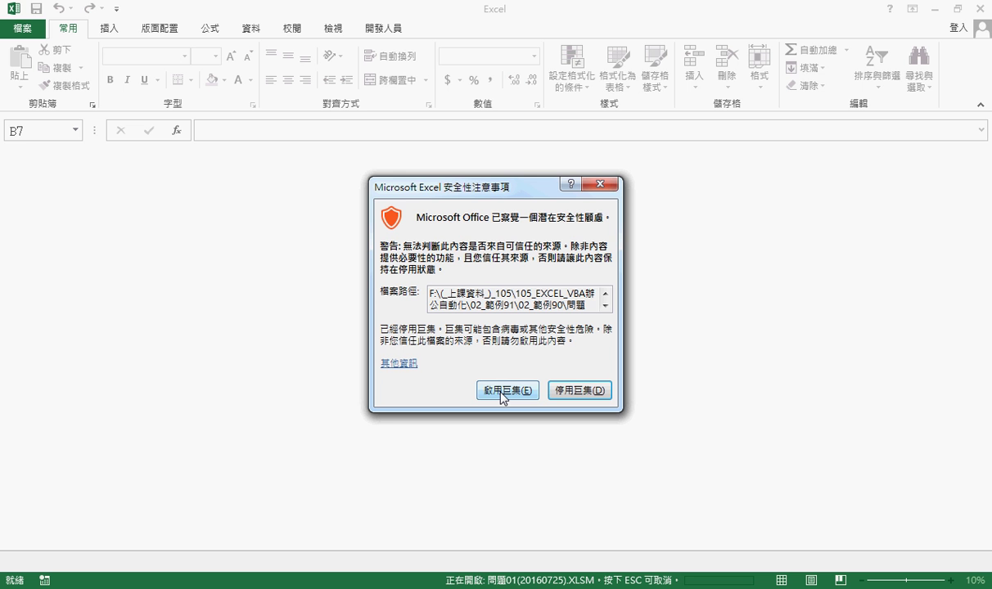
click(502, 396)
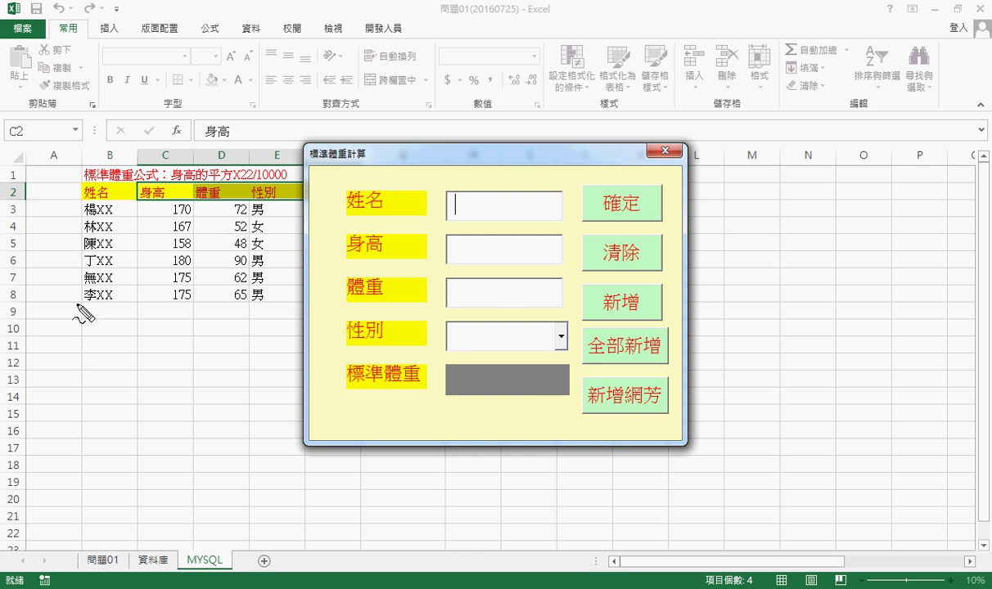
- Mark the empty row 9 on the sheet, then enter the person's name in 姓名
drag(80, 305, 321, 318)
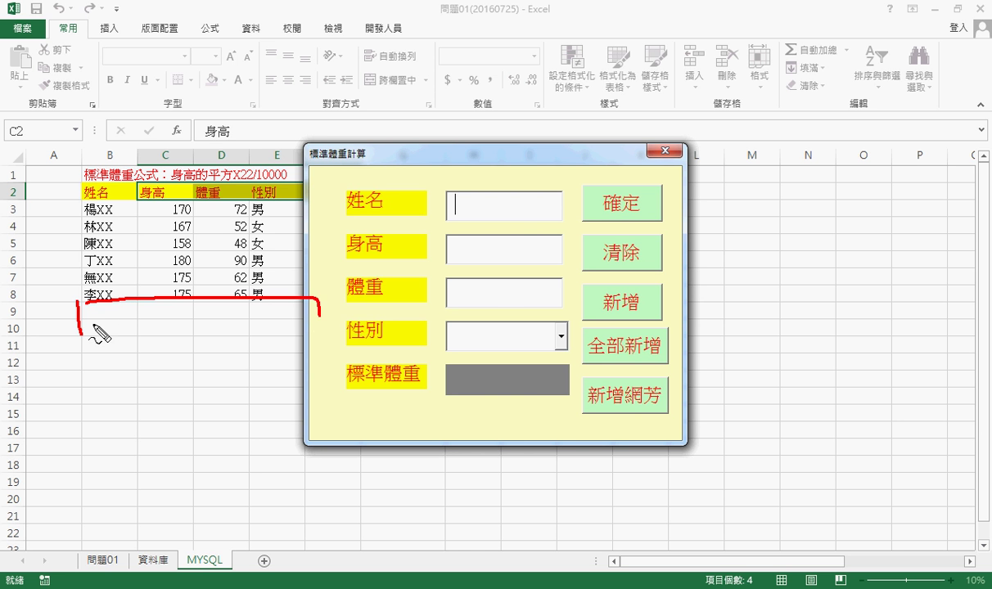
drag(92, 324, 292, 321)
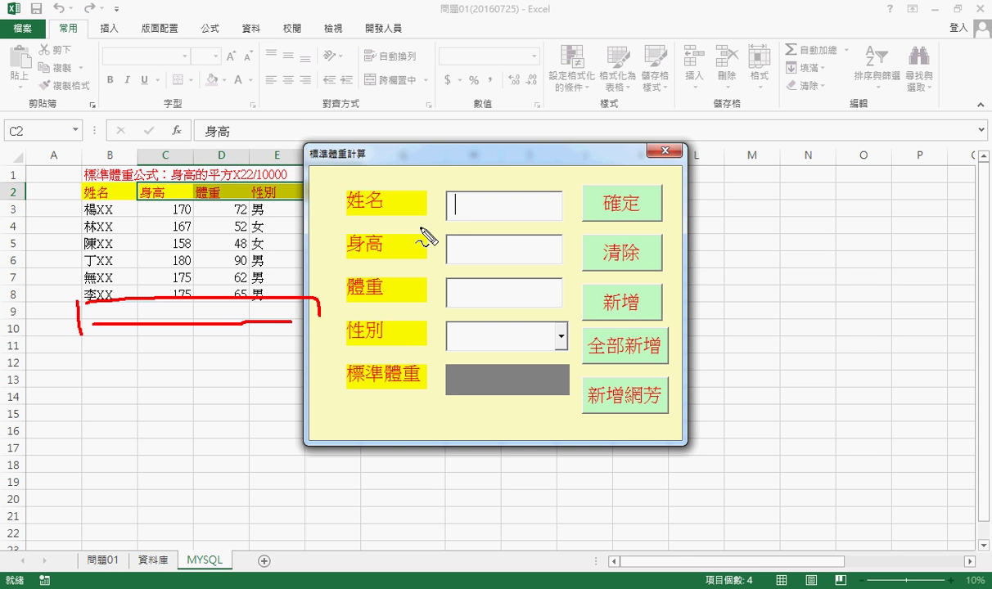
key(Escape)
click(472, 204)
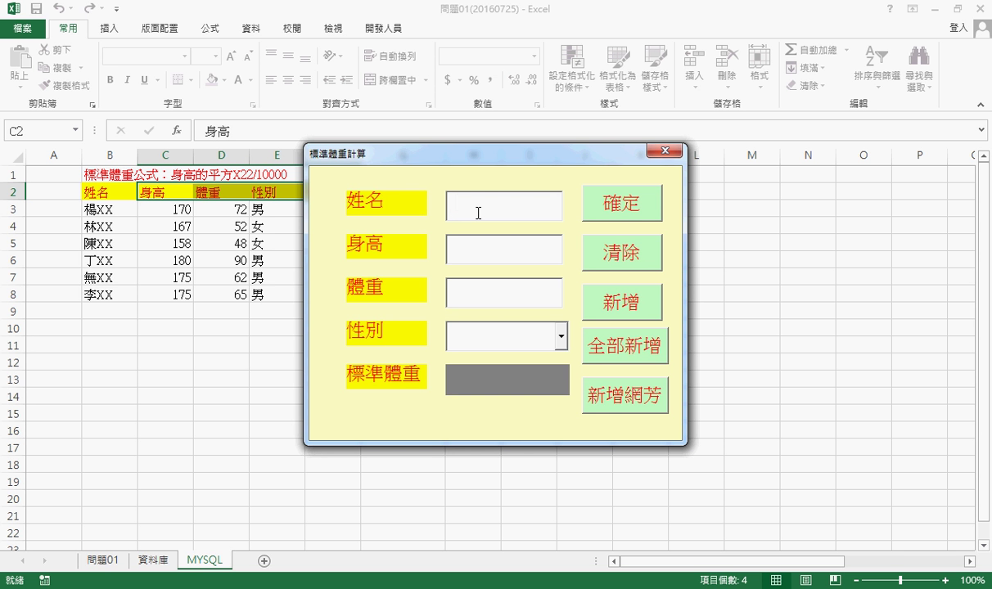
text(j;)
text(6)
text(XX)
key(Return)
- Enter 身高 185 and 體重 69, and choose 男 for 性別
click(510, 258)
text(185)
click(508, 293)
text(69)
click(563, 337)
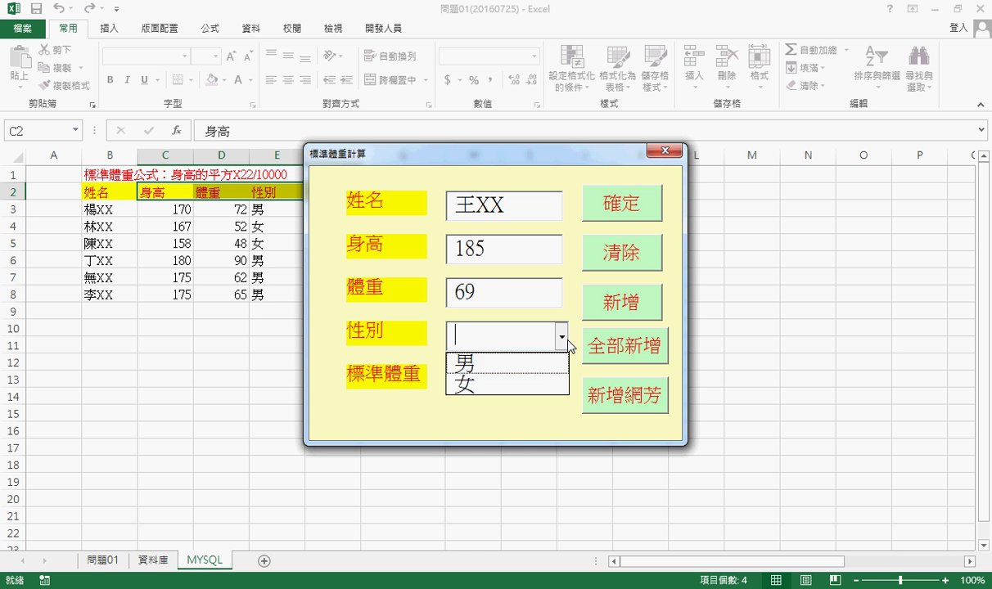
click(530, 365)
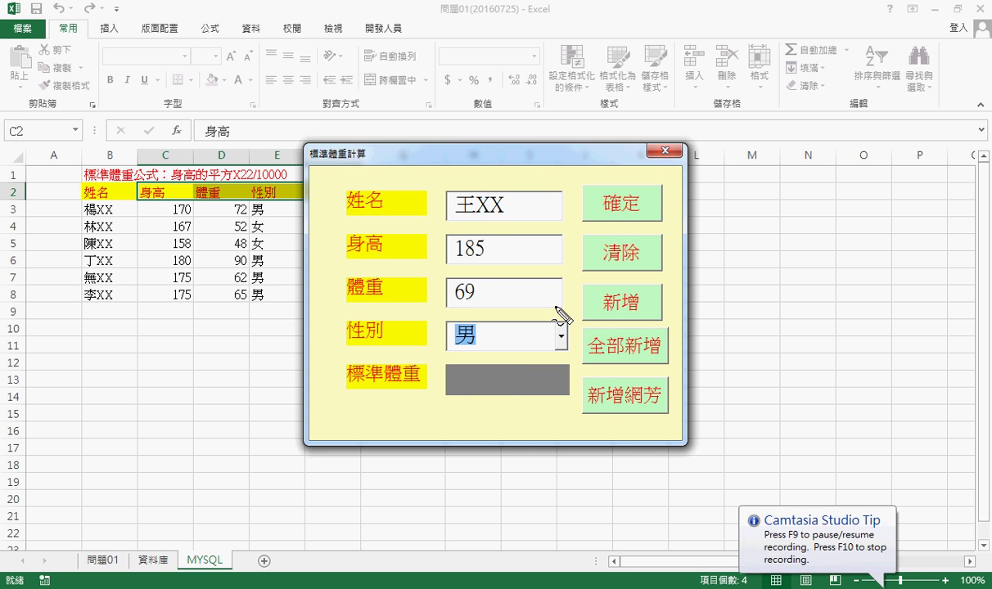
- Annotate the form's inputs and the 標準體重 result area with the screen pen
drag(634, 224, 628, 221)
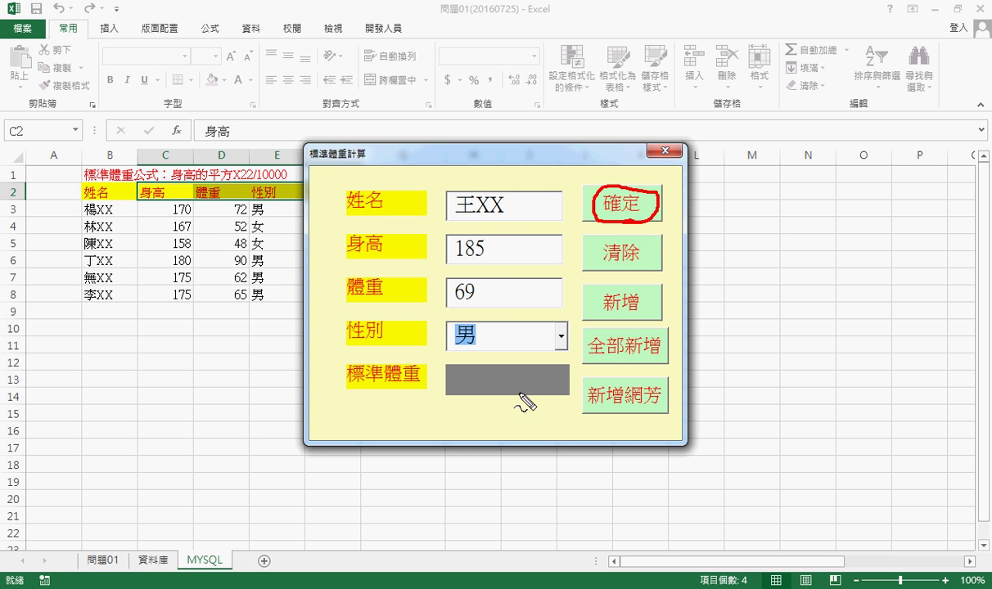
mouse_move(518, 392)
mouse_down()
mouse_move(440, 398)
mouse_move(562, 367)
mouse_up()
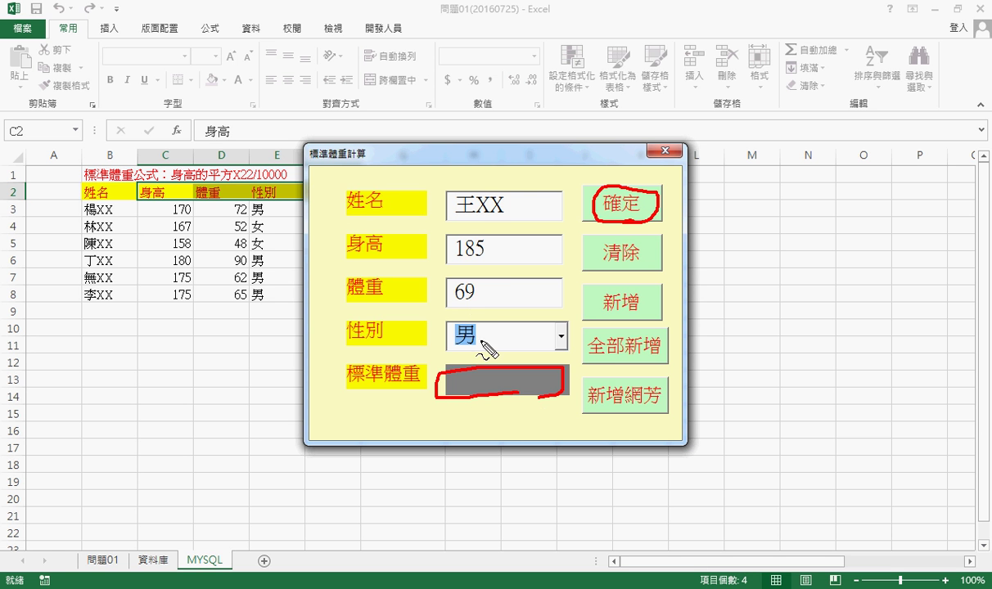
mouse_move(448, 352)
mouse_down()
mouse_move(436, 233)
mouse_move(449, 340)
mouse_up()
drag(429, 279, 422, 378)
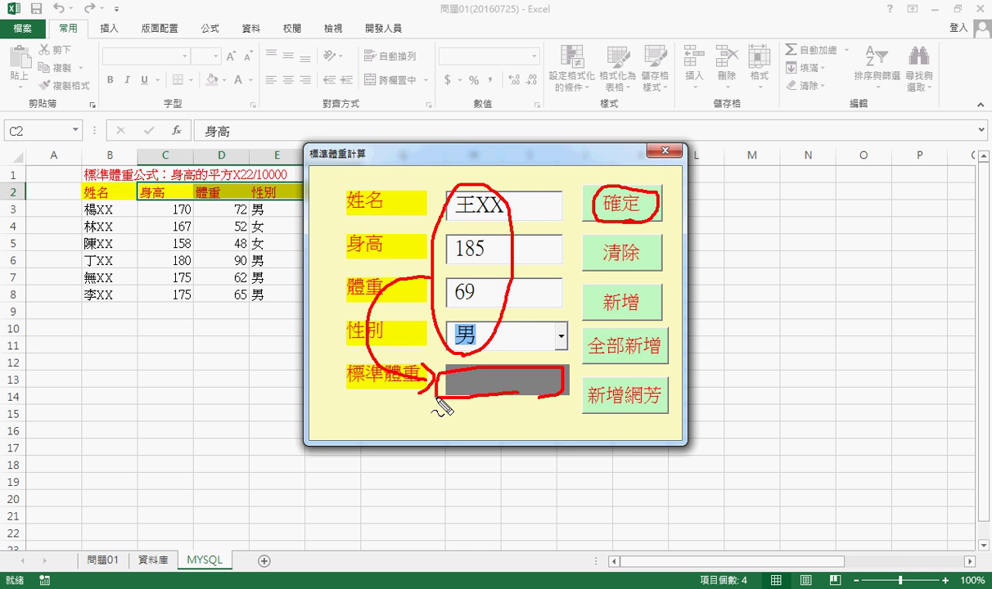
drag(339, 369, 342, 398)
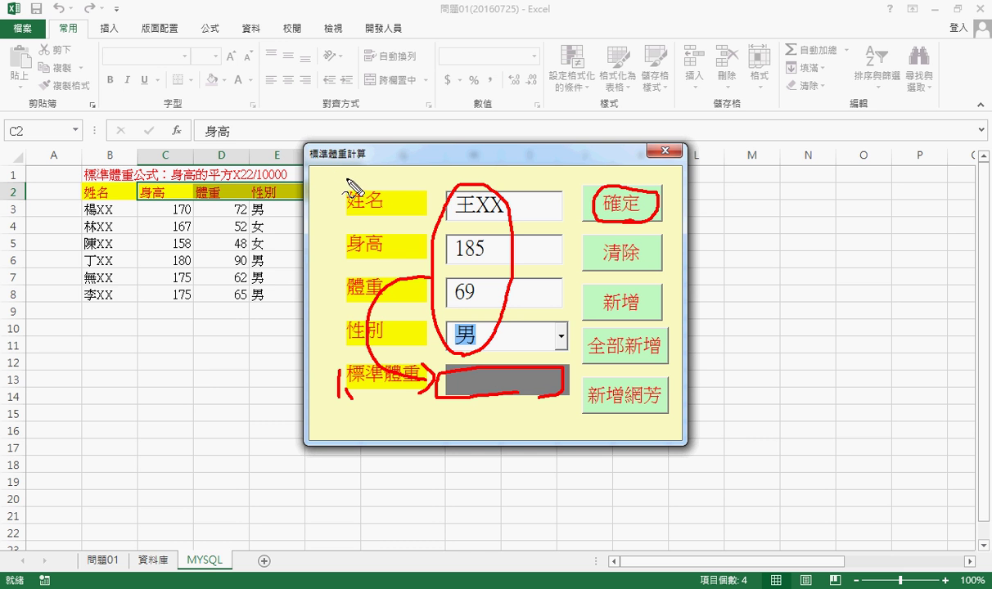
drag(335, 171, 337, 399)
drag(344, 182, 359, 401)
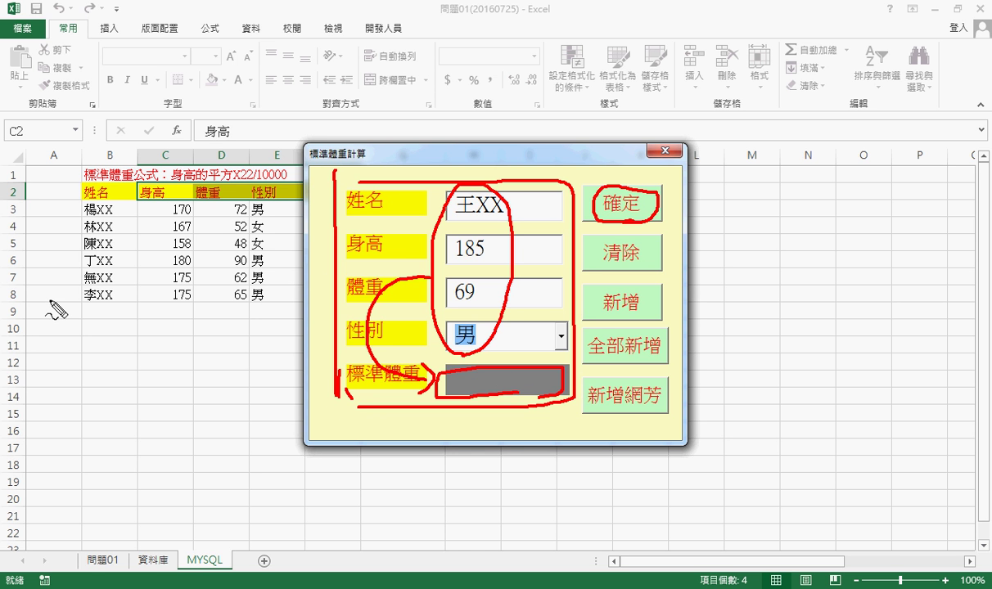
- Link the form to the sheet's next row, clear the ink, and move the form right
mouse_move(67, 303)
mouse_down()
mouse_move(68, 329)
mouse_move(347, 298)
mouse_move(87, 330)
mouse_up()
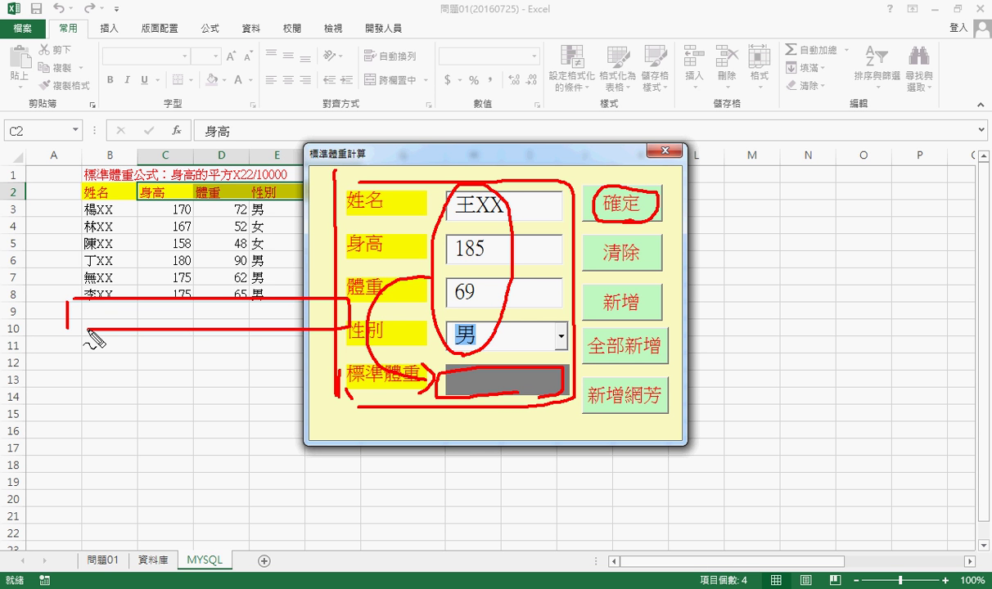
key(Escape)
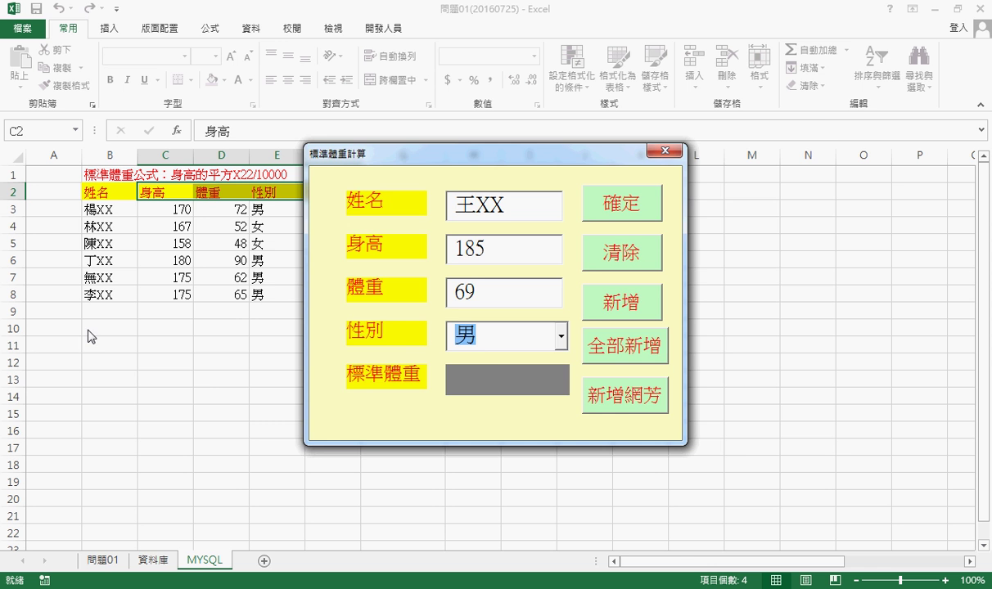
drag(459, 160, 568, 148)
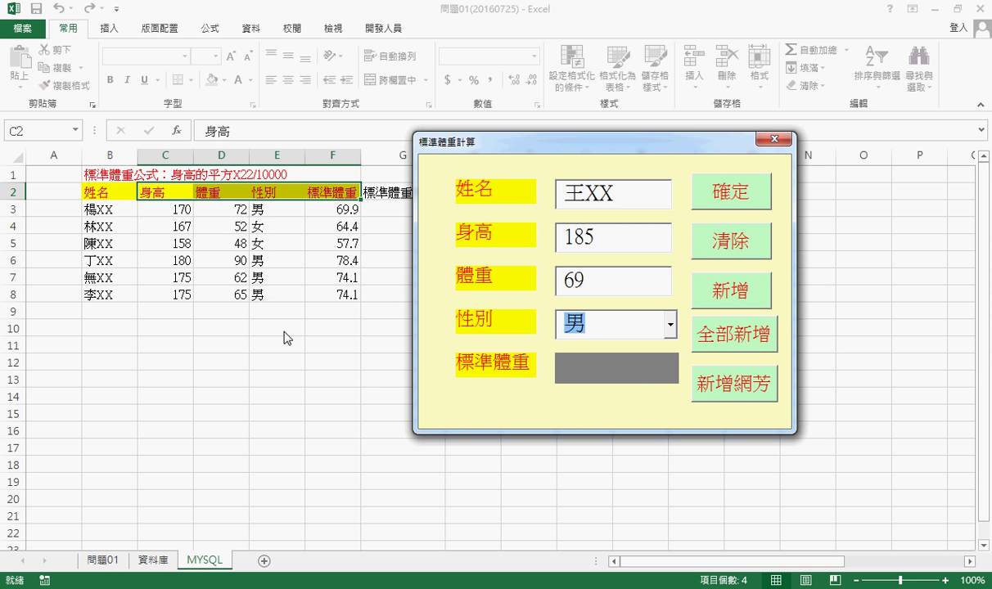
- Compute standard weight 82.8 with 確定, append it as row 9, then empty the form with 清除
click(749, 201)
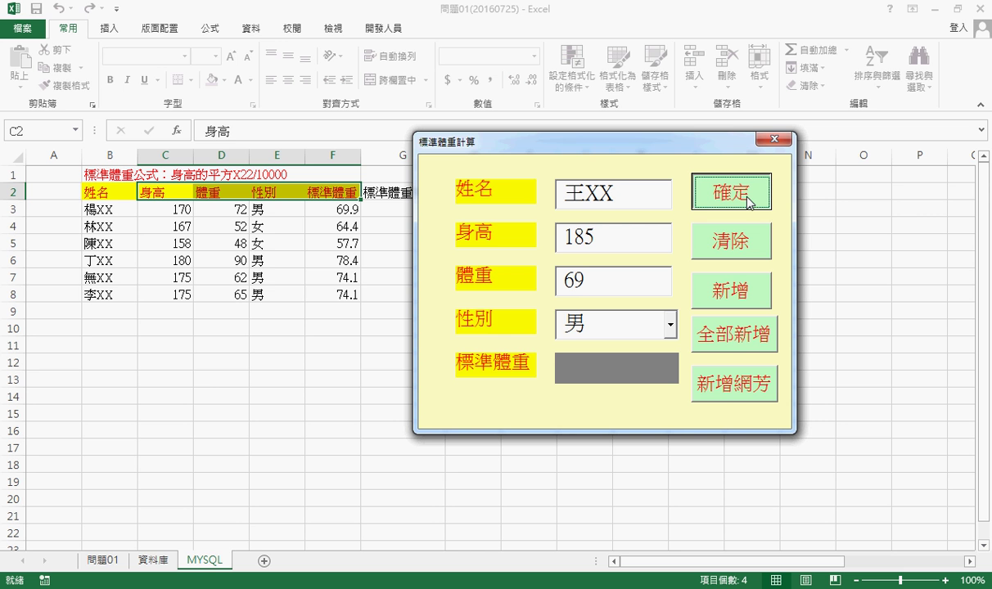
click(749, 202)
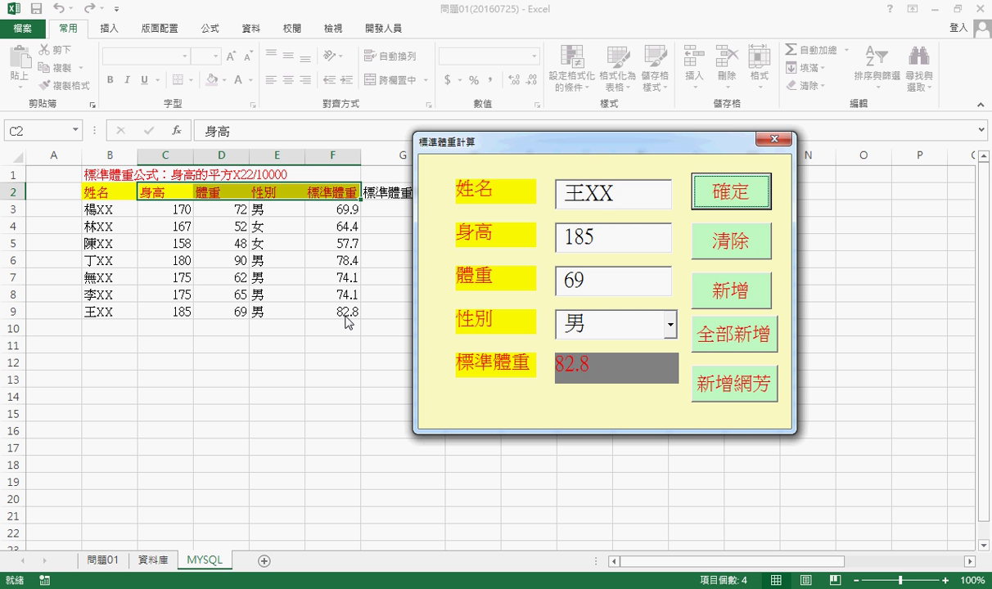
click(727, 254)
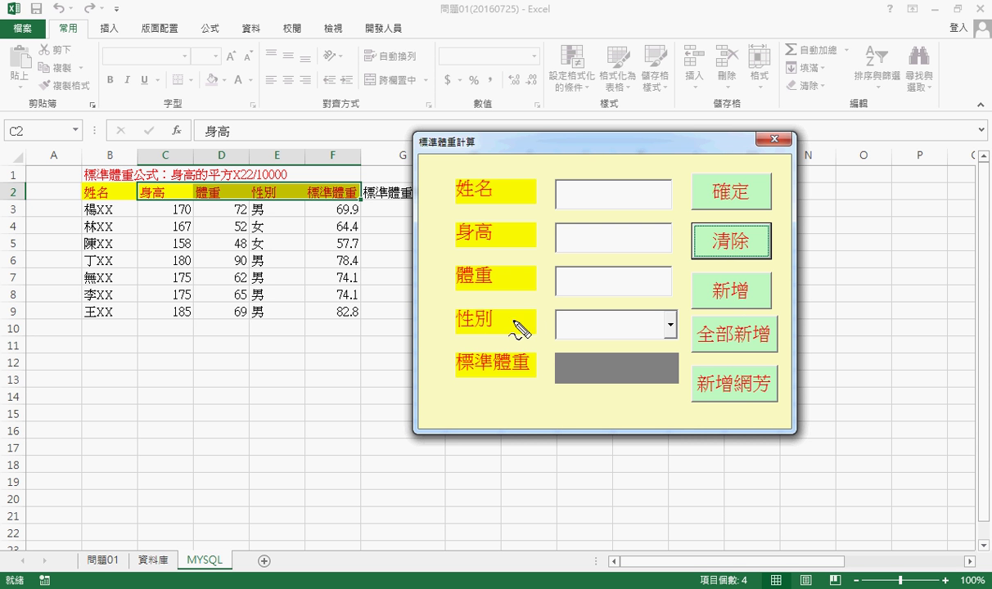
- Underline new row 9, mark the add action, and handwrite an 'ADO, SQL' note
mouse_move(358, 321)
mouse_down()
mouse_move(111, 326)
mouse_move(343, 325)
mouse_up()
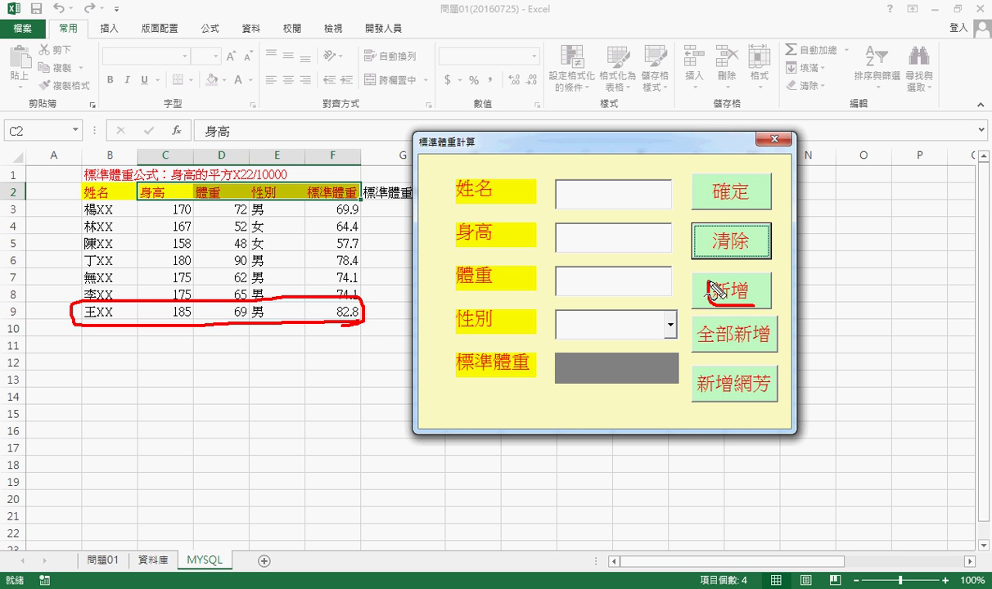
drag(720, 277, 748, 304)
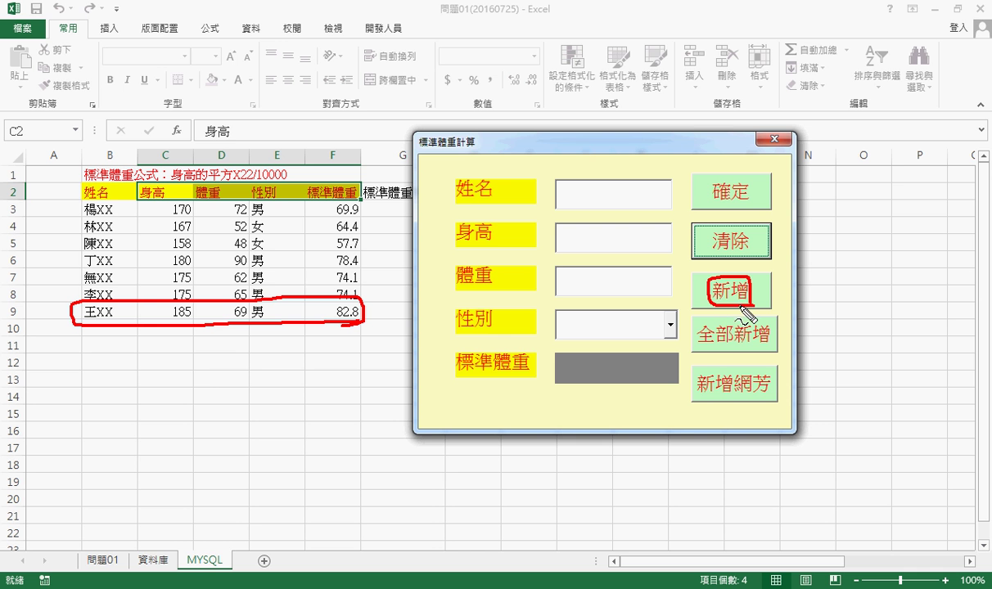
mouse_move(773, 299)
mouse_down()
mouse_move(799, 299)
mouse_move(802, 278)
mouse_move(788, 299)
mouse_up()
mouse_move(835, 267)
mouse_down()
mouse_move(838, 296)
mouse_move(840, 272)
mouse_move(864, 305)
mouse_up()
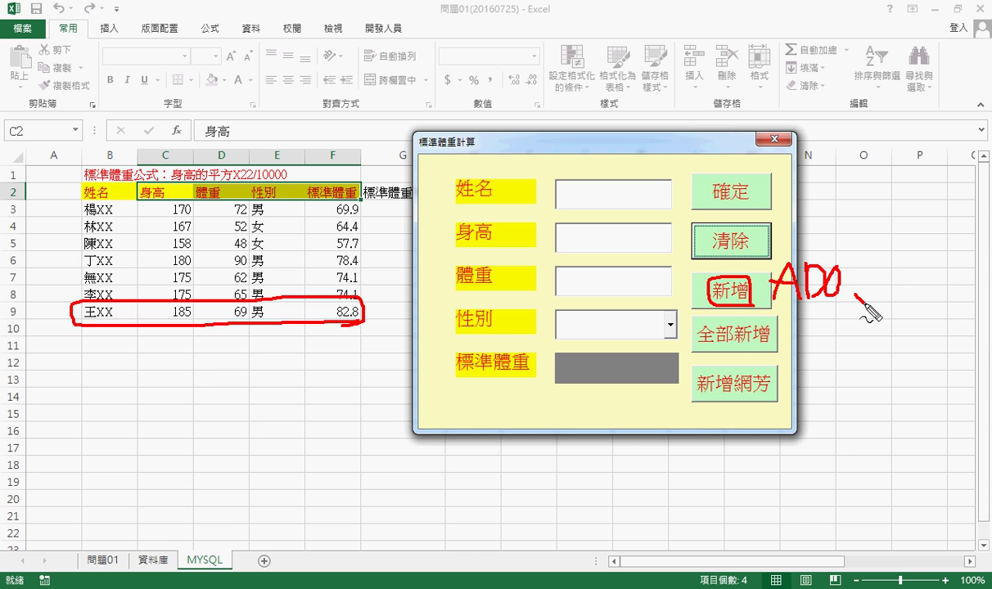
drag(897, 265, 861, 306)
mouse_move(893, 274)
mouse_down()
mouse_move(889, 293)
mouse_move(931, 295)
mouse_up()
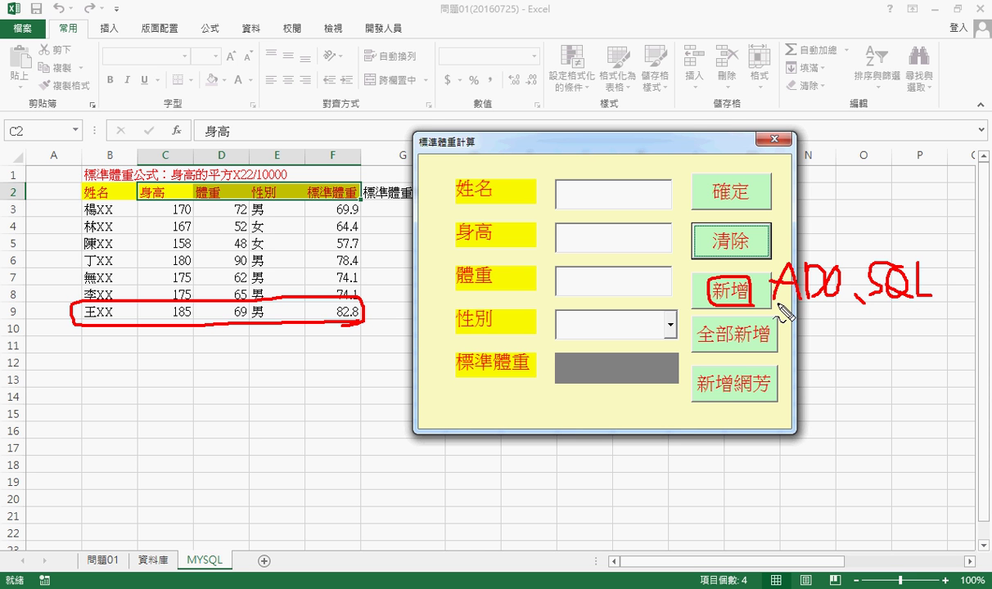
drag(775, 305, 915, 303)
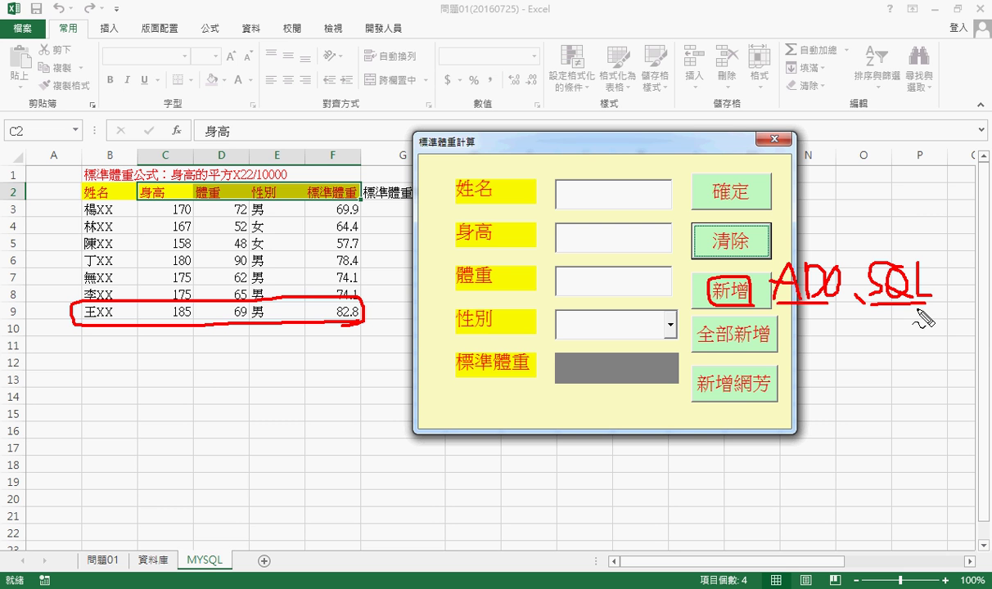
- Underline ADO, and circle and underline SQL in the handwritten note
drag(779, 308, 838, 309)
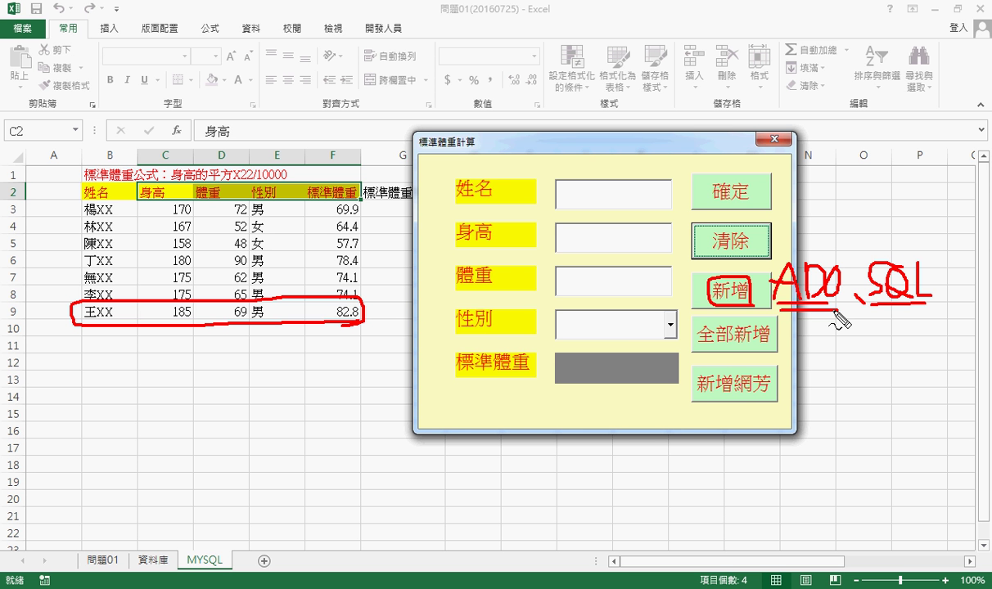
drag(922, 306, 932, 308)
drag(911, 301, 938, 303)
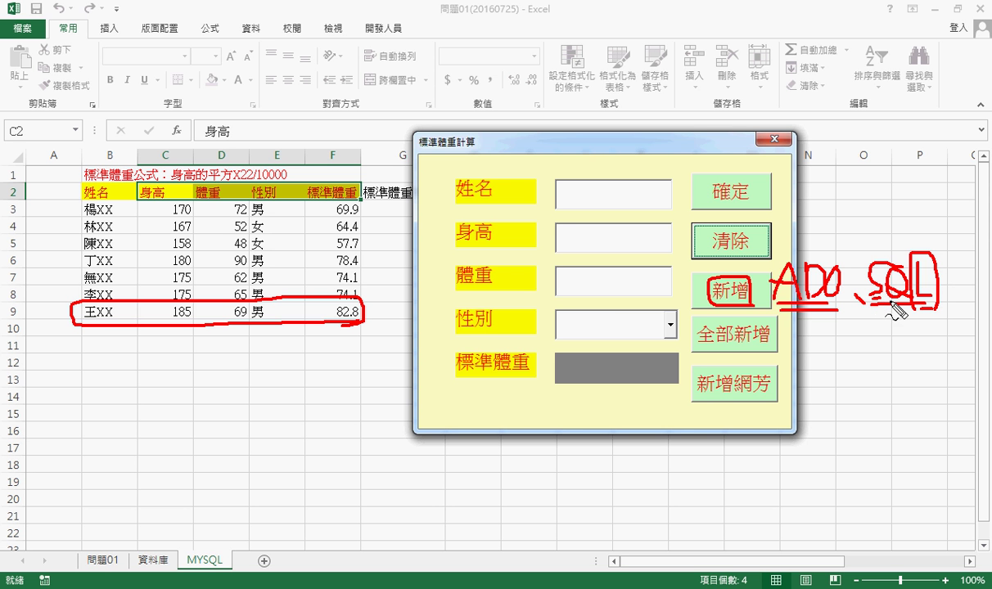
drag(872, 302, 927, 302)
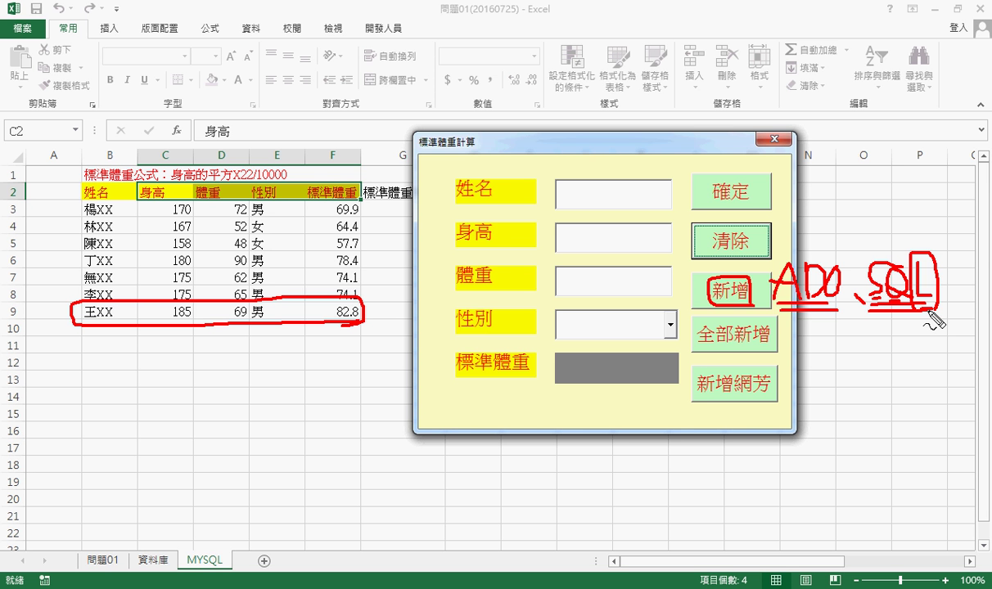
- Clear the annotations and close the weight-calculator form
key(Escape)
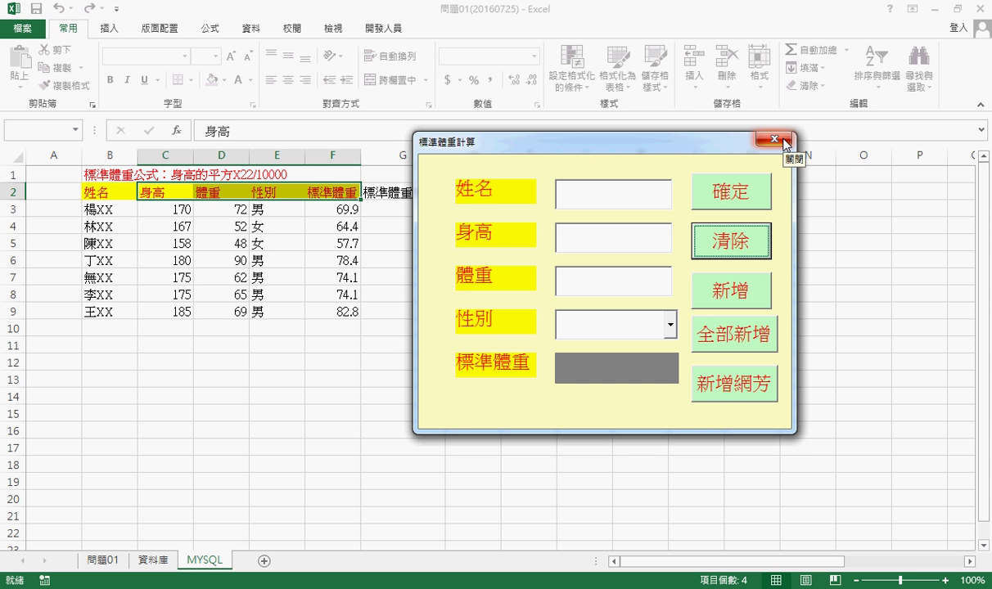
click(783, 142)
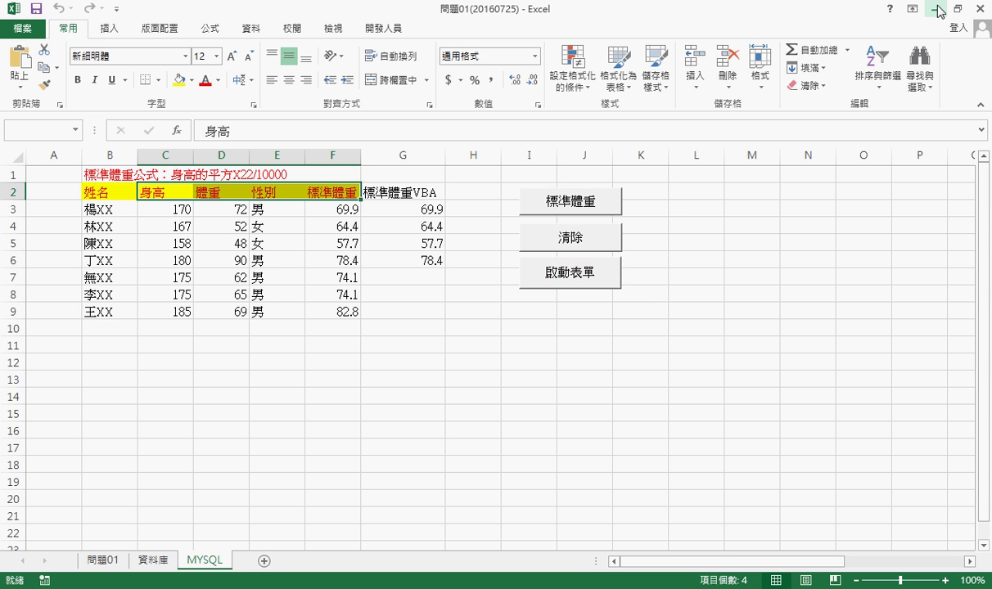
click(564, 278)
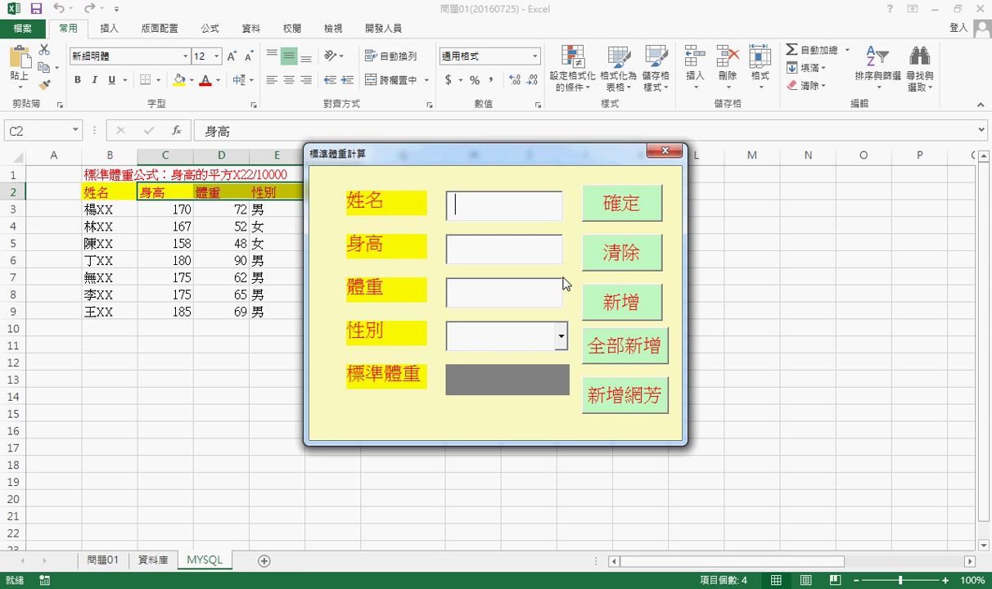
click(663, 149)
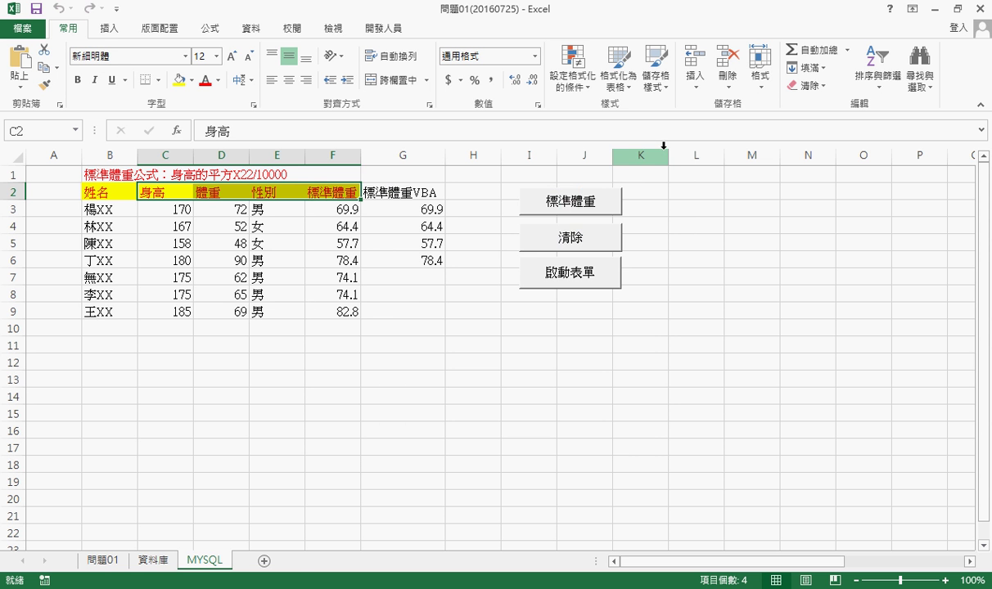
click(979, 8)
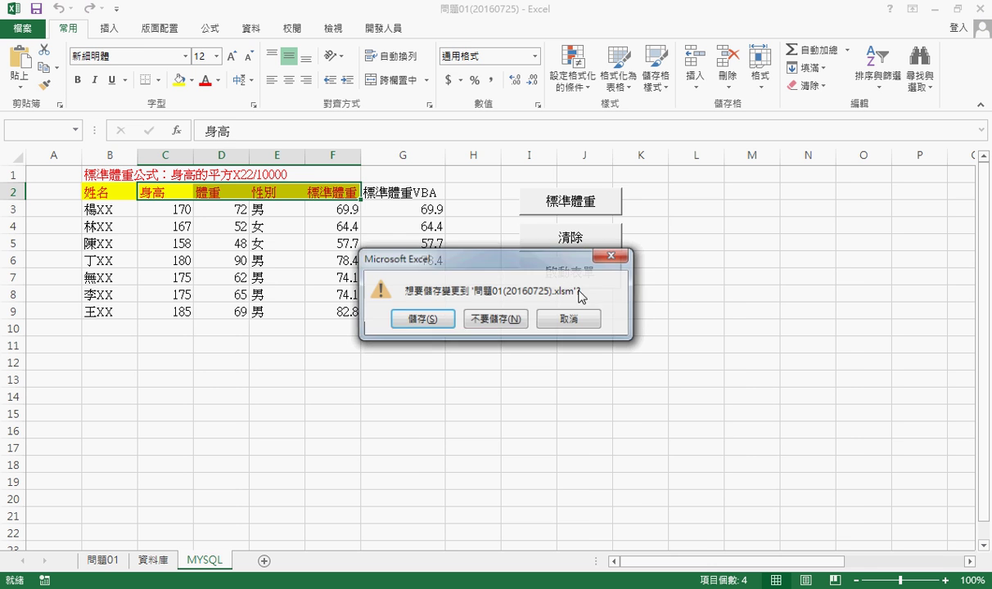
click(494, 320)
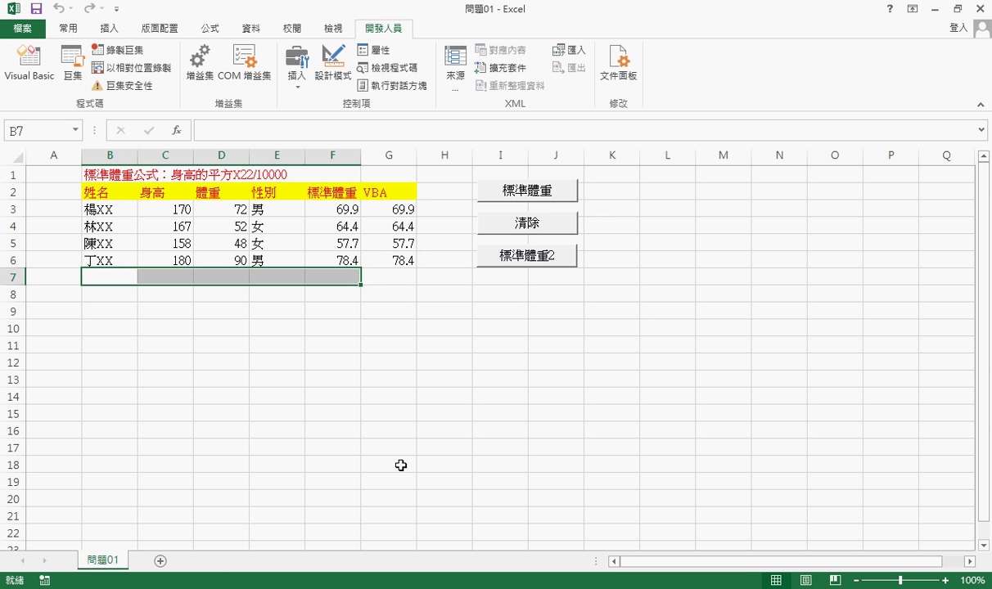
click(29, 65)
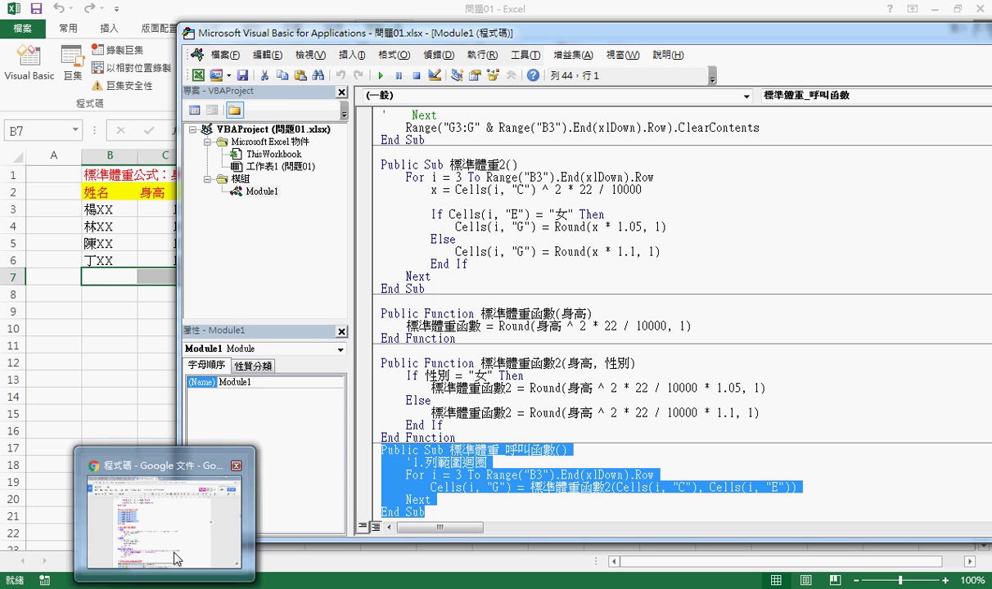
click(221, 509)
- Scroll up to 建立自訂表單 and outline the screenshot's three text boxes
scroll(518, 383, up, 4)
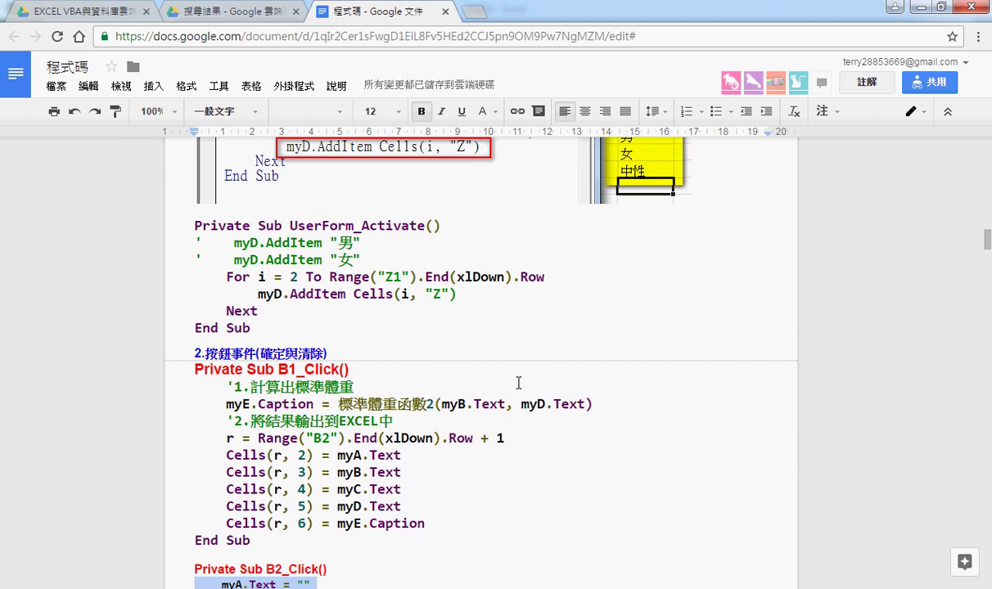
scroll(518, 383, up, 4)
scroll(518, 383, up, 4)
scroll(517, 382, up, 4)
scroll(517, 383, up, 4)
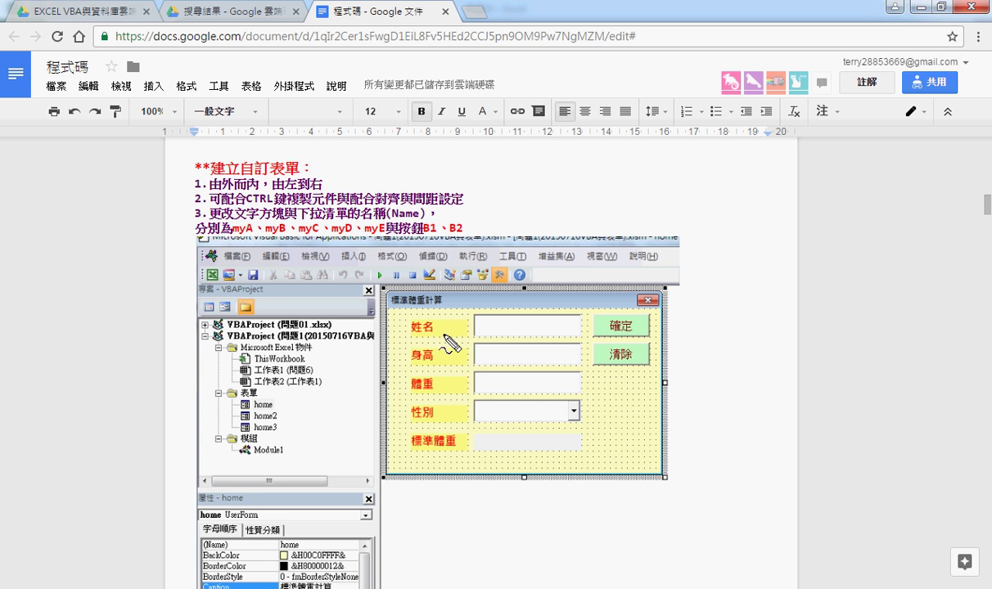
drag(469, 310, 469, 401)
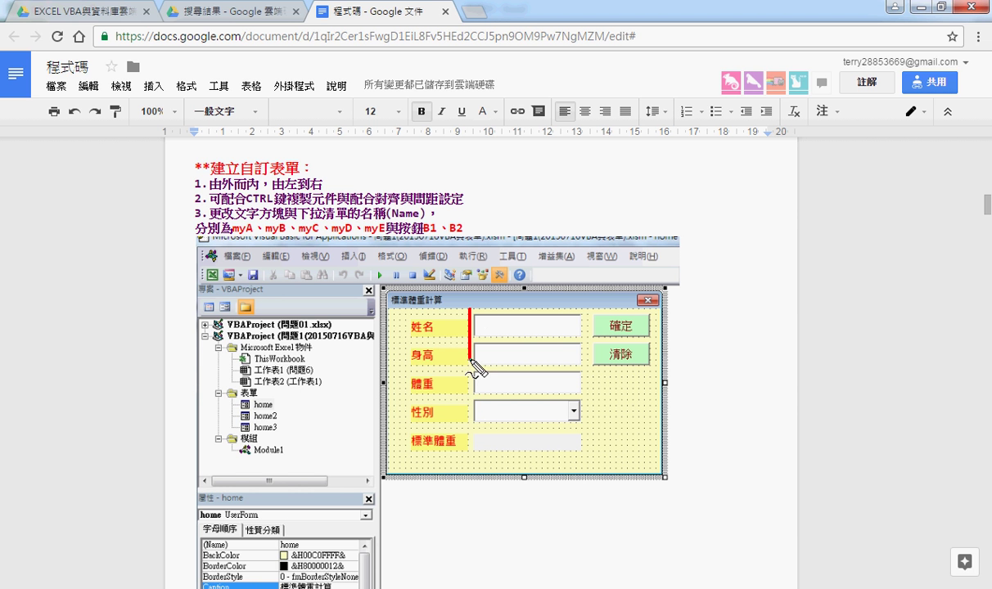
mouse_move(481, 293)
mouse_down()
mouse_move(594, 381)
mouse_move(456, 396)
mouse_up()
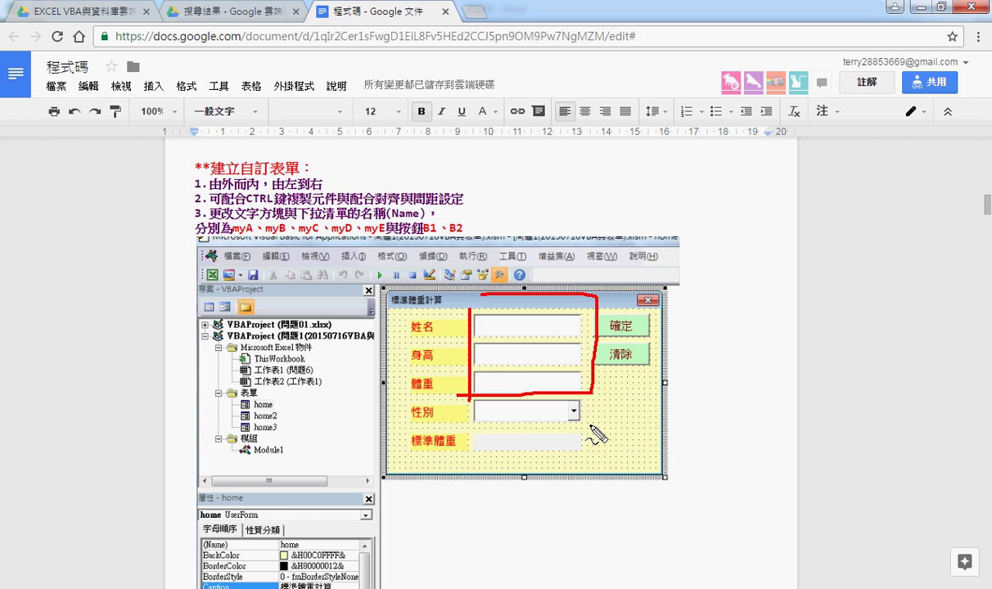
- Mark the 性別 dropdown and 標準體重 result, clear the ink, and return to the VBA editor
mouse_move(582, 426)
mouse_down()
mouse_move(573, 400)
mouse_move(581, 427)
mouse_up()
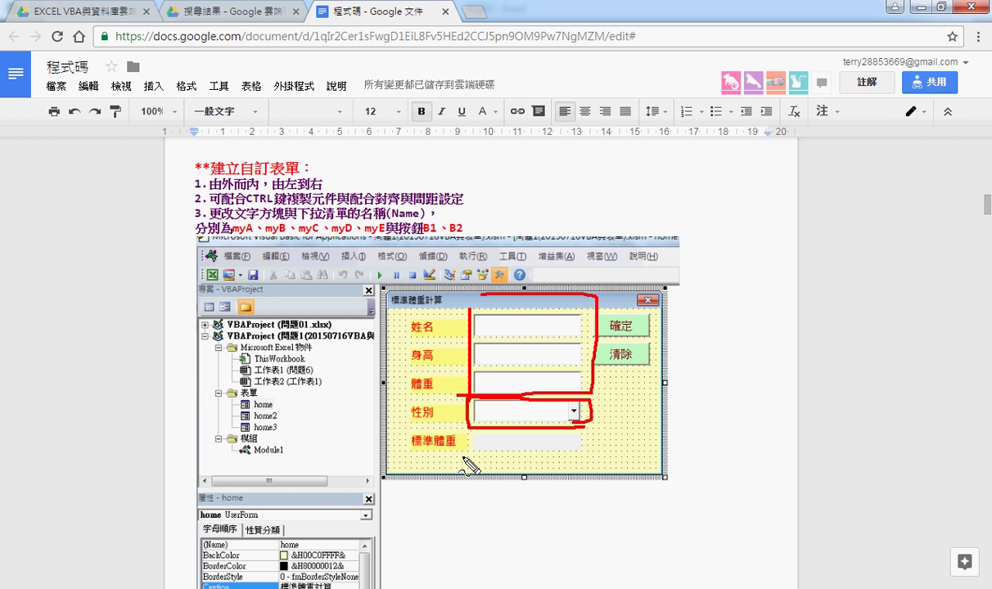
mouse_move(413, 446)
mouse_down()
mouse_move(481, 440)
mouse_move(479, 455)
mouse_up()
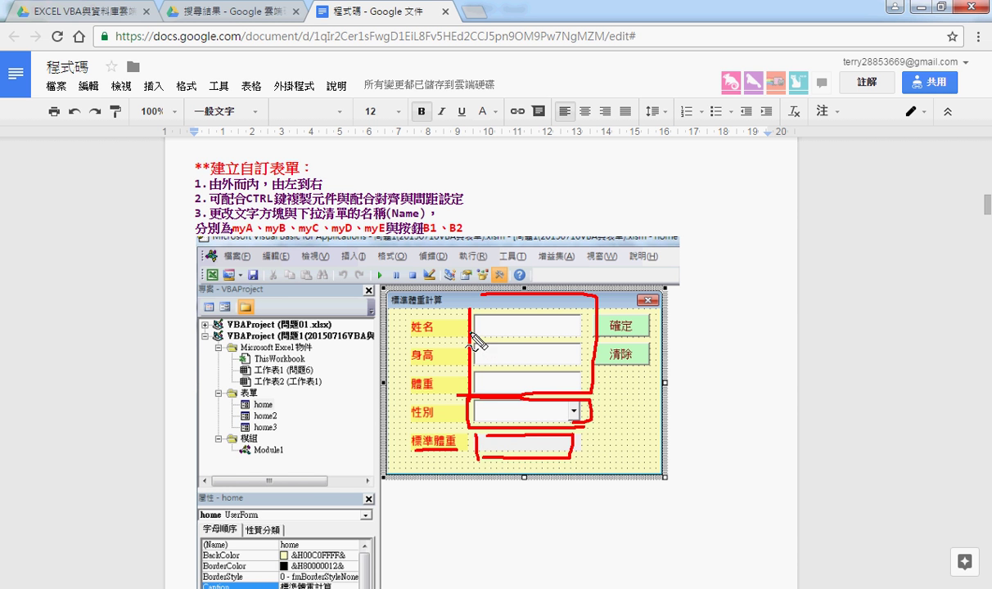
drag(604, 355, 600, 450)
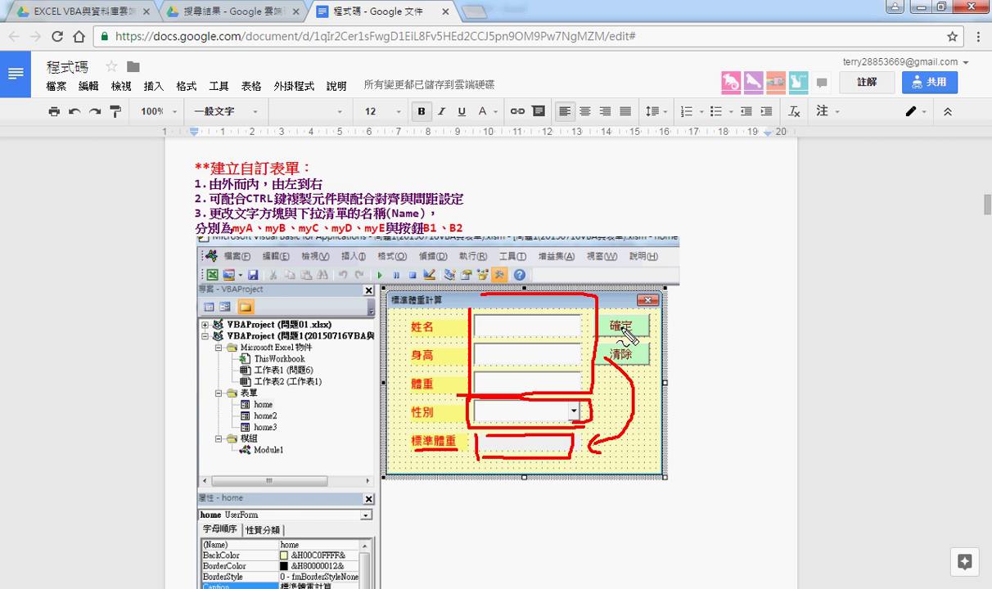
key(Escape)
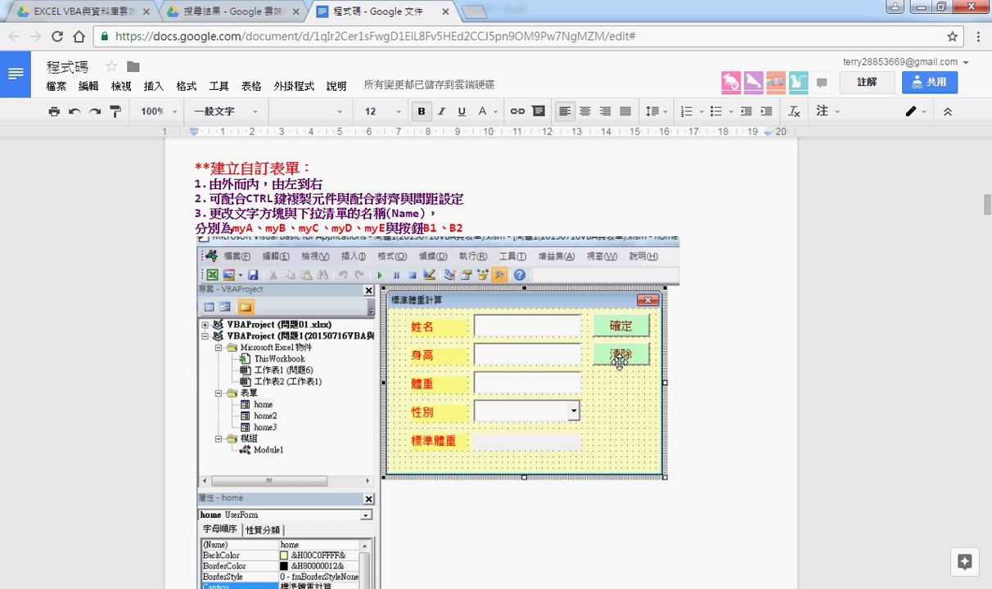
click(213, 588)
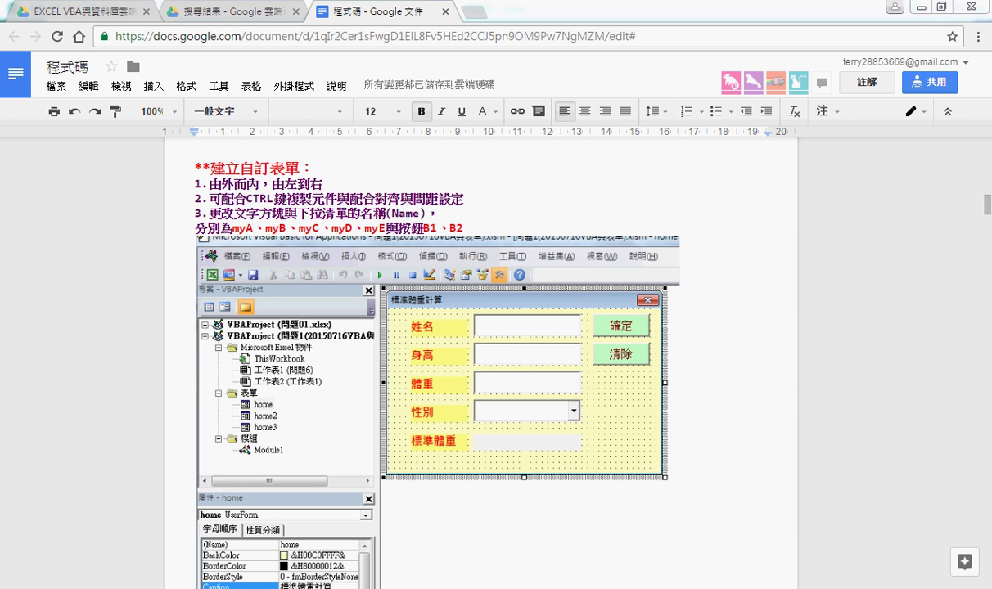
click(258, 507)
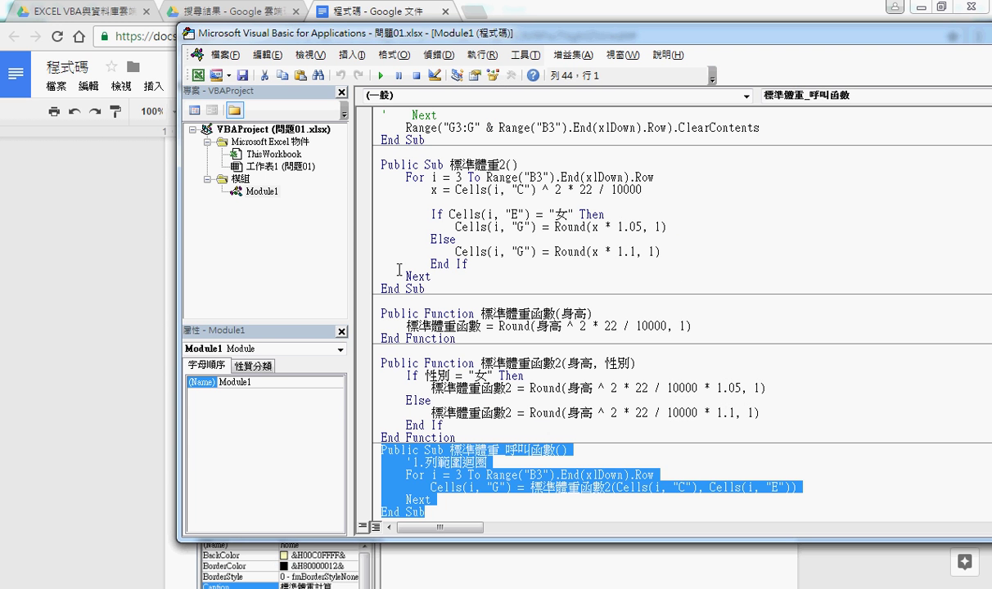
- Insert a new blank UserForm into 問題01's project from 工作表1's 插入 menu
right_click(270, 169)
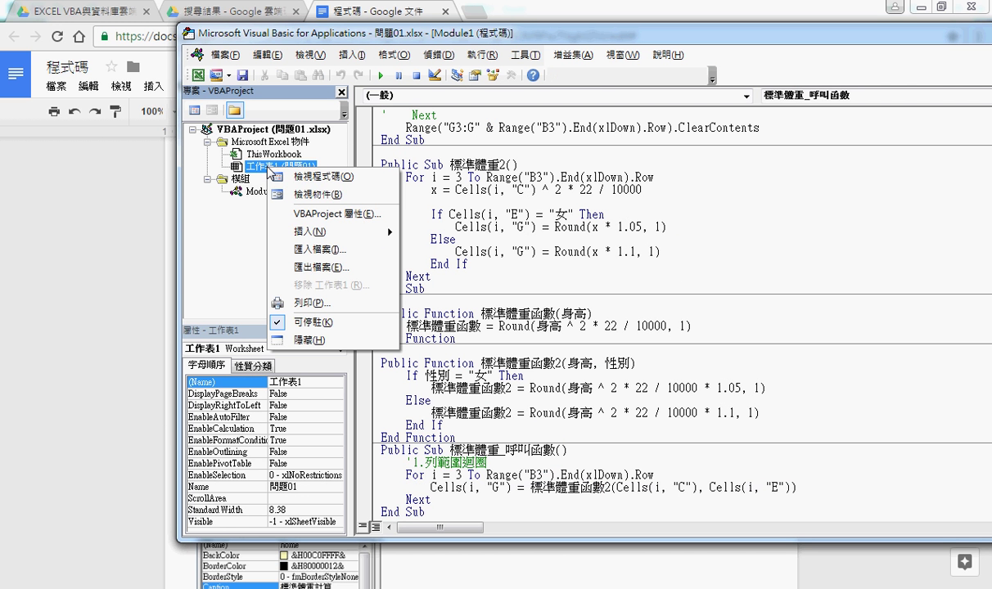
mouse_move(360, 232)
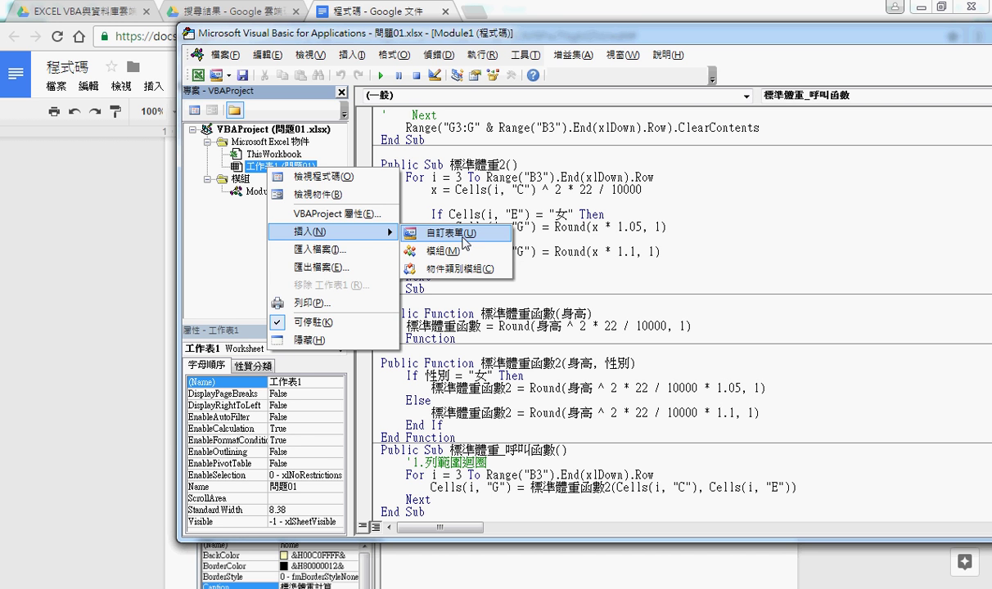
click(442, 232)
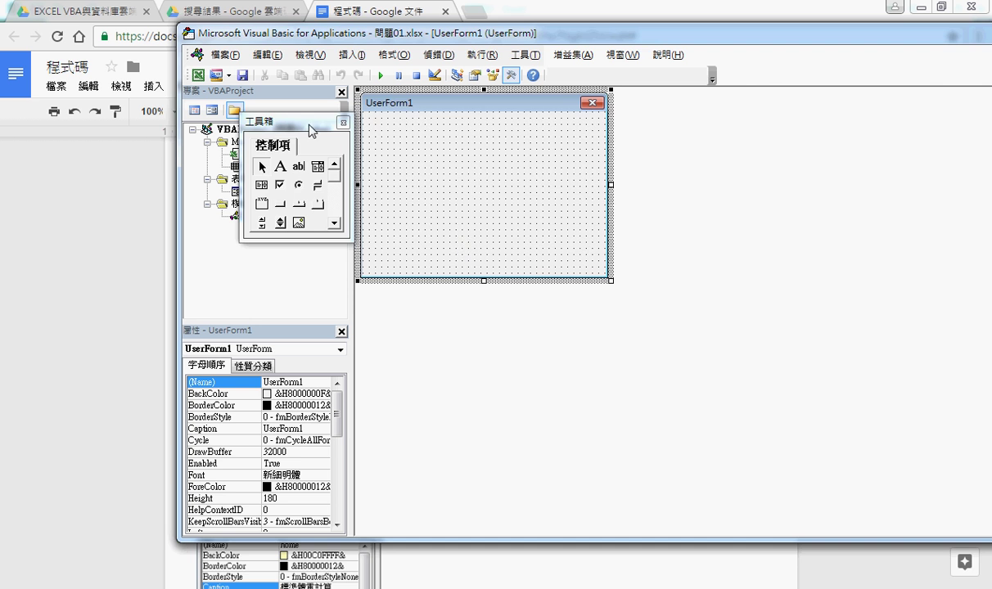
- Move the Toolbox aside and enlarge UserForm1 to height 228.75
drag(309, 124, 703, 115)
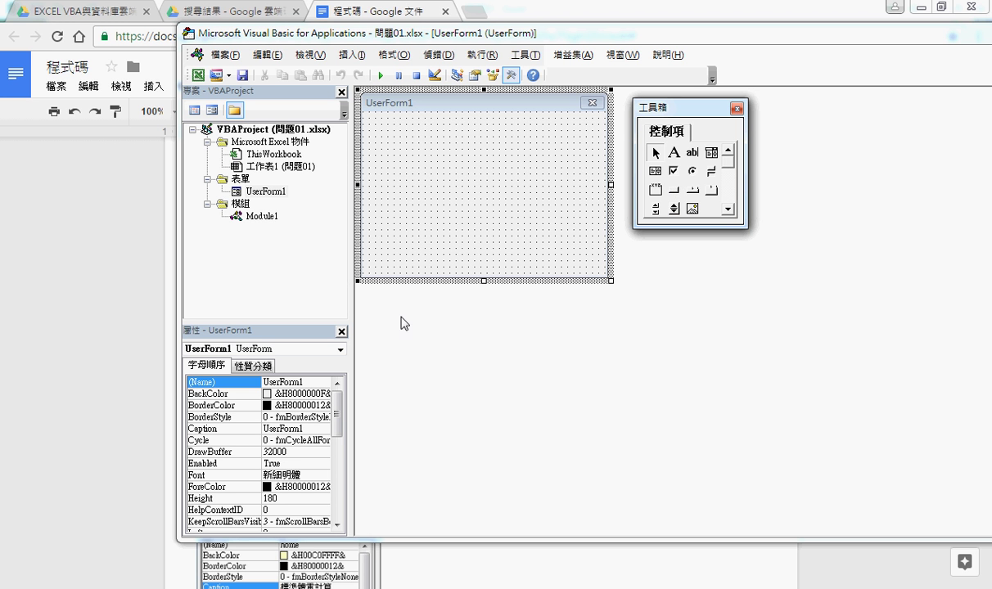
drag(611, 281, 712, 330)
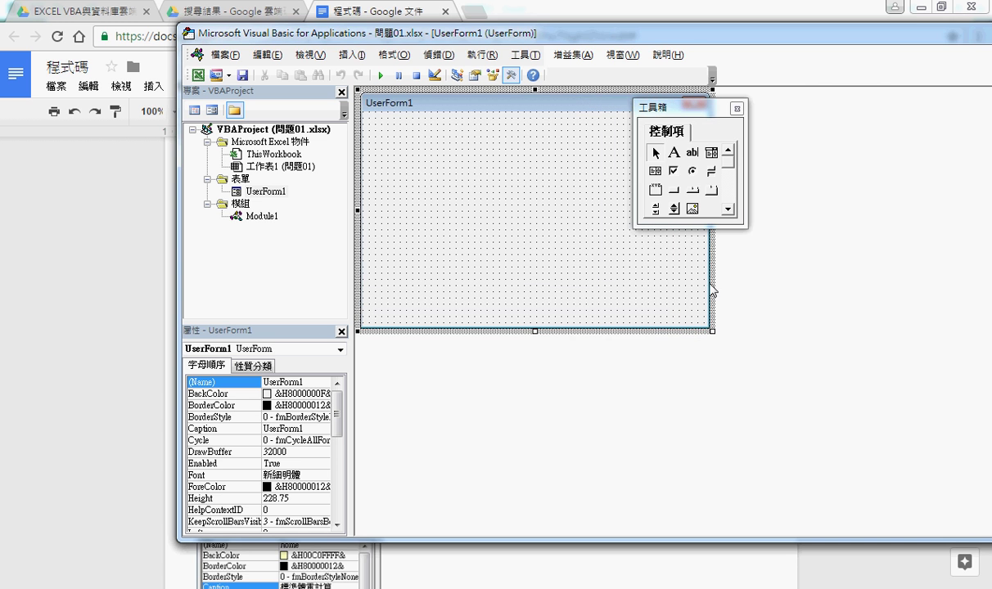
drag(661, 111, 770, 109)
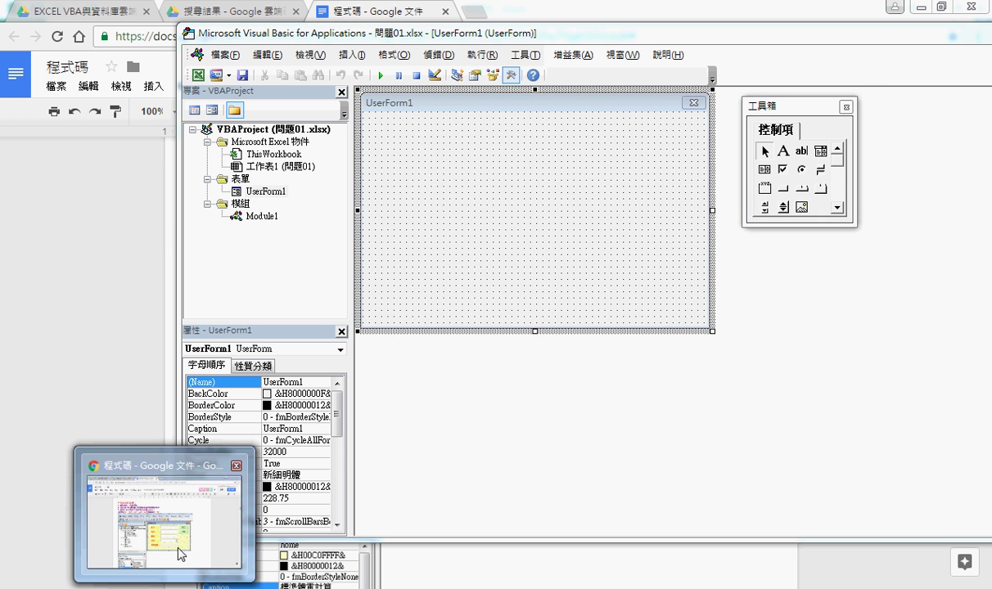
click(179, 555)
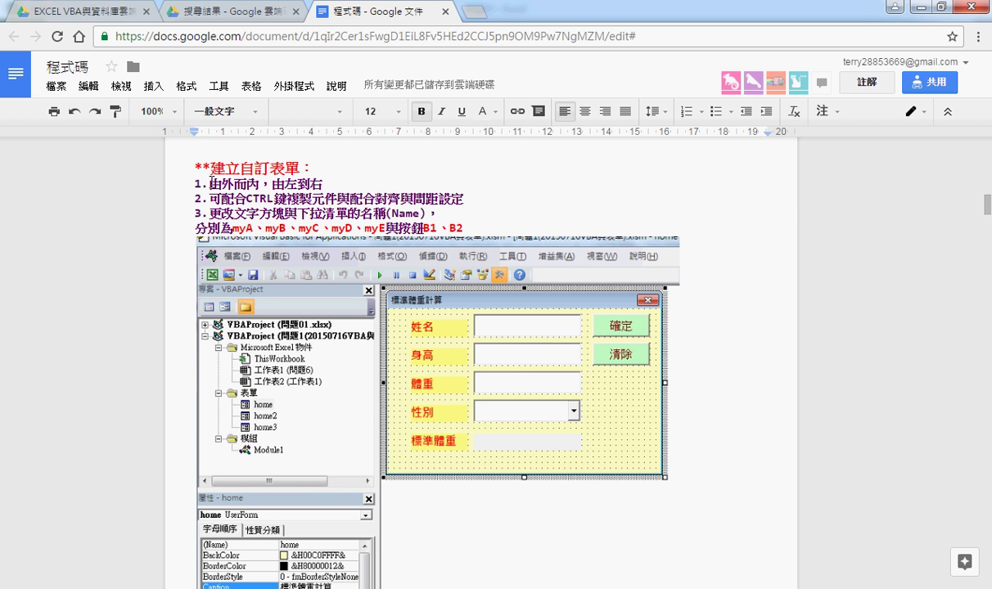
- Highlight 由左到右, 配合對齊與間距設定 and 文字方塊 in the notes, then return to the VBA editor
drag(209, 181, 326, 181)
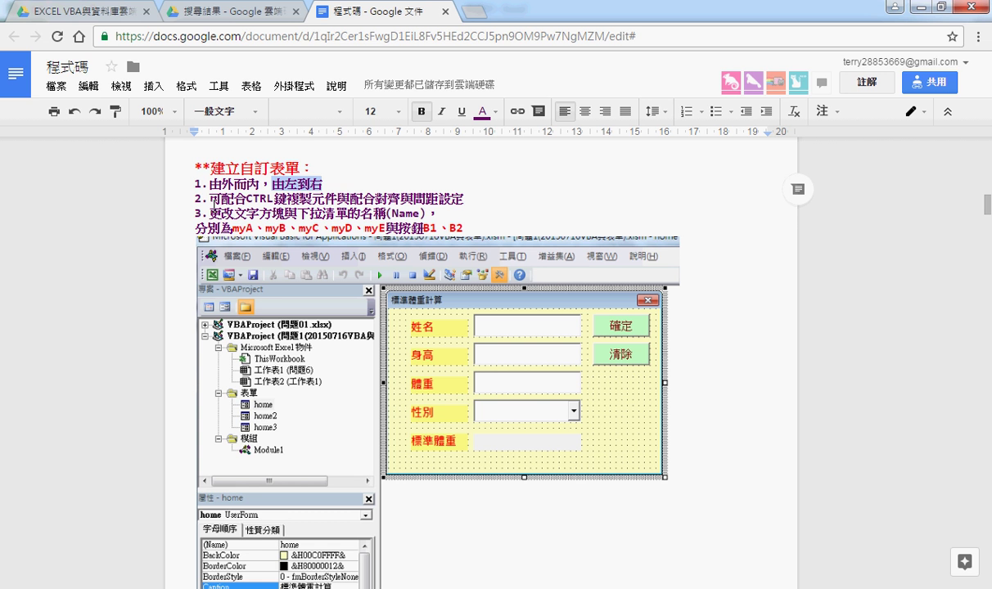
drag(206, 199, 424, 199)
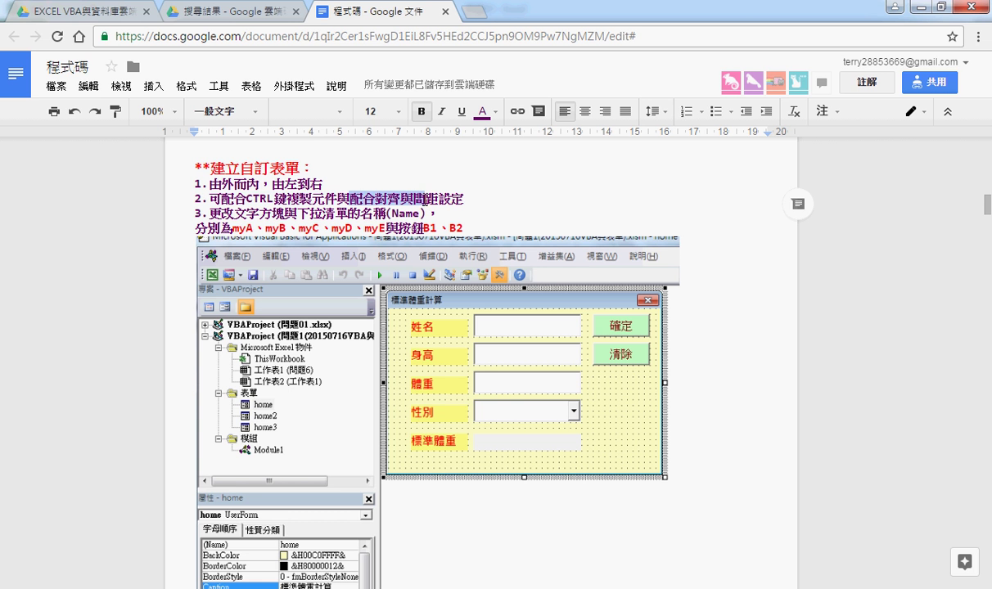
drag(414, 192, 448, 197)
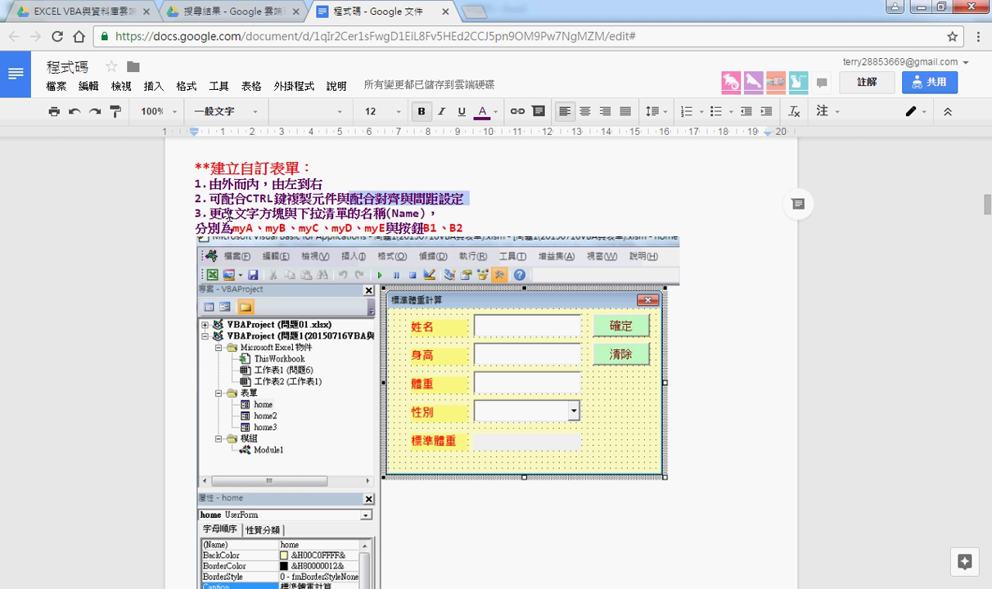
drag(230, 213, 363, 212)
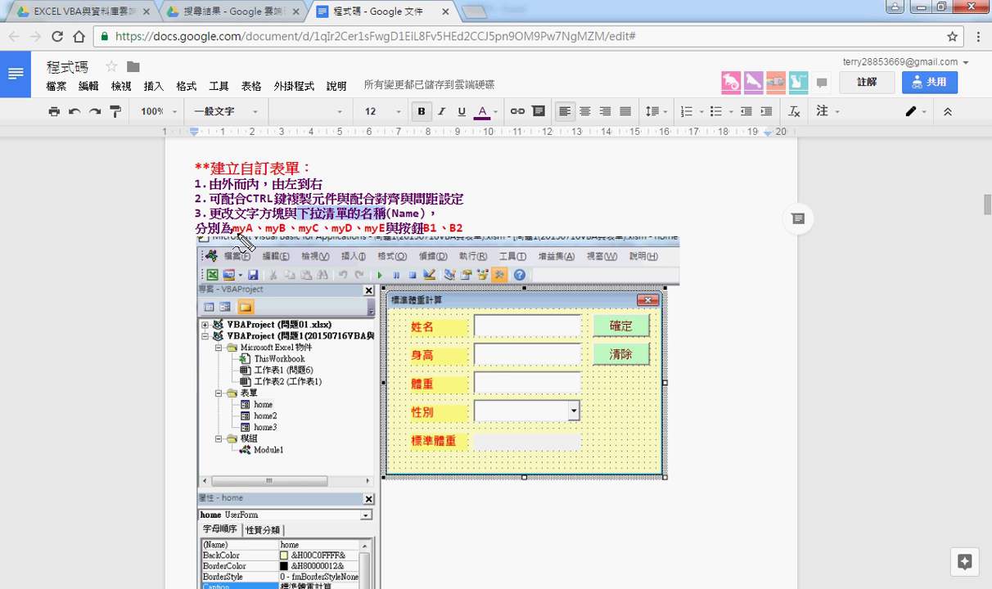
drag(520, 324, 550, 309)
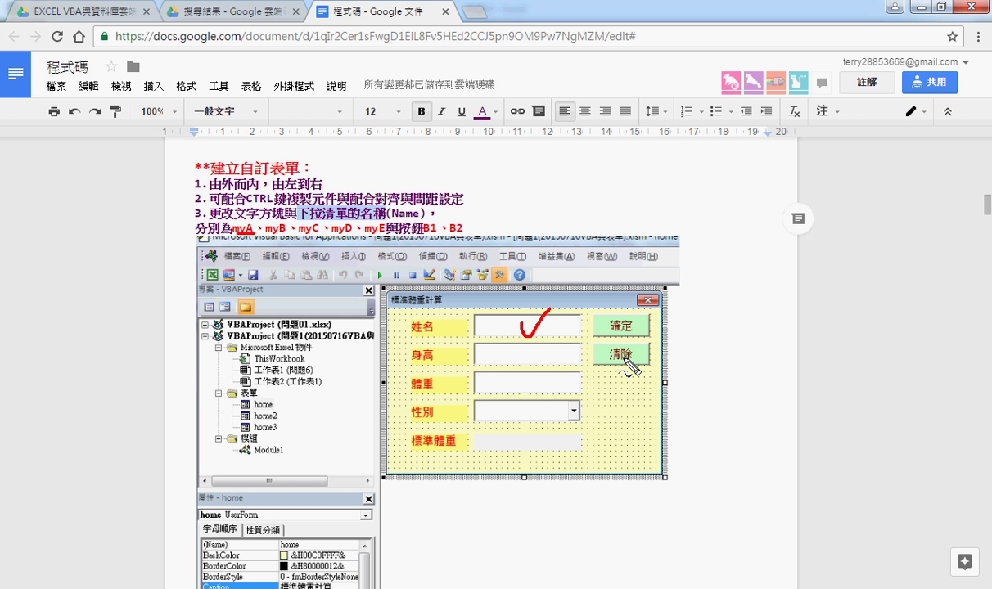
key(Escape)
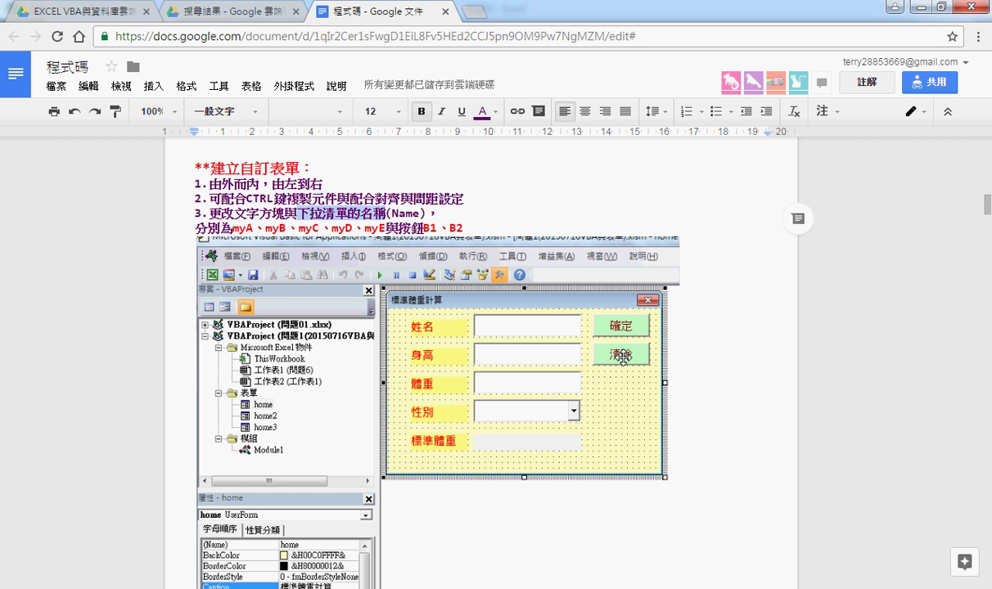
click(253, 573)
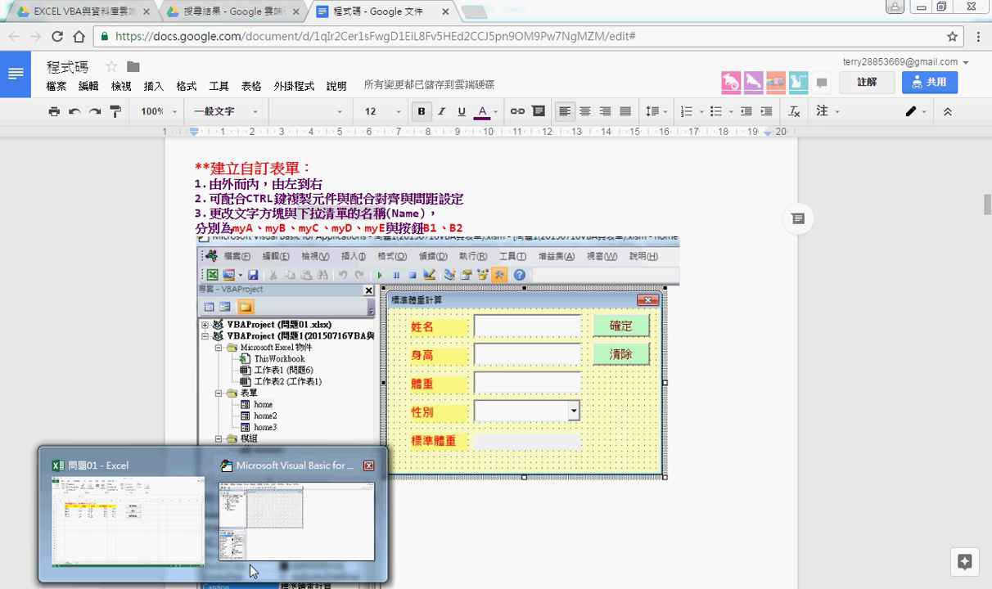
click(257, 508)
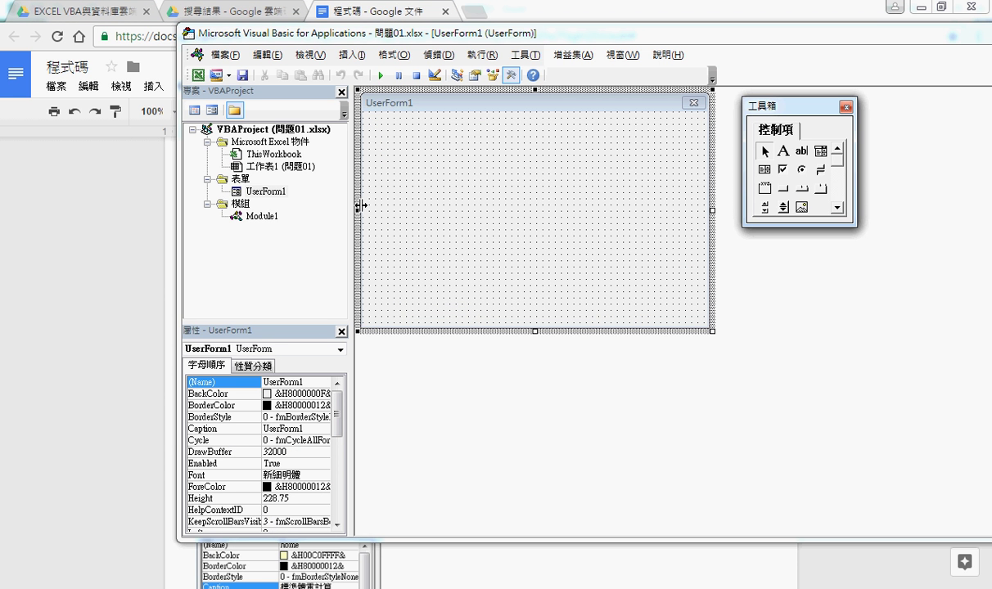
- Set the blank UserForm1's (Name) property to home
click(245, 191)
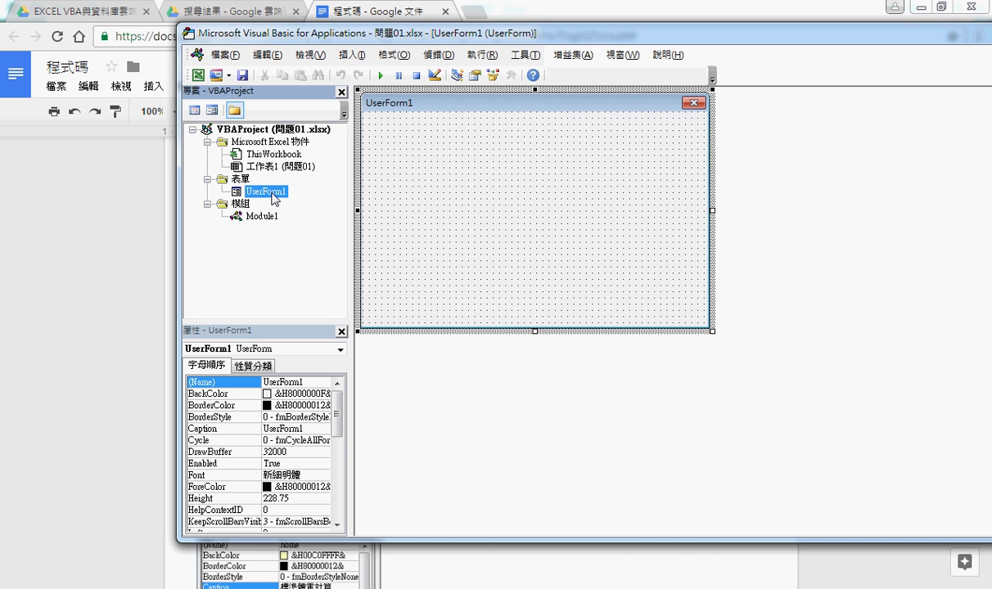
drag(245, 324, 245, 258)
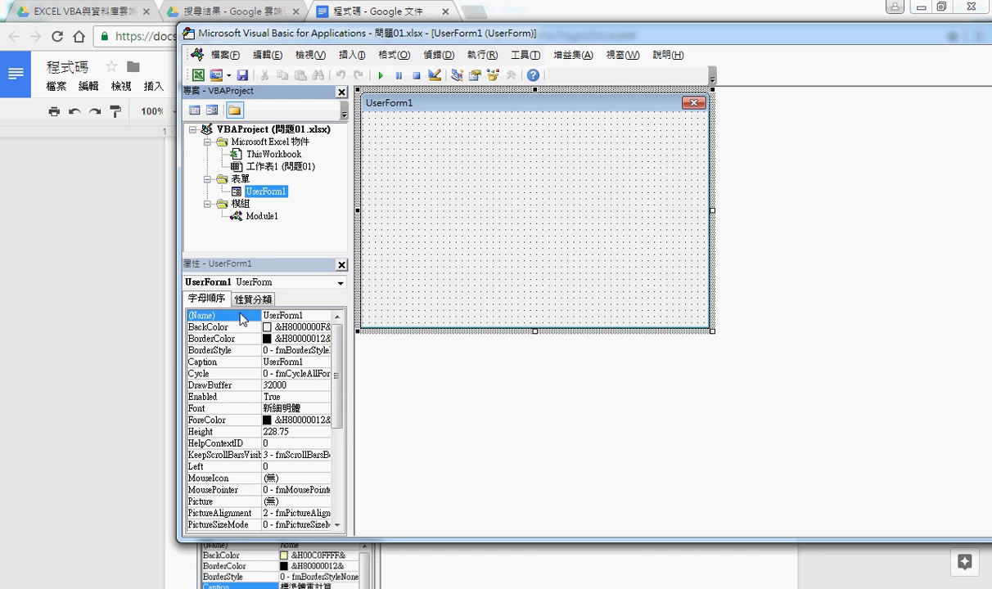
click(262, 316)
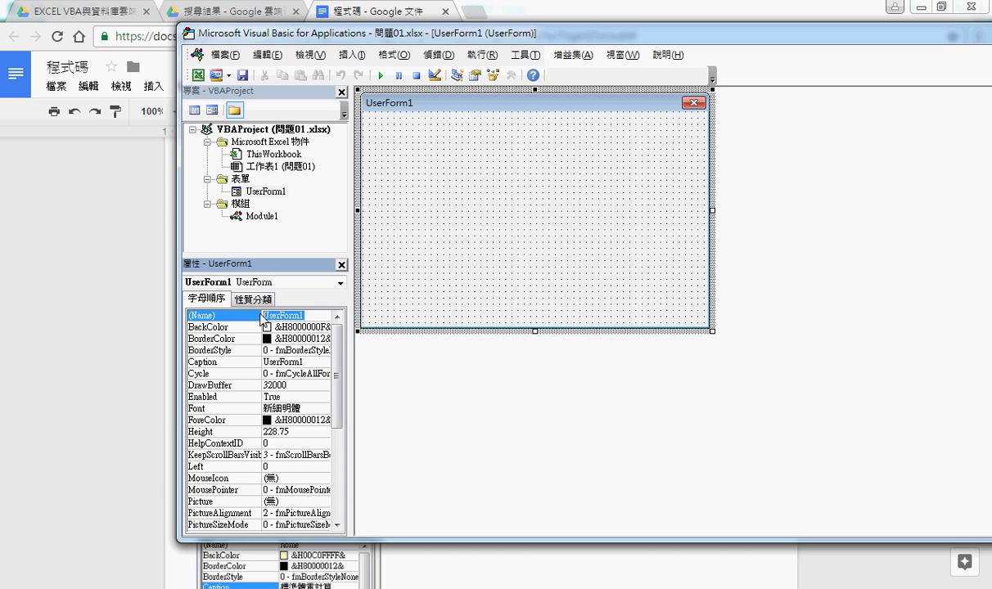
text(N)
key(Return)
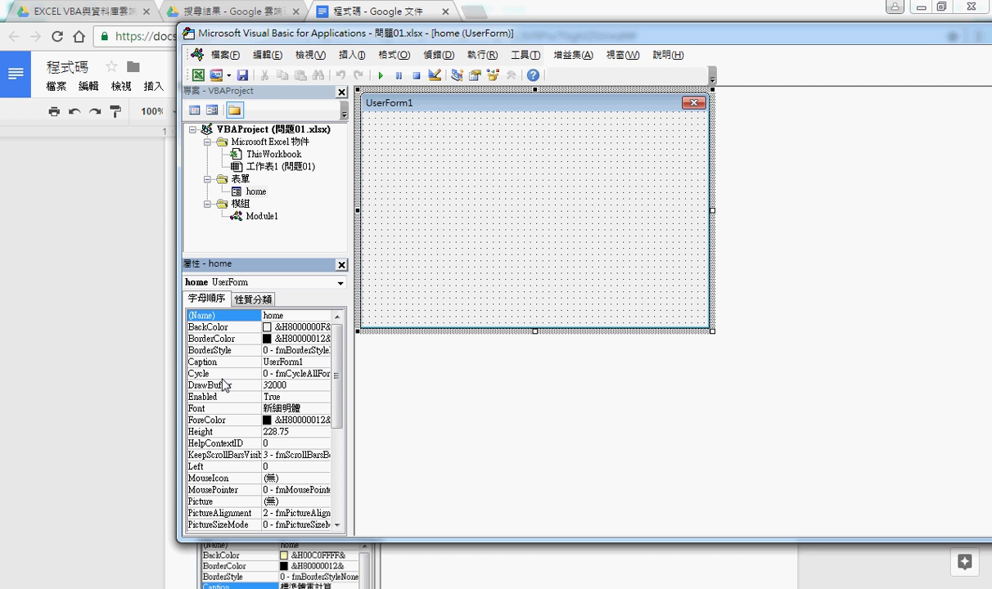
click(204, 362)
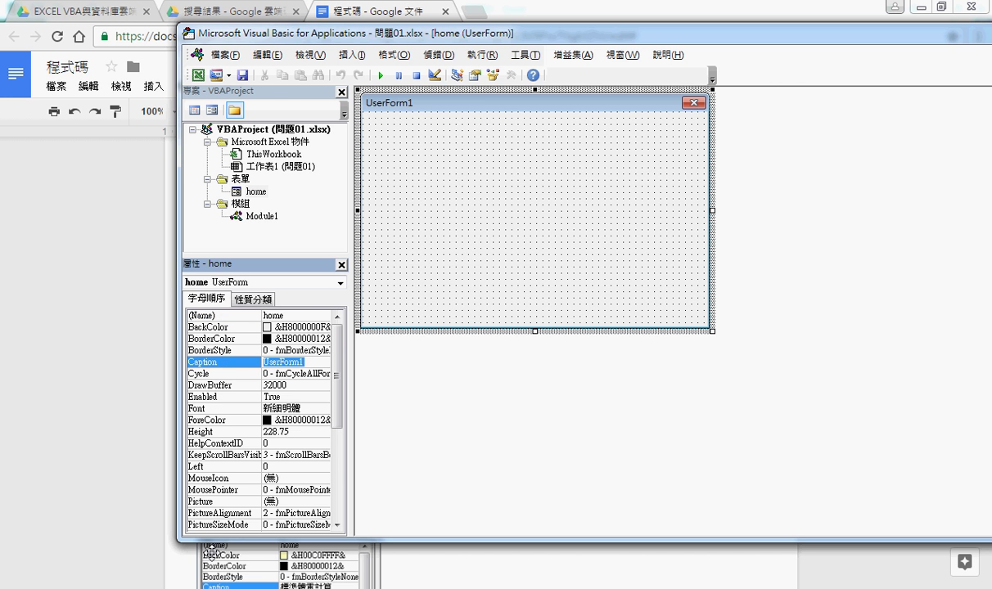
key(alt+Tab)
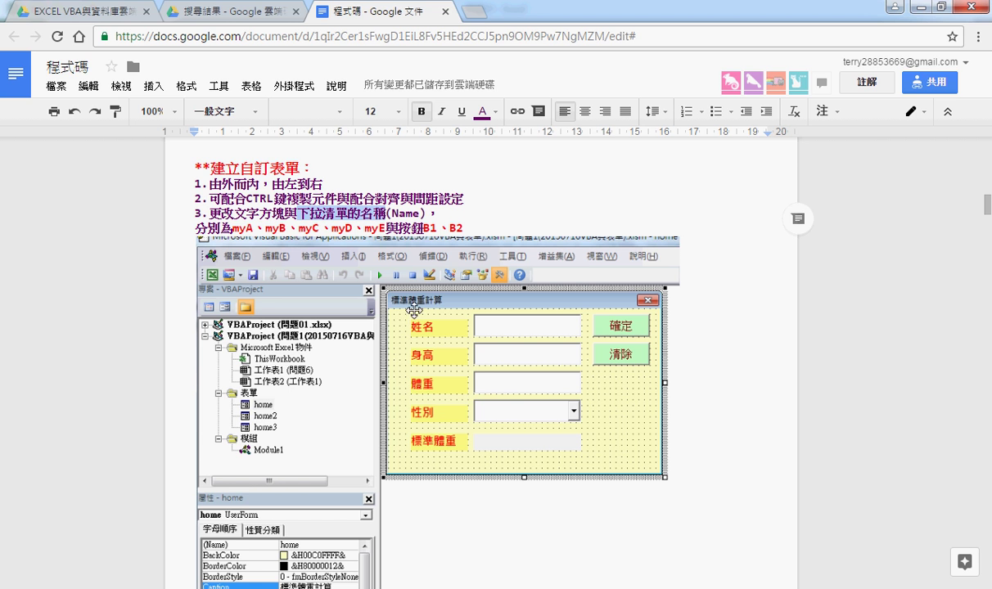
- Set the form's Caption to 標準體重計算
click(918, 7)
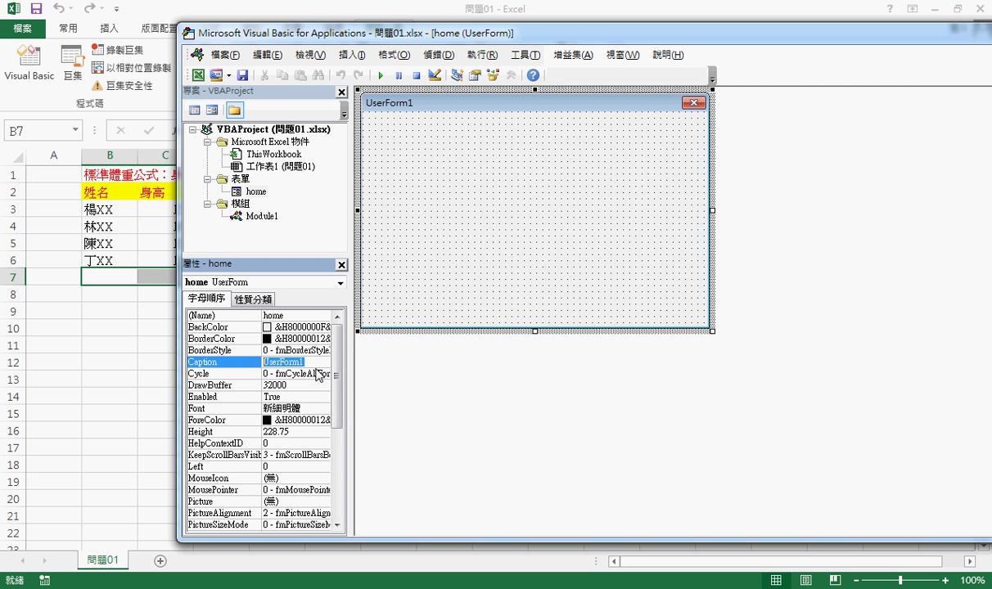
text(標準)
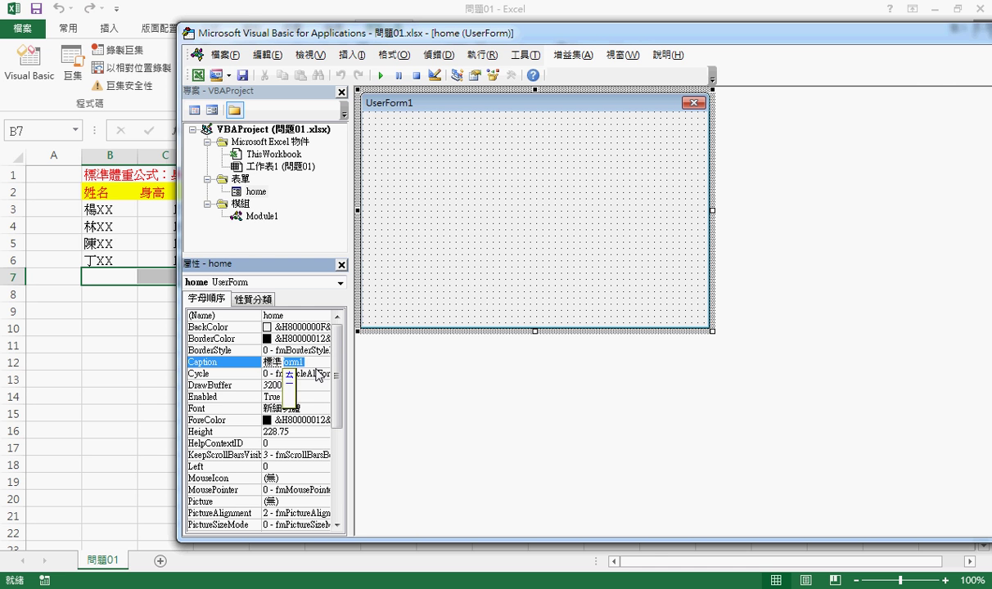
text(體重計算)
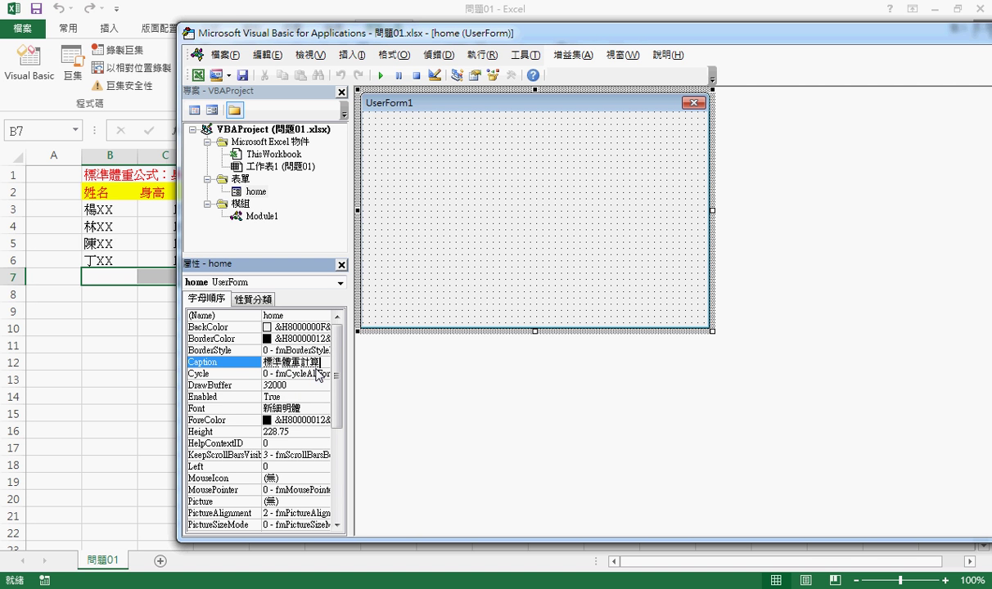
key(Return)
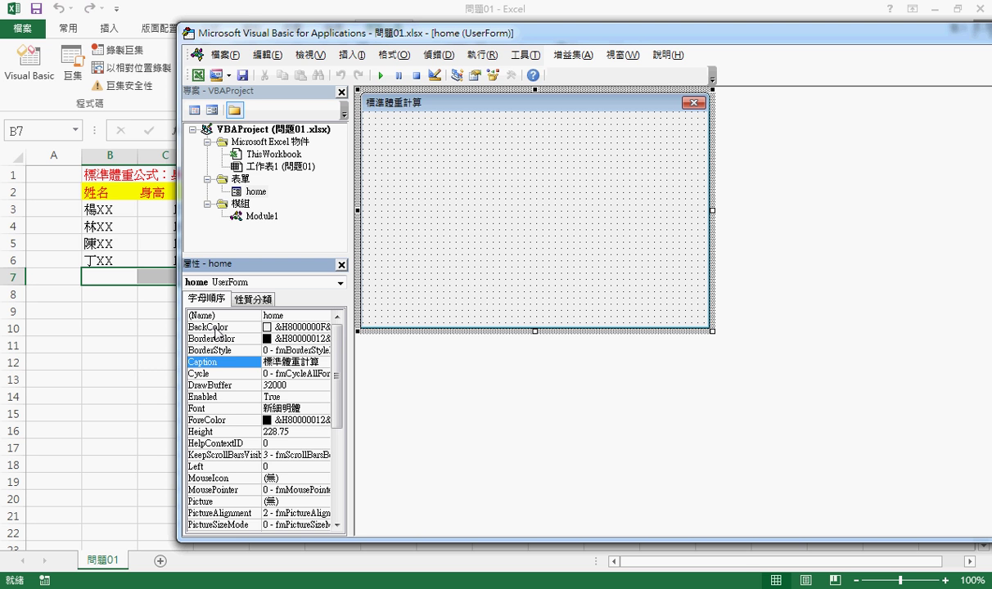
- Give the form a light yellow BackColor (&H00C0FFFF&) from the palette
click(215, 327)
click(323, 327)
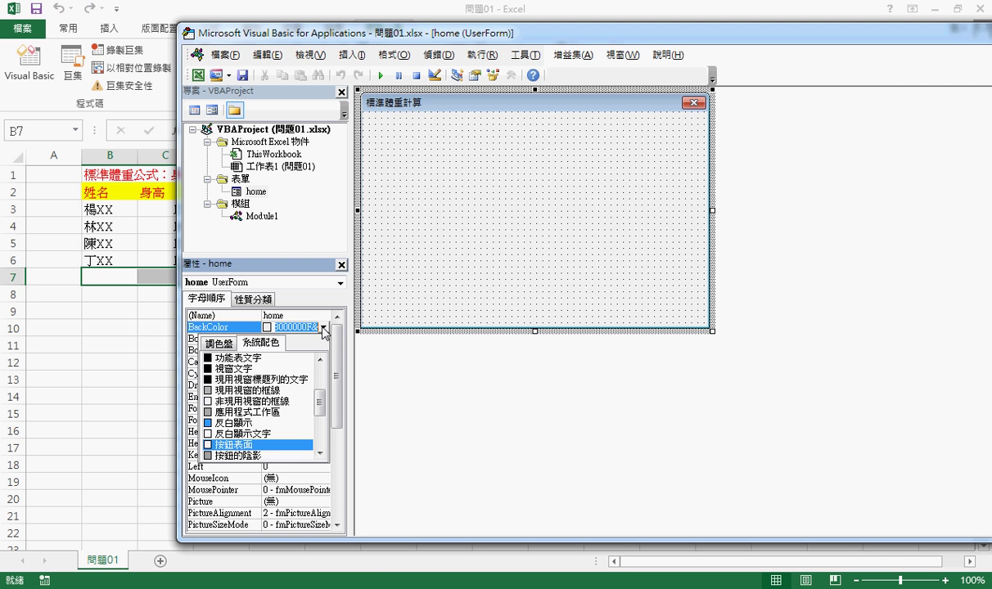
click(216, 343)
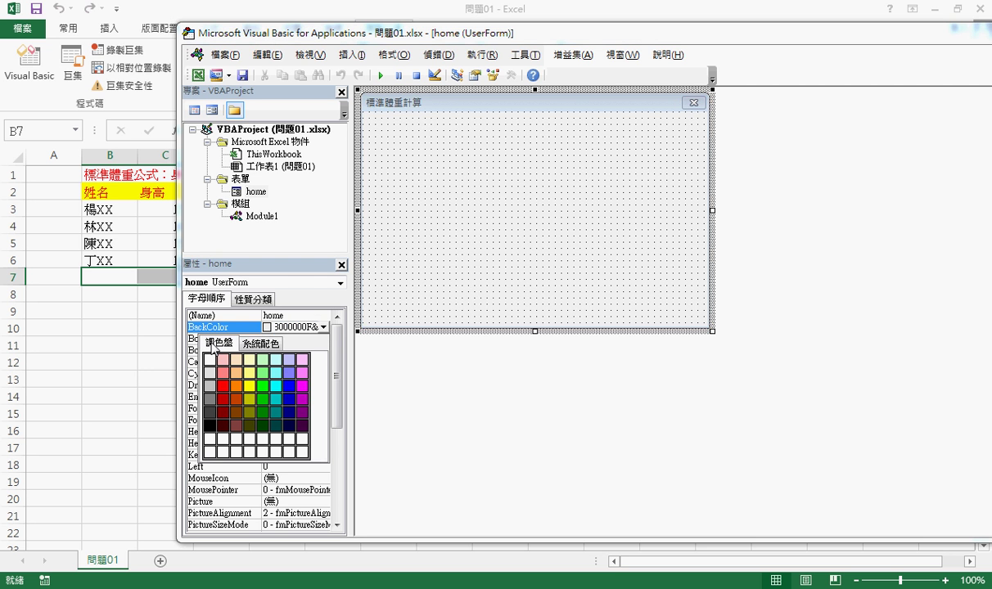
click(250, 359)
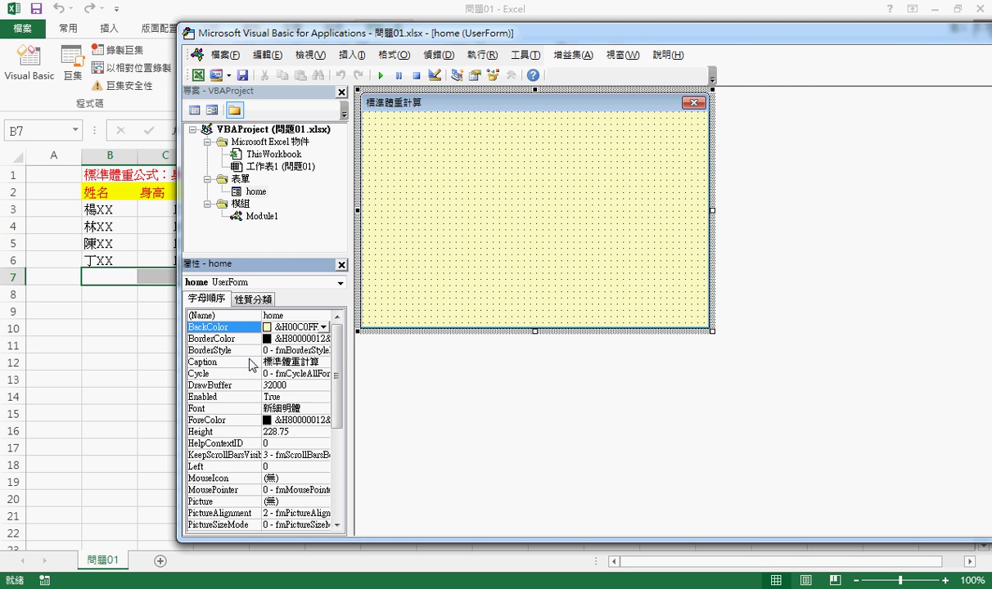
click(235, 316)
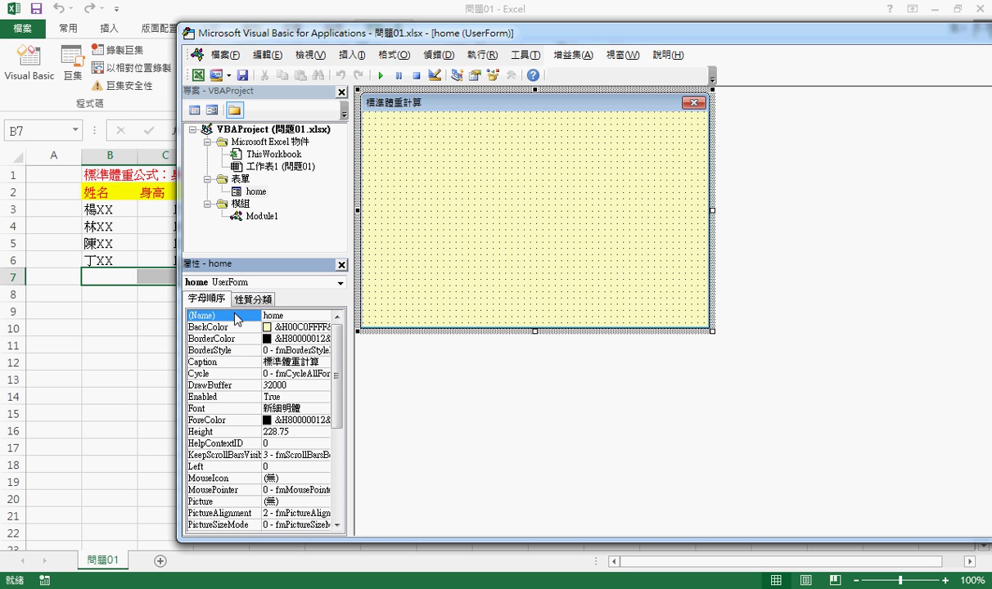
click(218, 362)
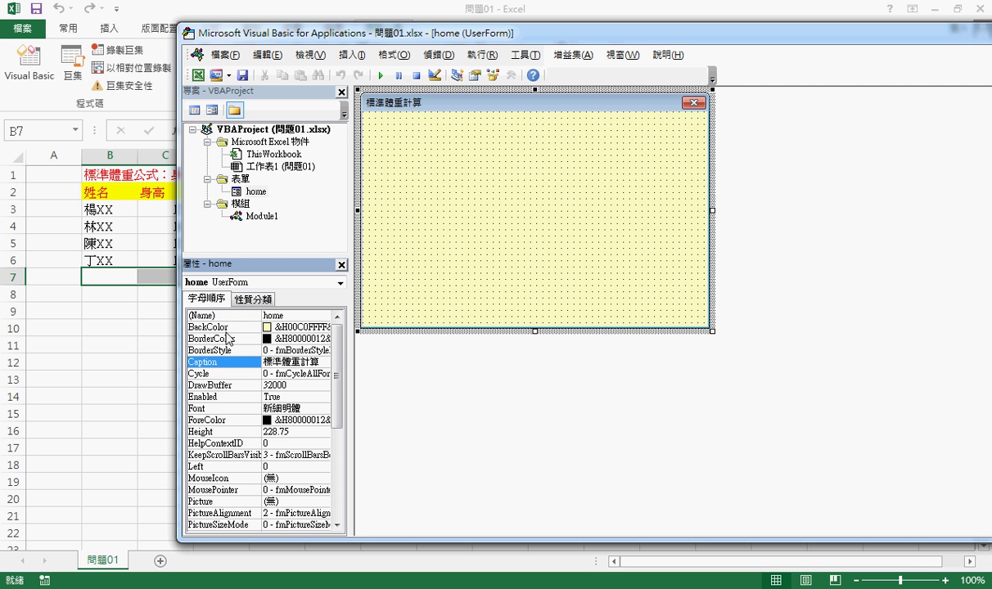
click(227, 328)
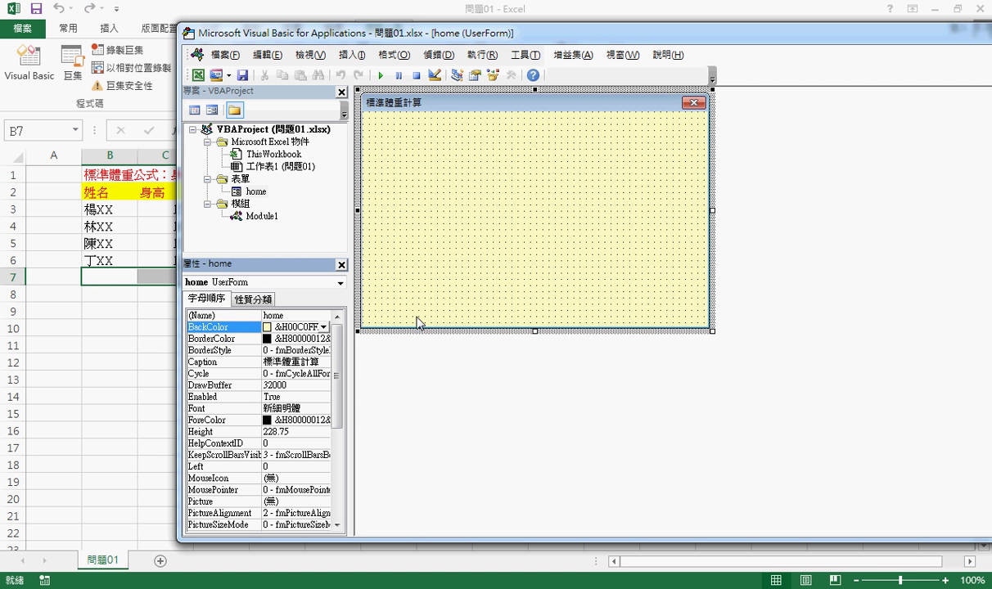
- Draw a label at the form's top-left and set its Caption to 姓名
click(695, 203)
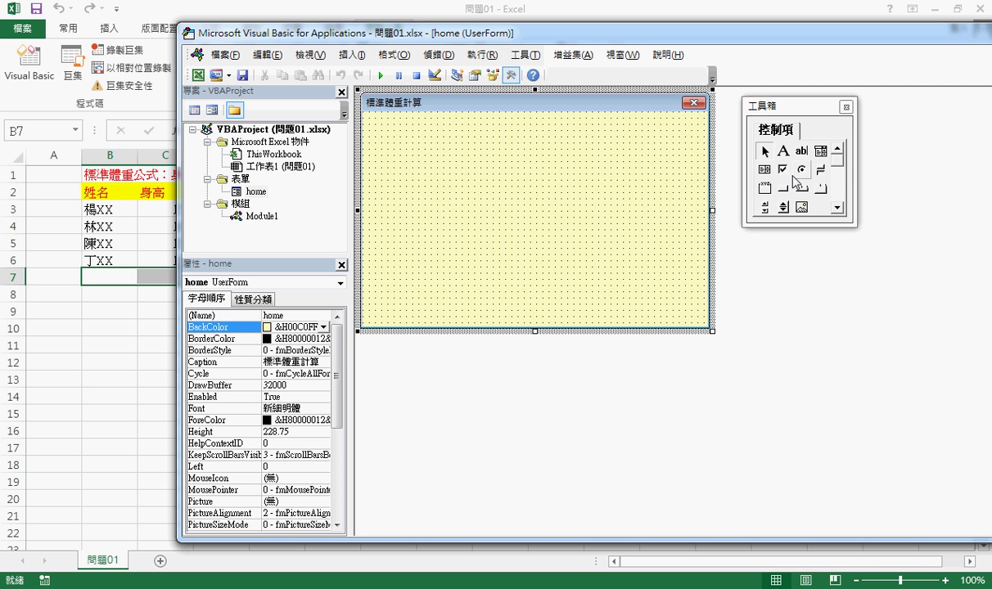
click(783, 152)
drag(388, 131, 471, 160)
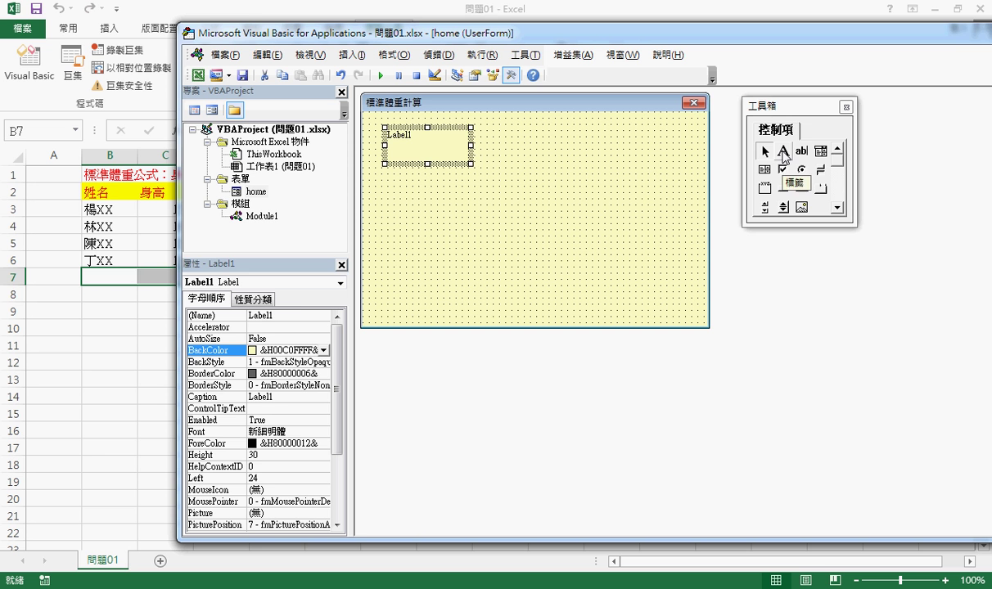
click(263, 319)
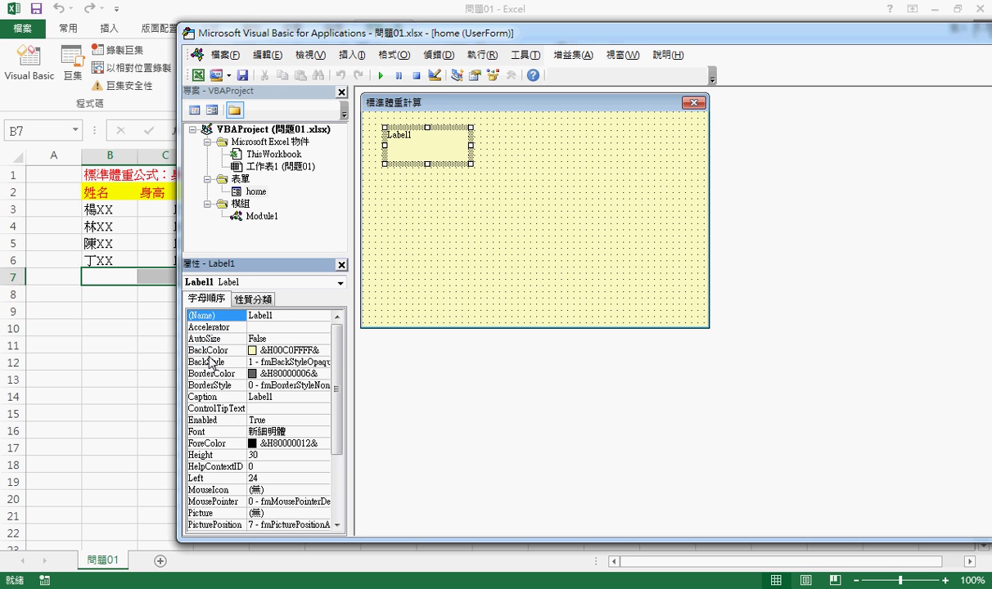
click(211, 397)
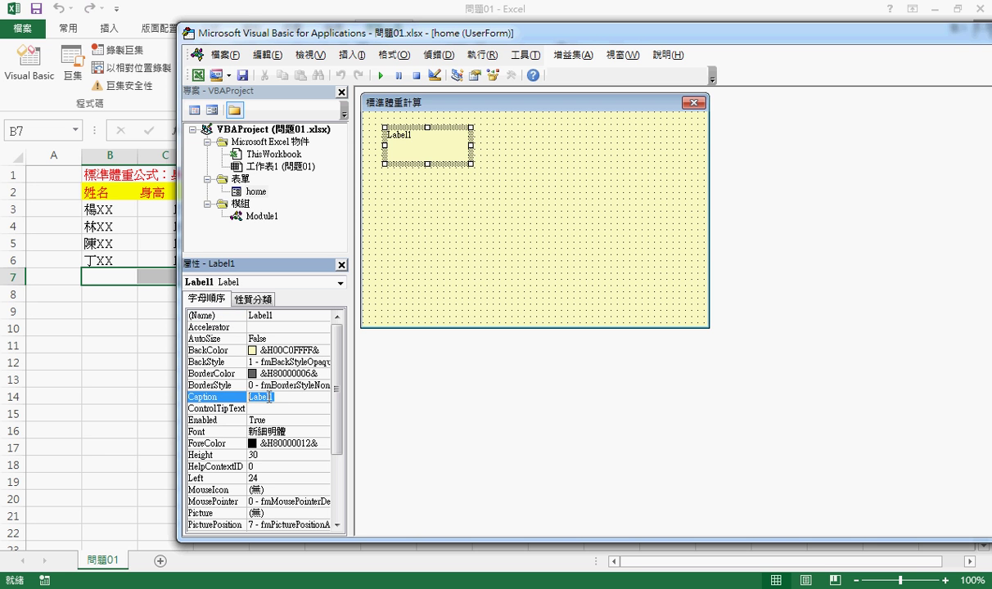
text(亲)
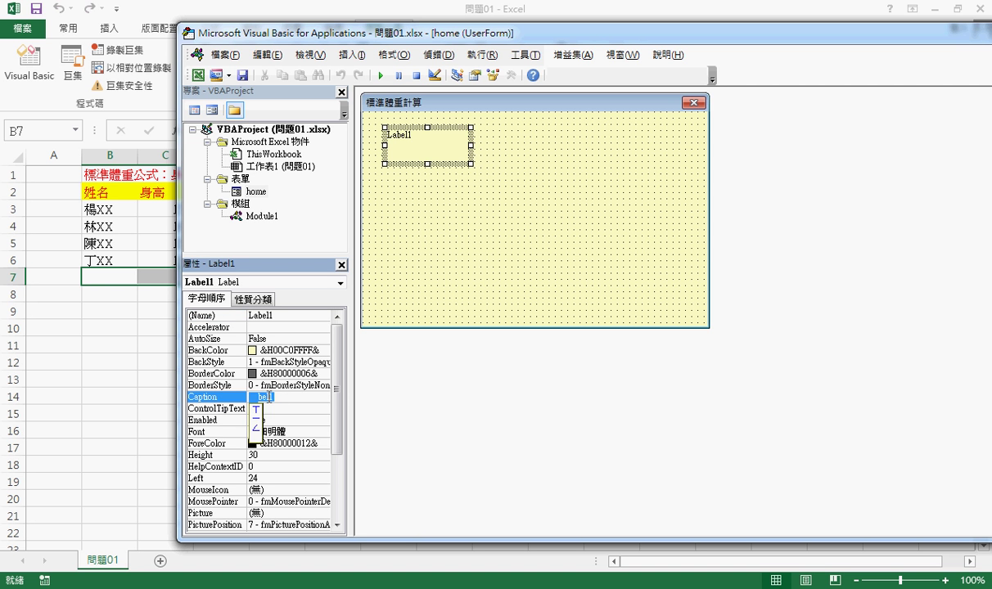
text(姓名)
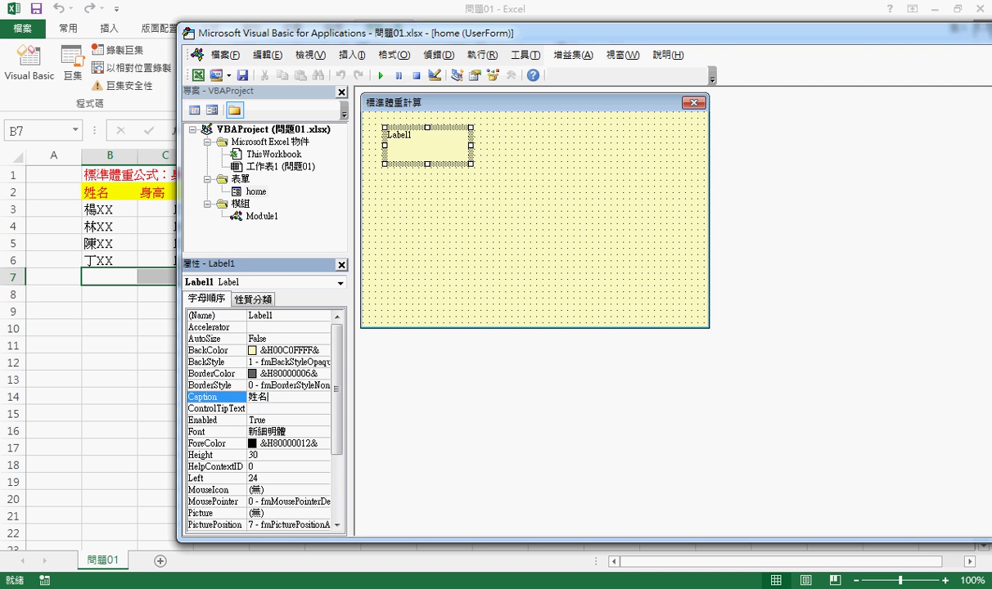
key(Return)
- Set the 姓名 label's BackColor to yellow (&H0000FFFF&)
click(208, 351)
click(324, 350)
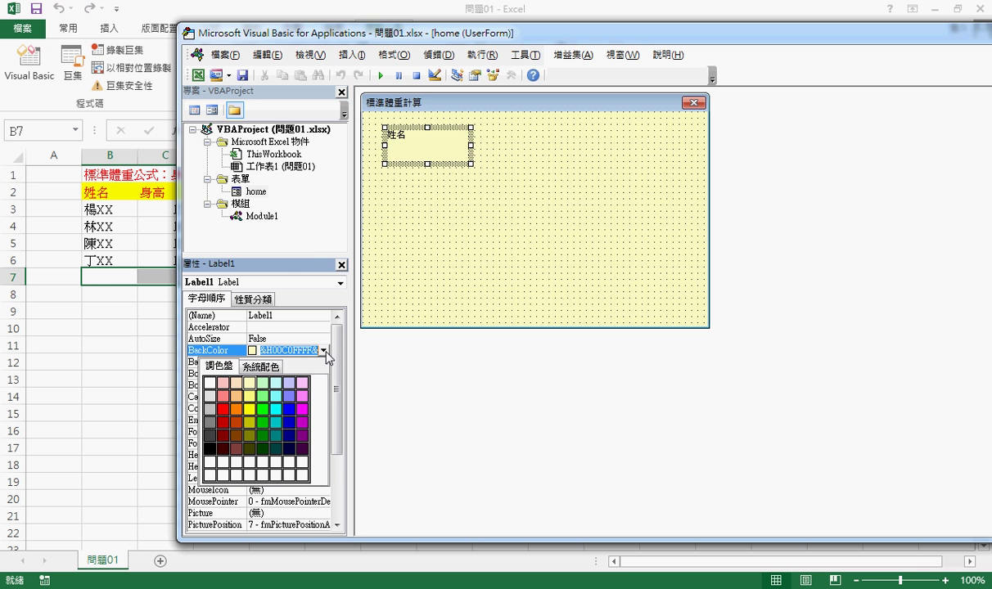
click(250, 408)
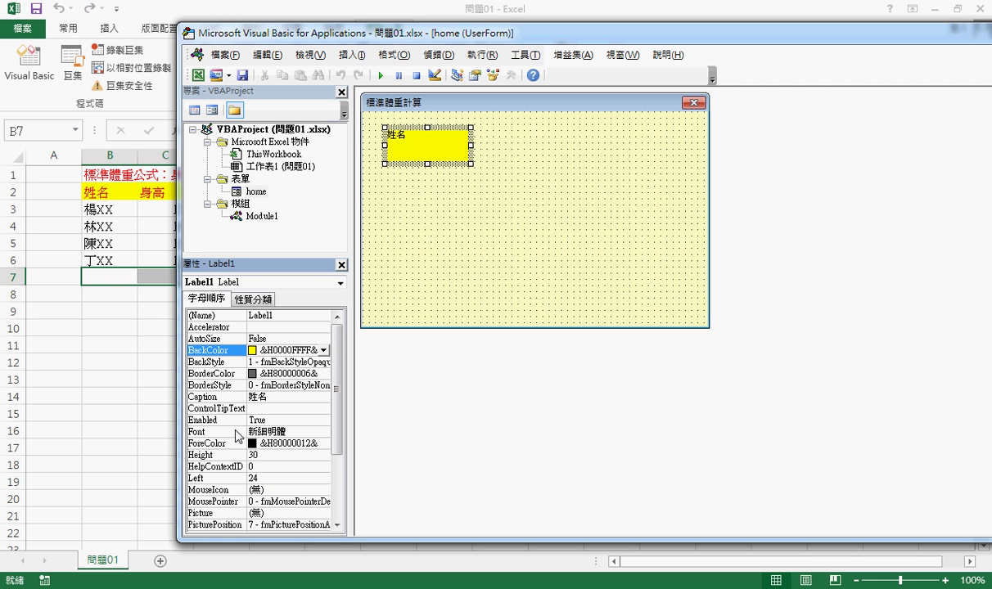
click(233, 443)
click(218, 350)
- Set the 姓名 label's ForeColor to red (&H000000FF&) from the palette
click(221, 442)
click(324, 443)
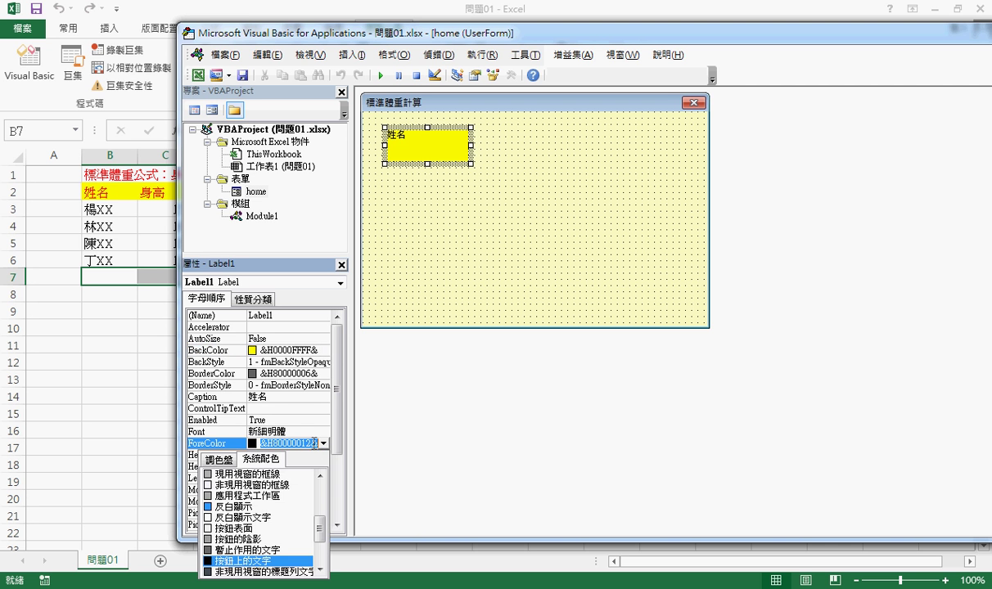
click(233, 460)
click(224, 502)
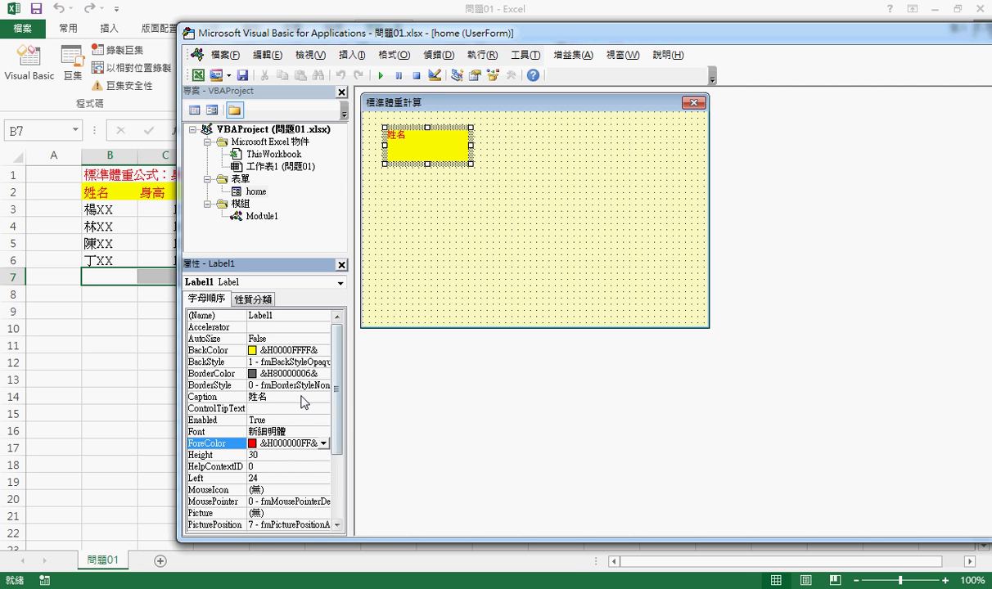
- Change the 姓名 label's font size to 18 points
click(196, 431)
click(322, 433)
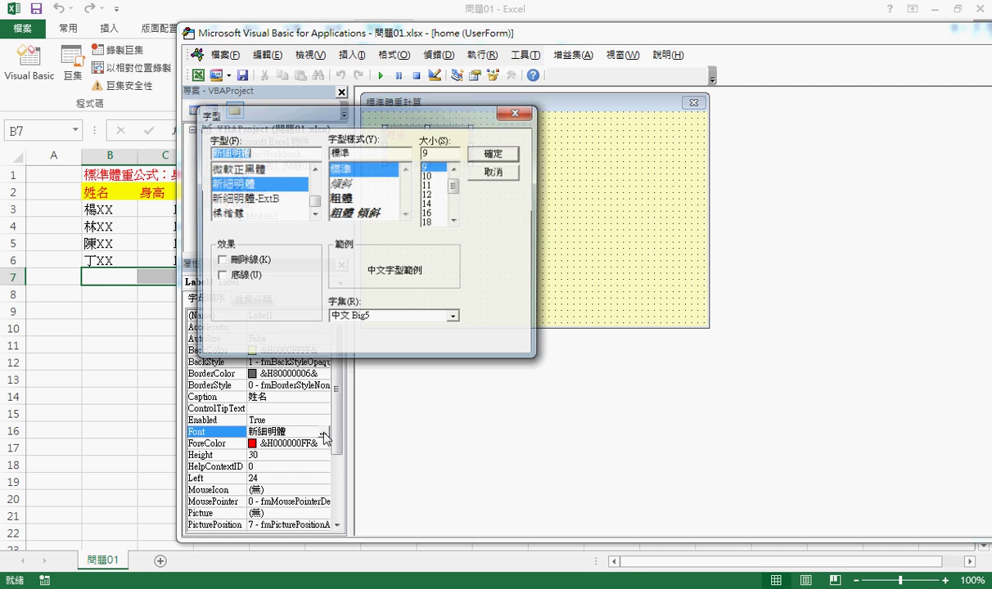
click(427, 222)
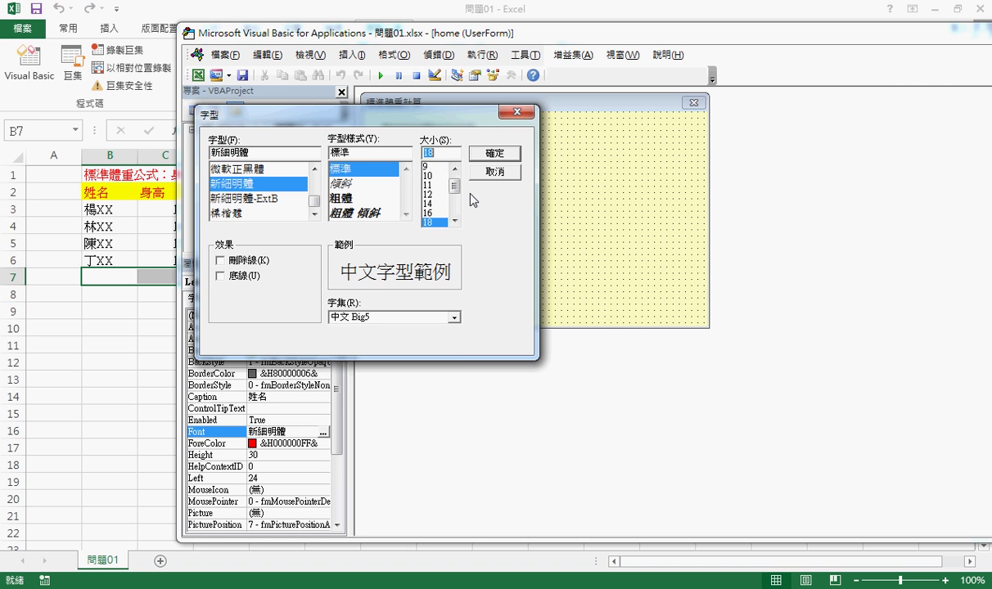
click(494, 153)
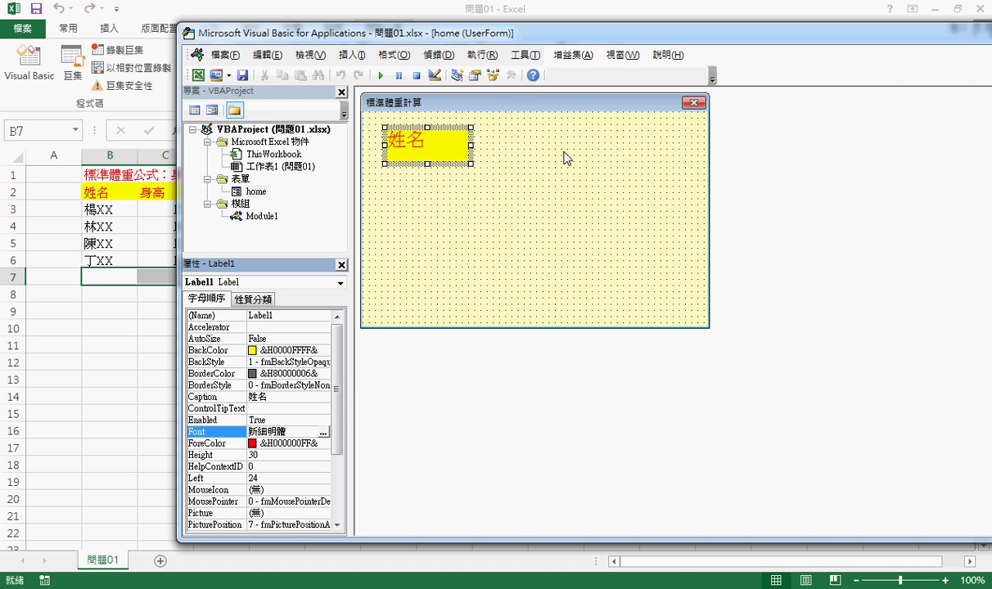
click(427, 154)
- Shorten 姓名 to height 24, copy it into five stacked labels, enlarge form to 249
drag(427, 152, 427, 146)
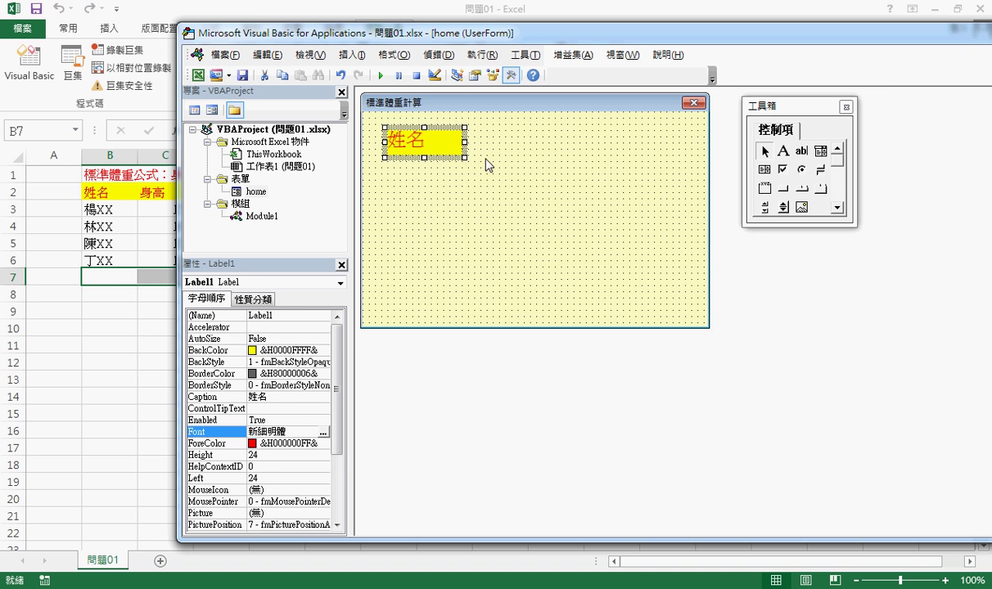
click(502, 164)
click(452, 146)
mouse_move(438, 147)
mouse_down()
mouse_move(446, 196)
mouse_move(436, 189)
mouse_up()
drag(446, 192, 443, 311)
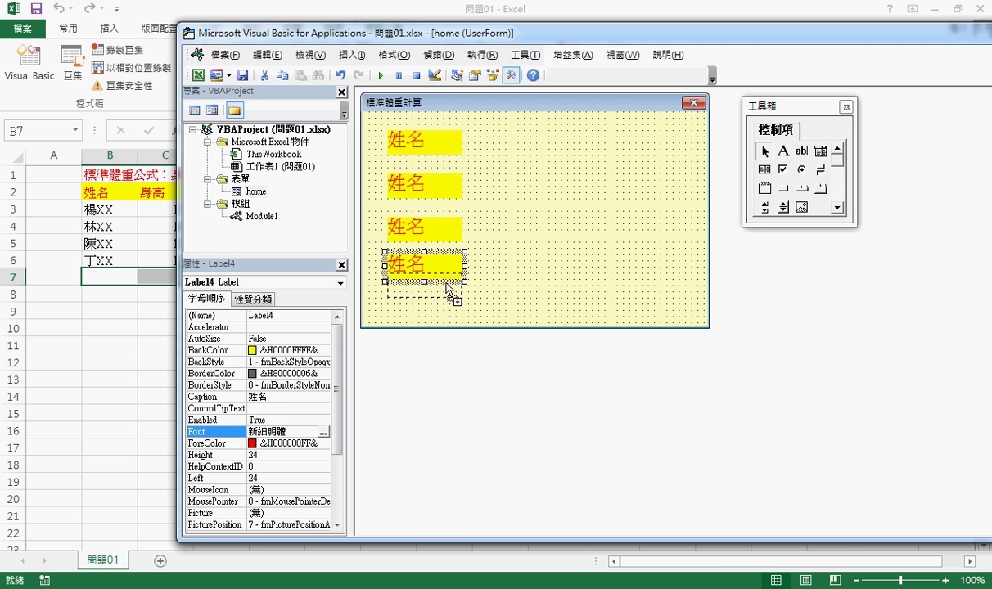
click(526, 316)
drag(536, 328, 536, 352)
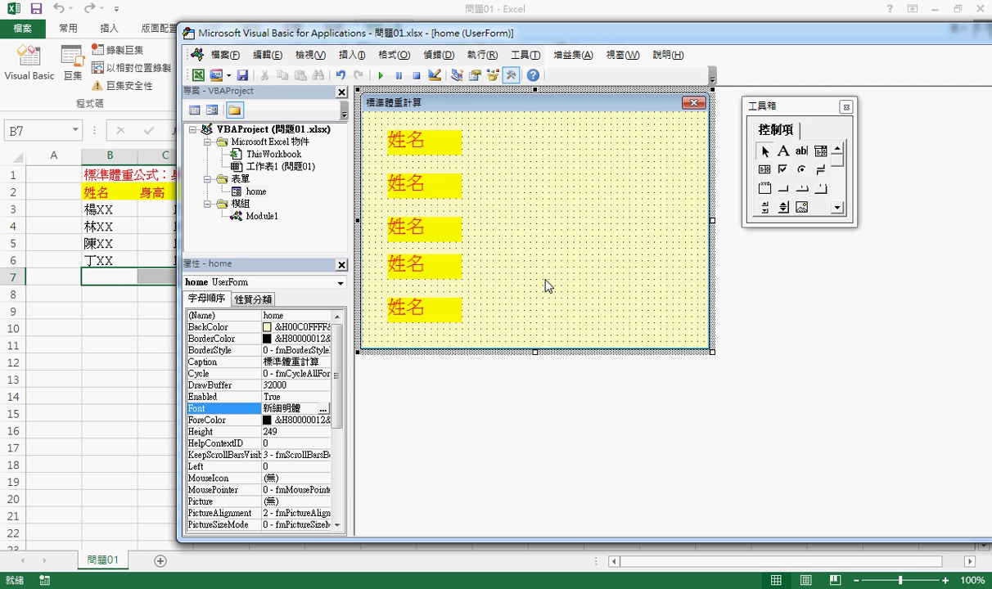
- Caption the second, third and fourth labels 身高, 體重 and 性別
click(396, 182)
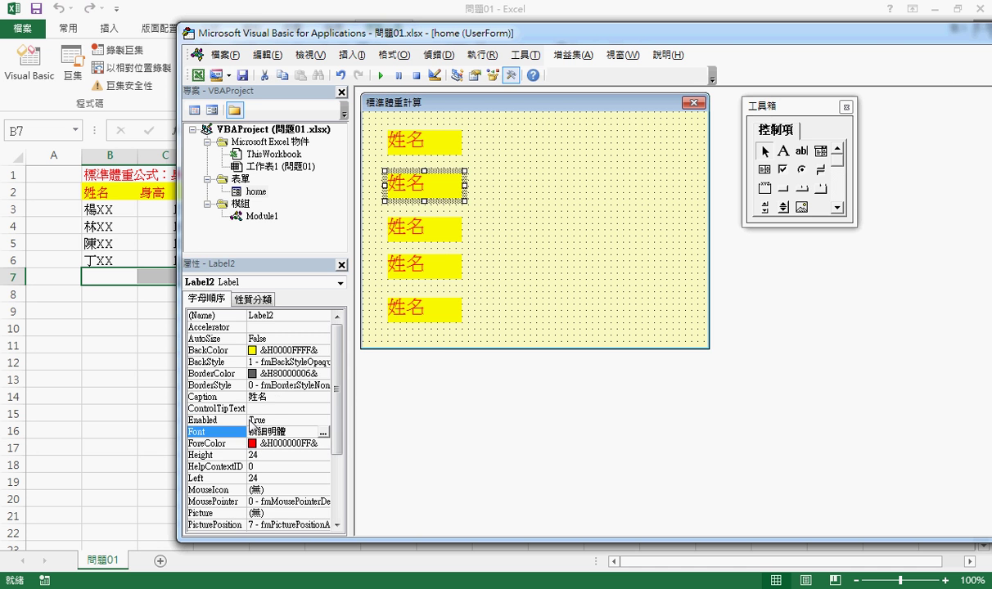
click(214, 397)
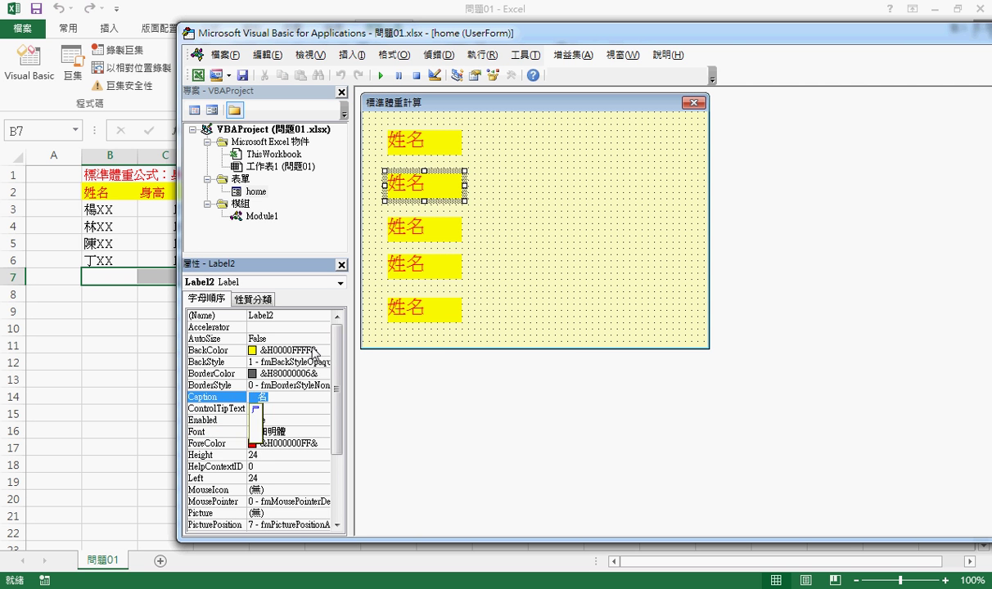
text(身高)
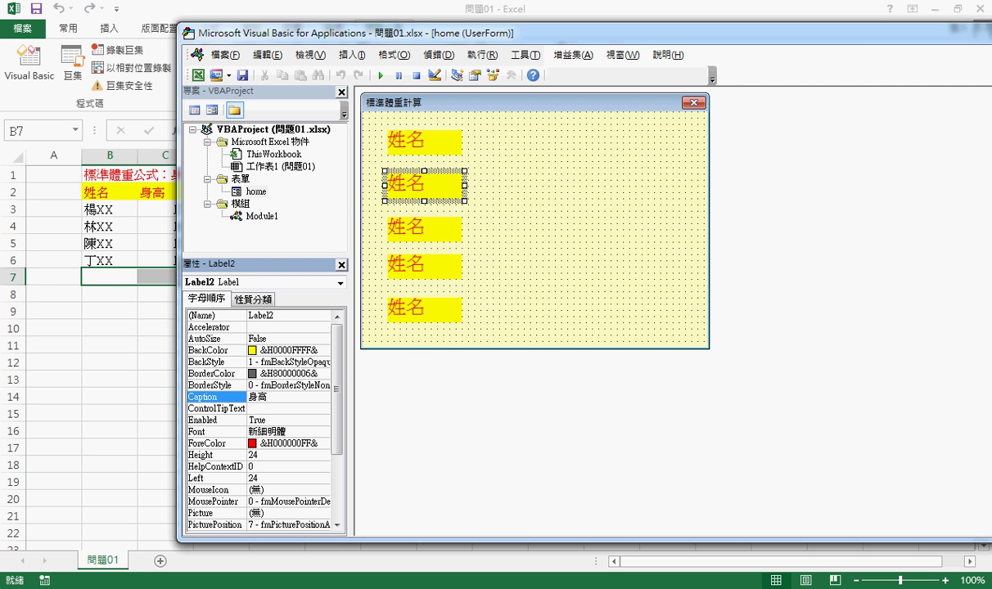
key(Return)
click(413, 230)
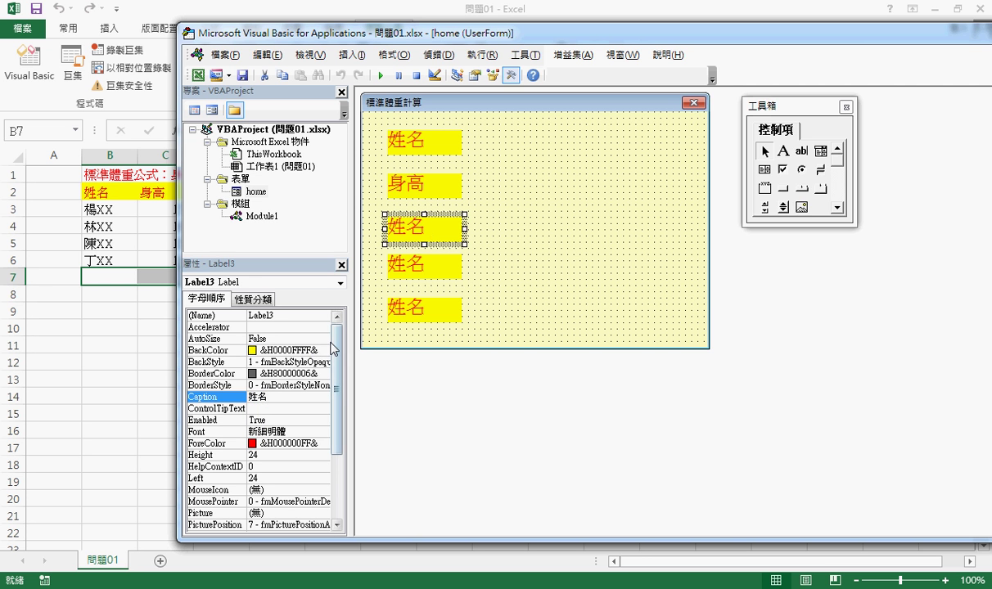
click(259, 396)
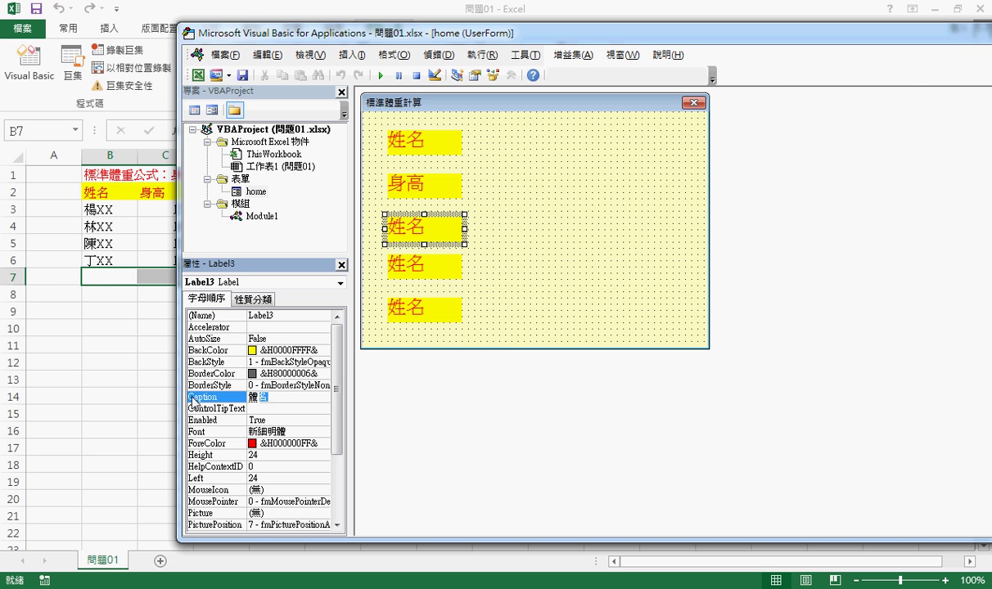
text(體重)
key(Return)
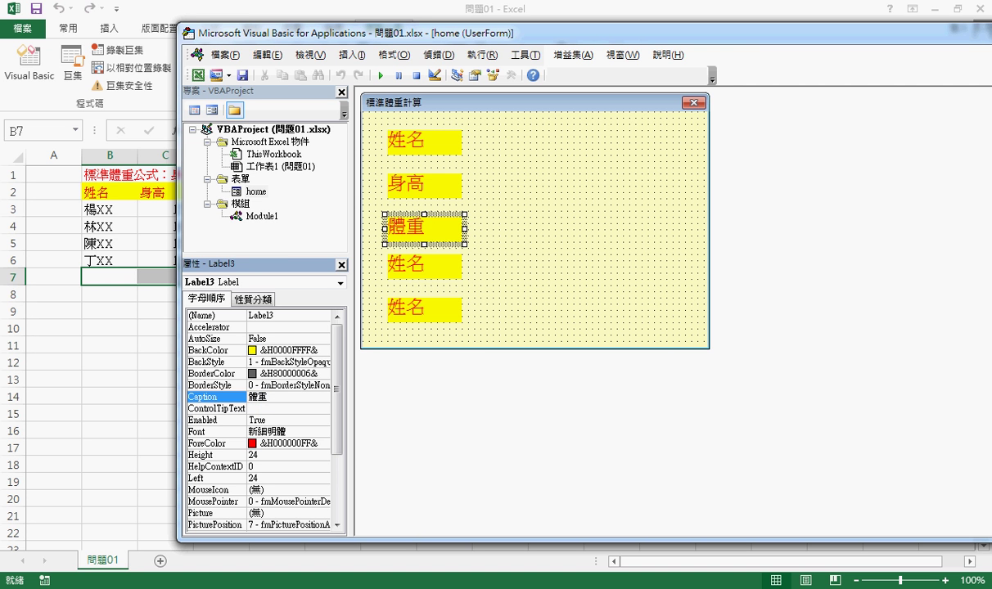
click(435, 270)
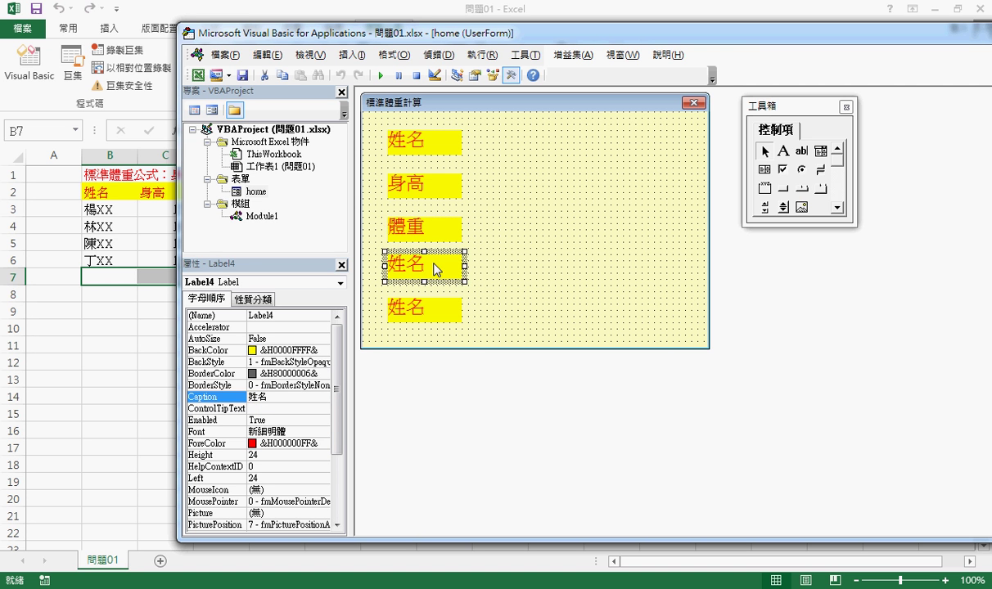
click(227, 396)
text(型別)
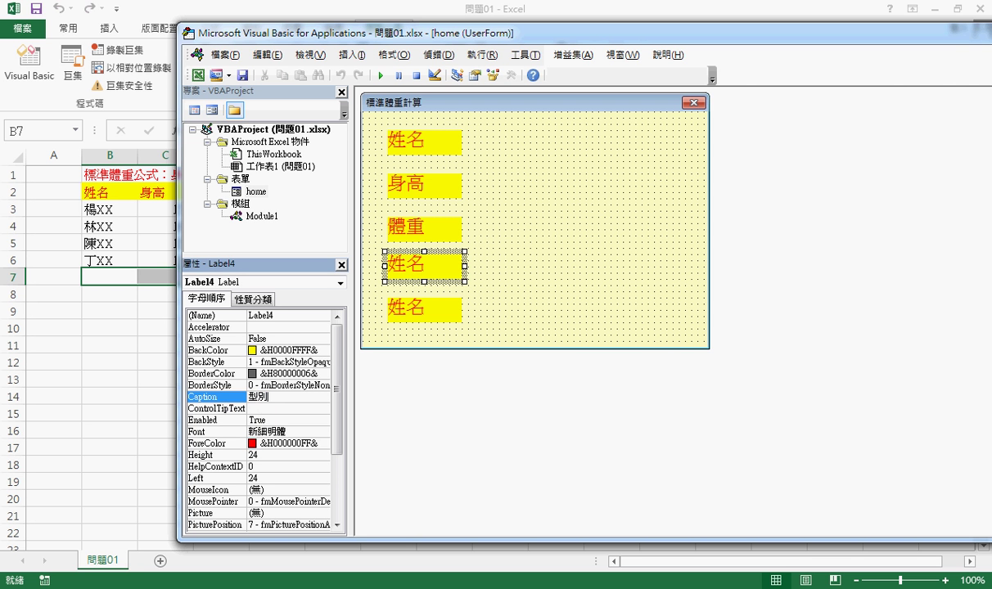
key(BackSpace)
text(性別)
key(Return)
- Caption the fifth label 標準體重 and widen it so the text fits
click(393, 304)
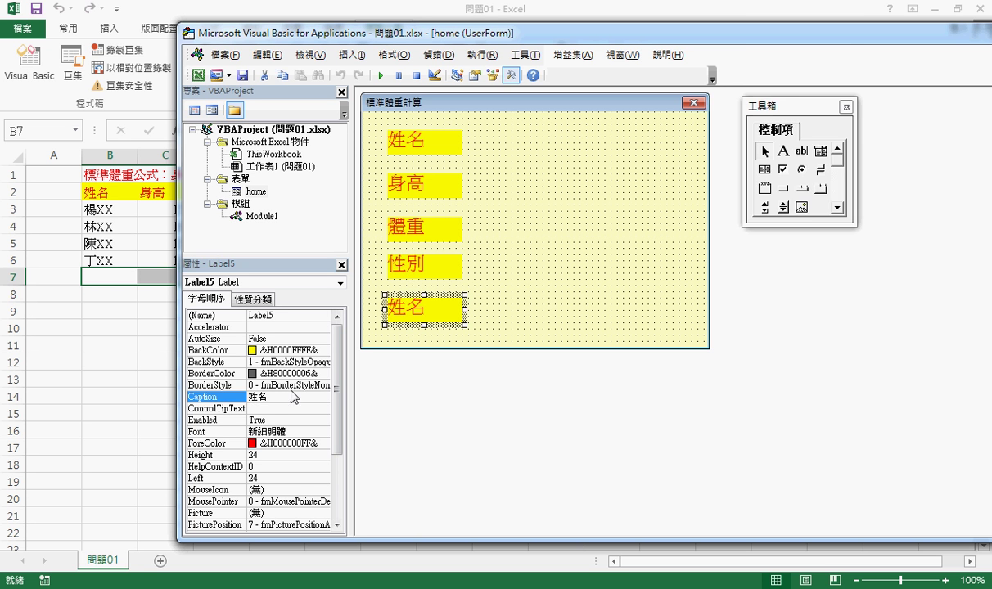
click(260, 397)
text(標準)
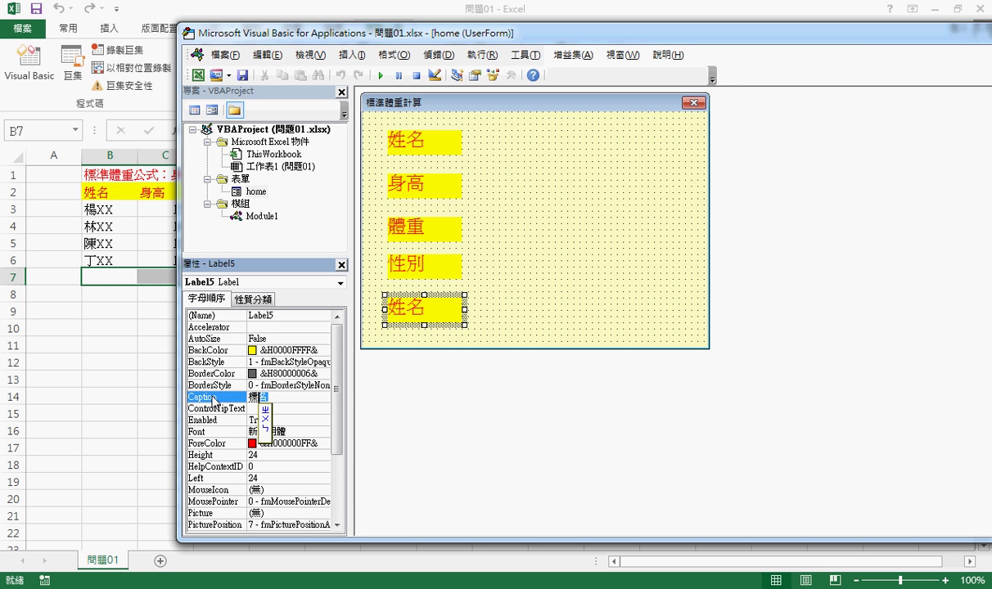
text(體重)
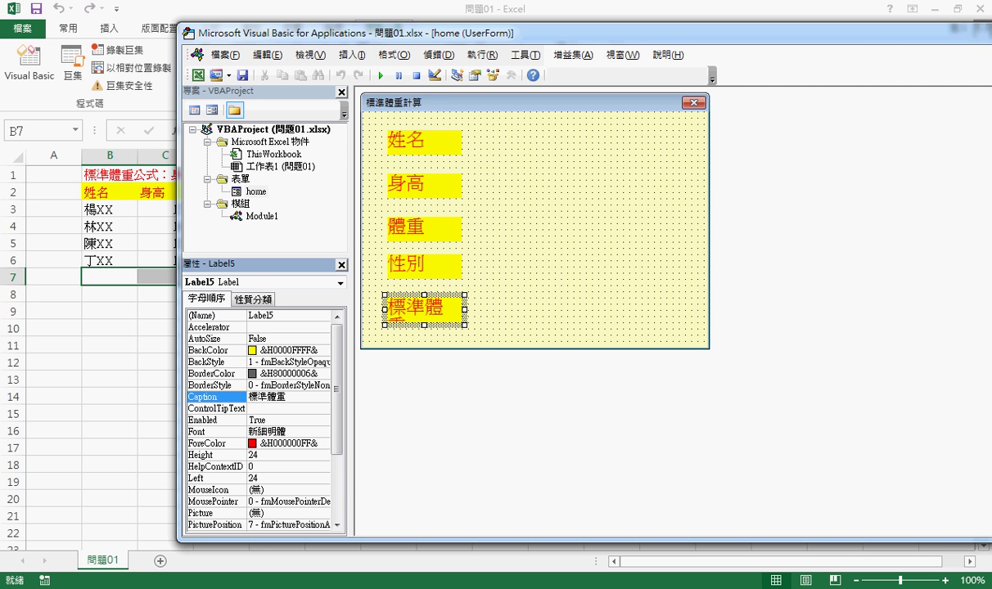
click(465, 311)
drag(473, 311, 485, 311)
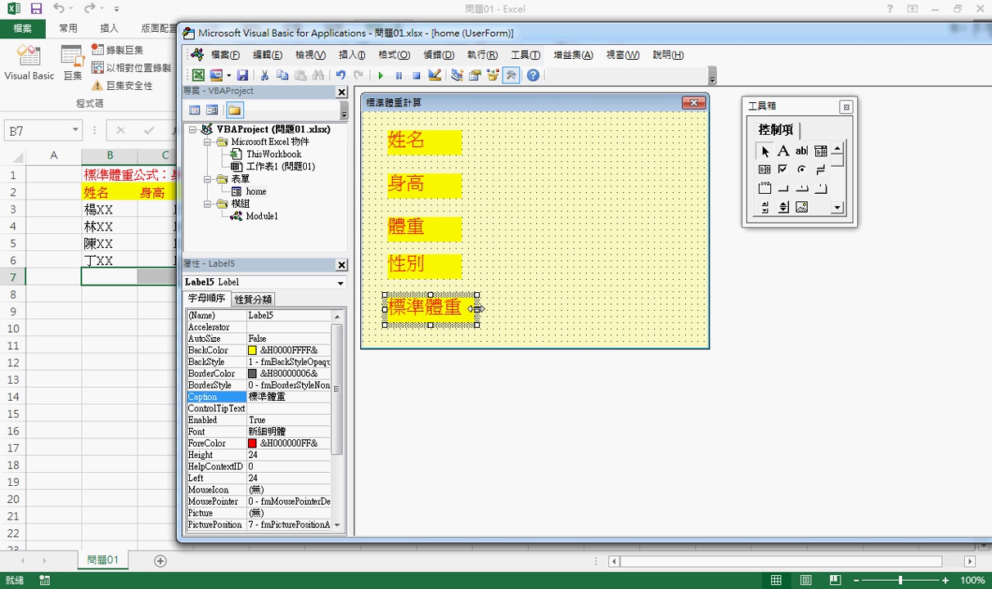
drag(477, 309, 472, 309)
click(540, 311)
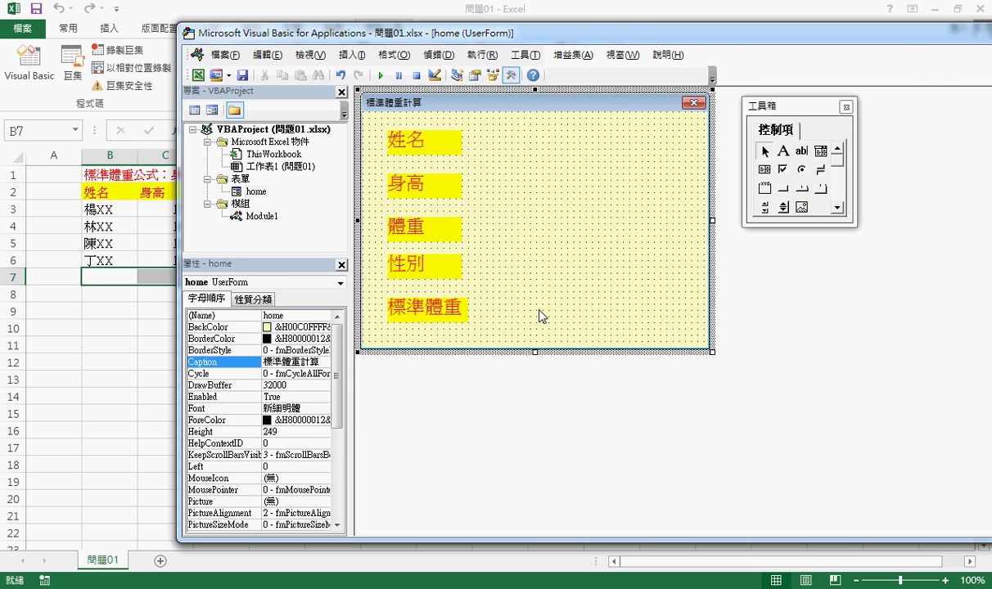
- Nudge the 性別 and 體重 labels, then align all five labels by their left edges
mouse_move(435, 263)
mouse_down()
mouse_move(442, 270)
mouse_move(415, 237)
mouse_up()
click(421, 237)
click(440, 189)
click(509, 202)
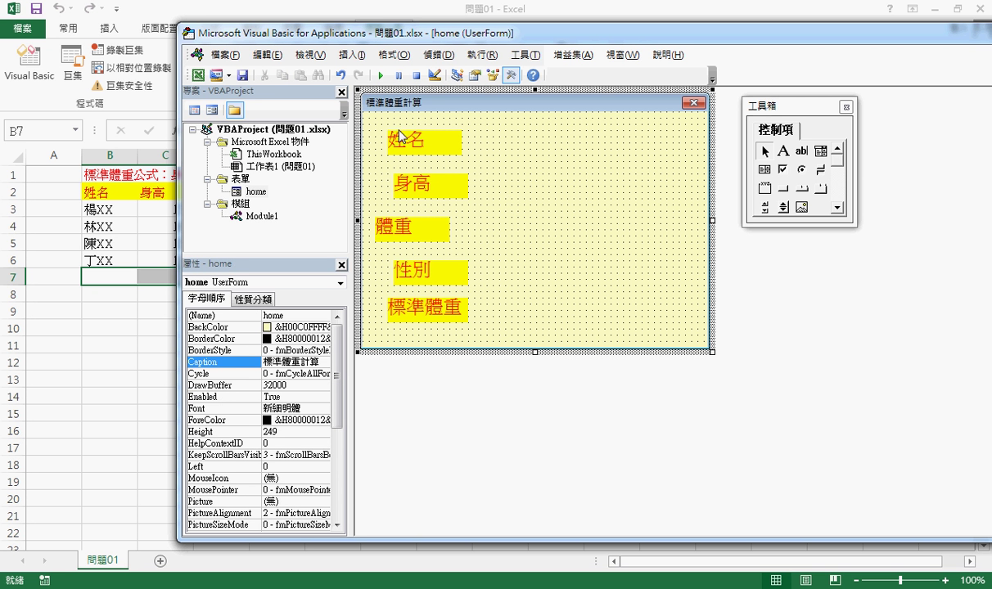
drag(370, 116, 509, 339)
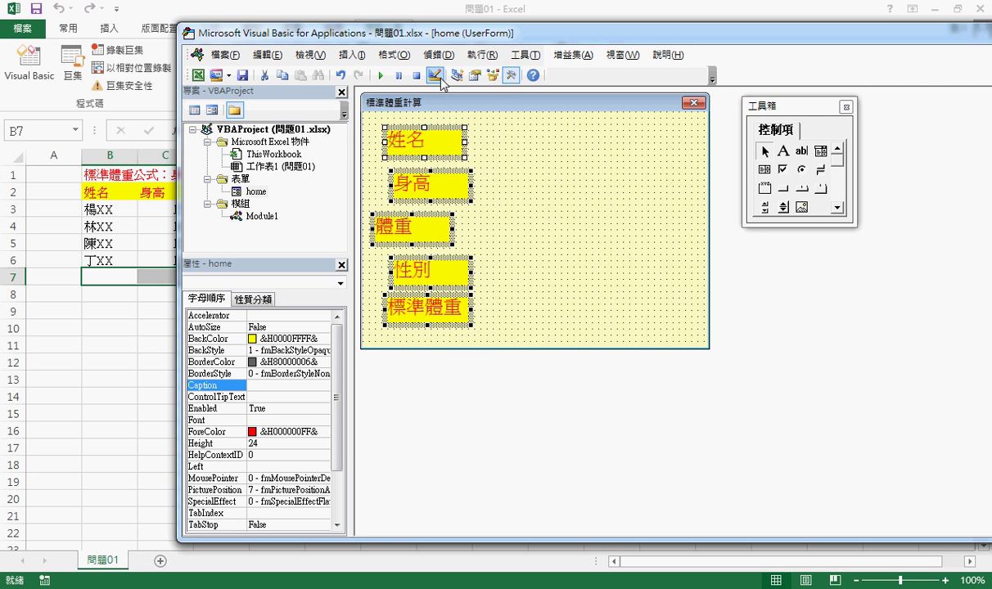
click(400, 65)
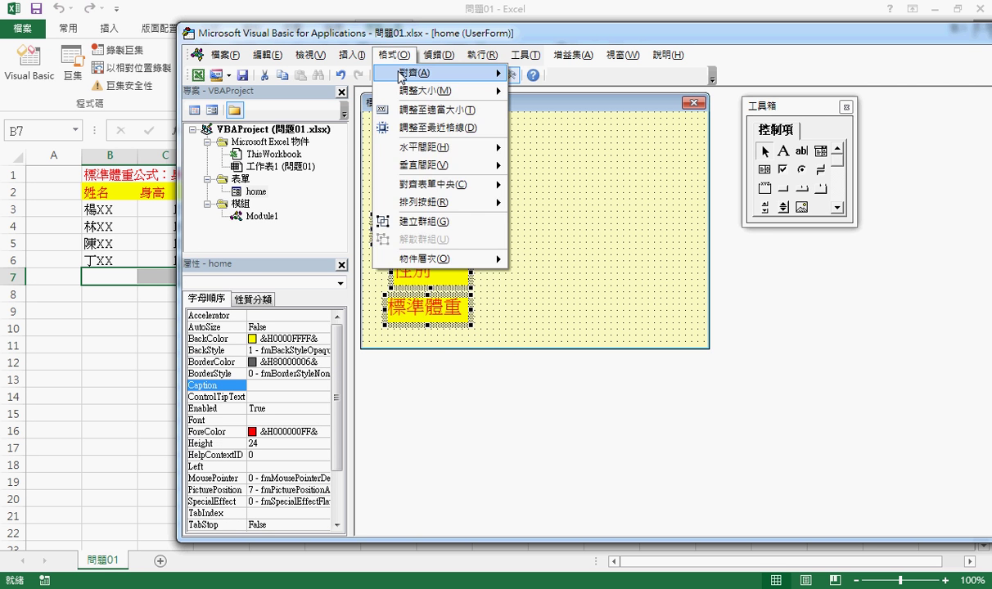
mouse_move(474, 74)
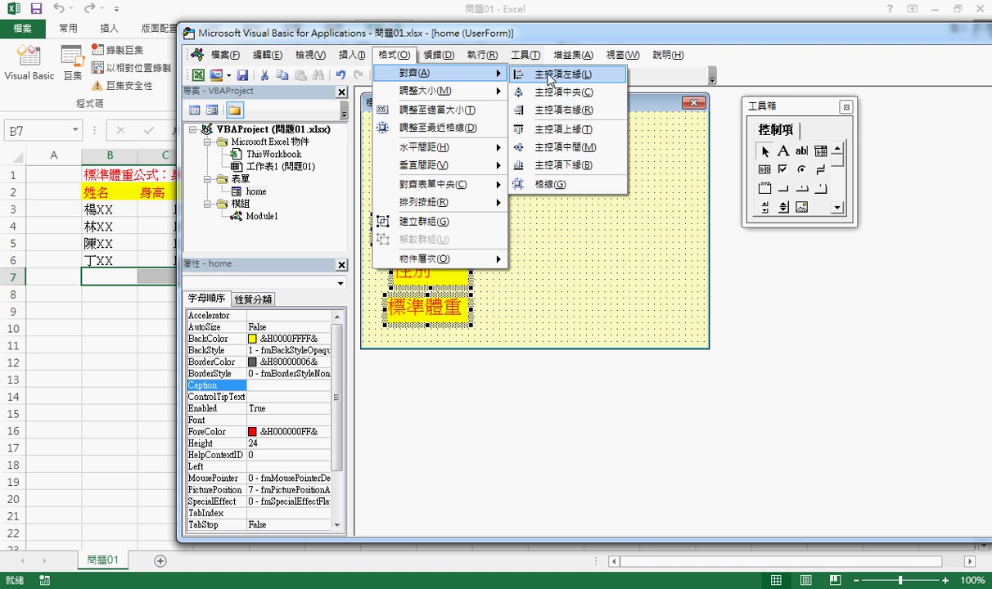
click(442, 121)
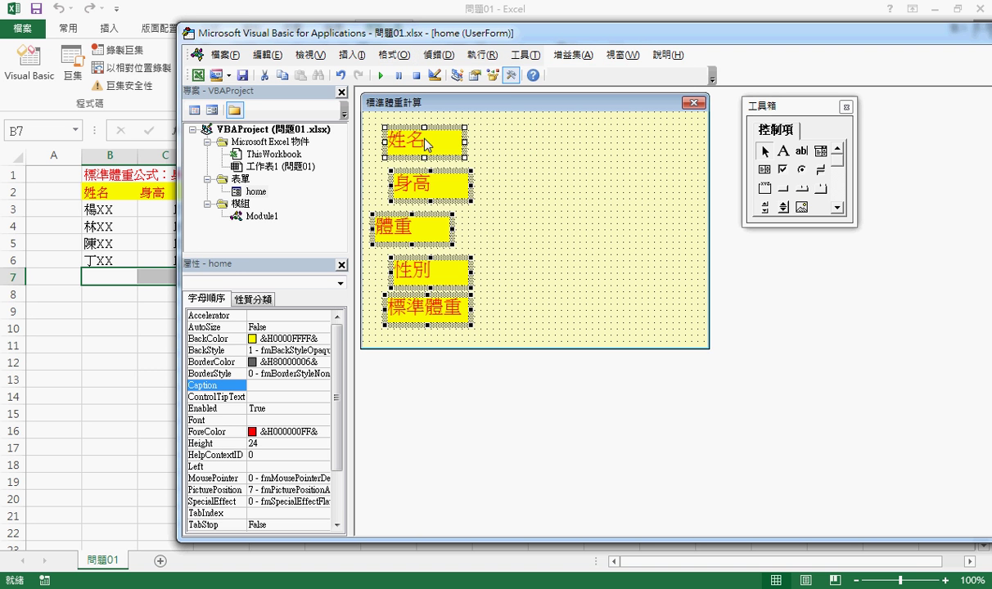
click(397, 56)
mouse_move(458, 73)
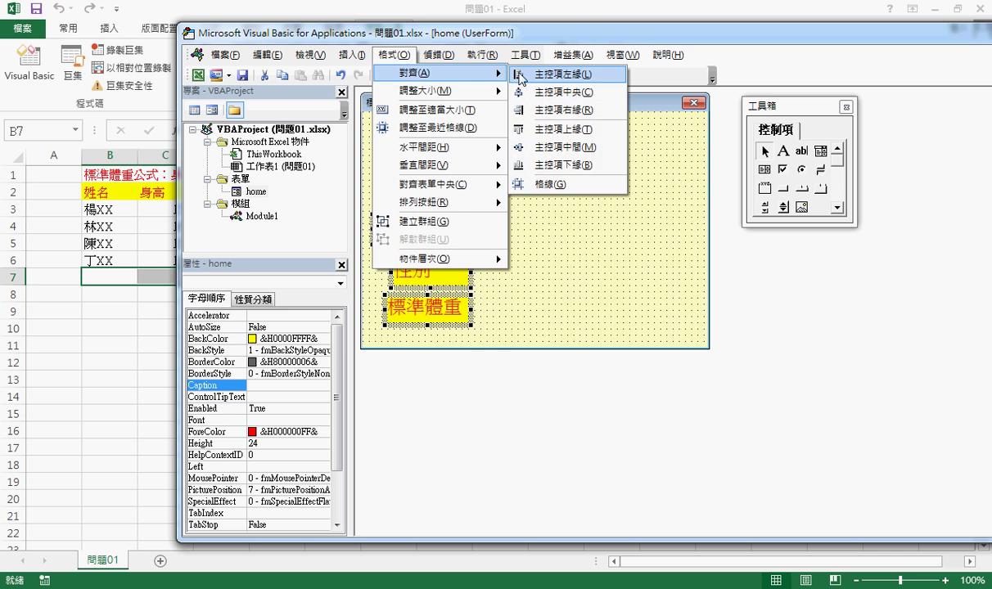
click(554, 74)
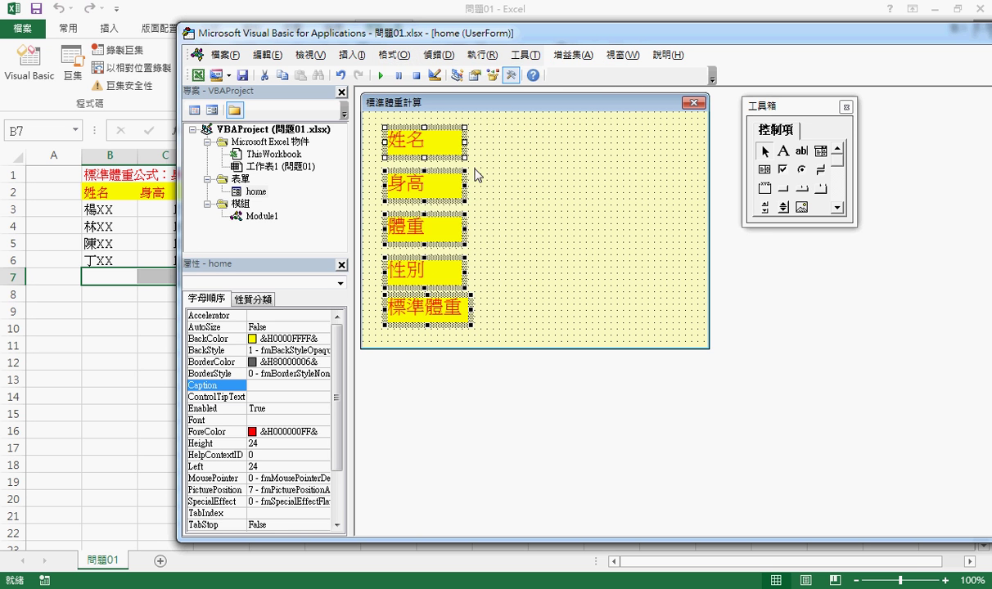
- Make the vertical spacing between the five labels equal, keeping them left-aligned
click(402, 59)
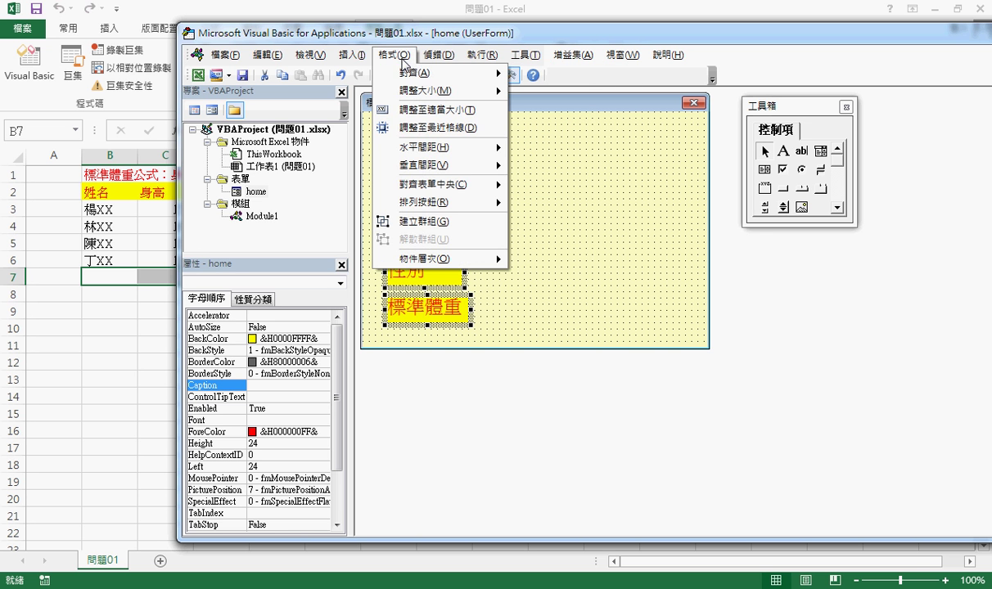
mouse_move(401, 74)
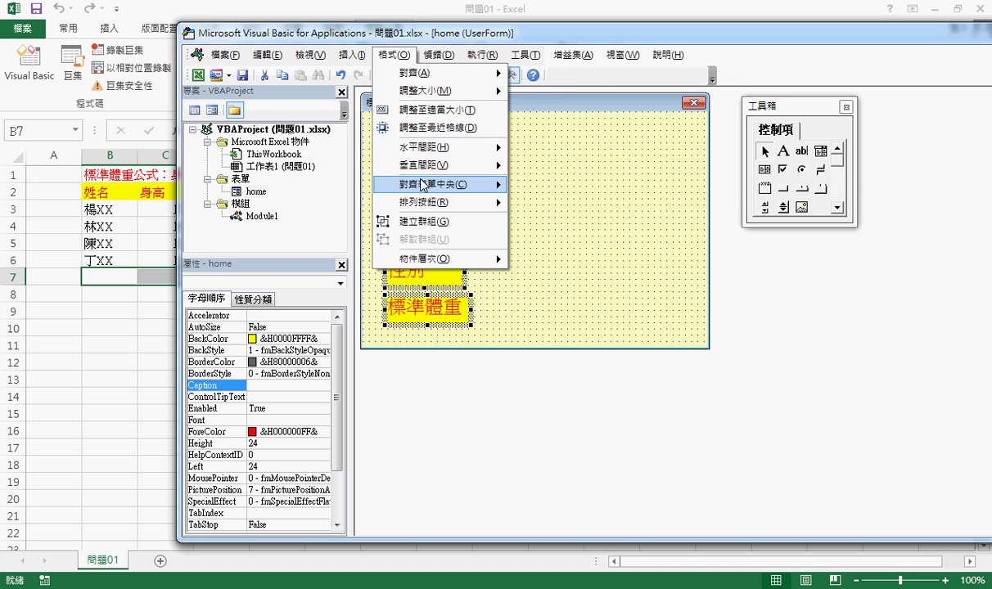
mouse_move(425, 153)
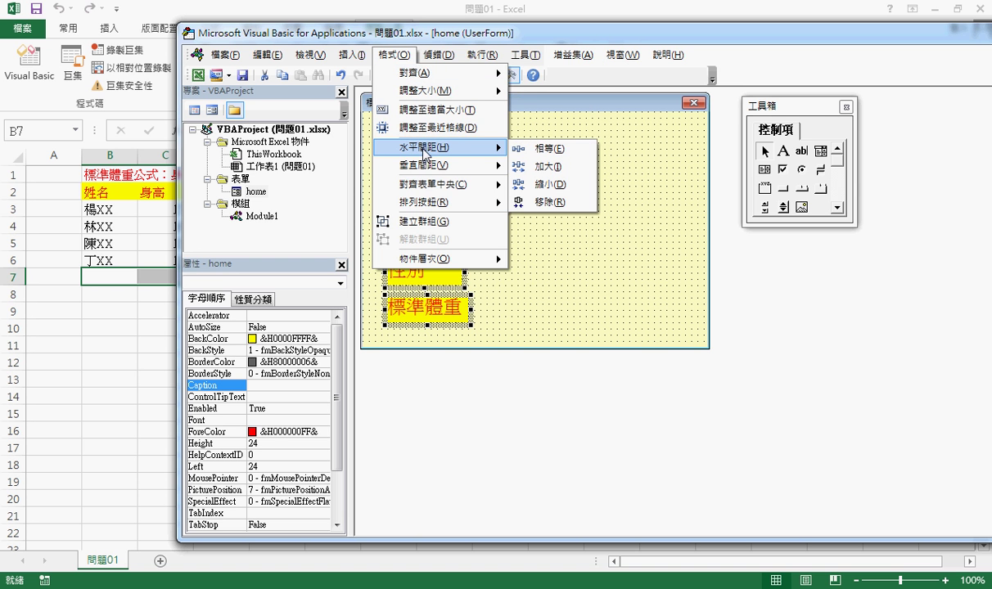
click(548, 151)
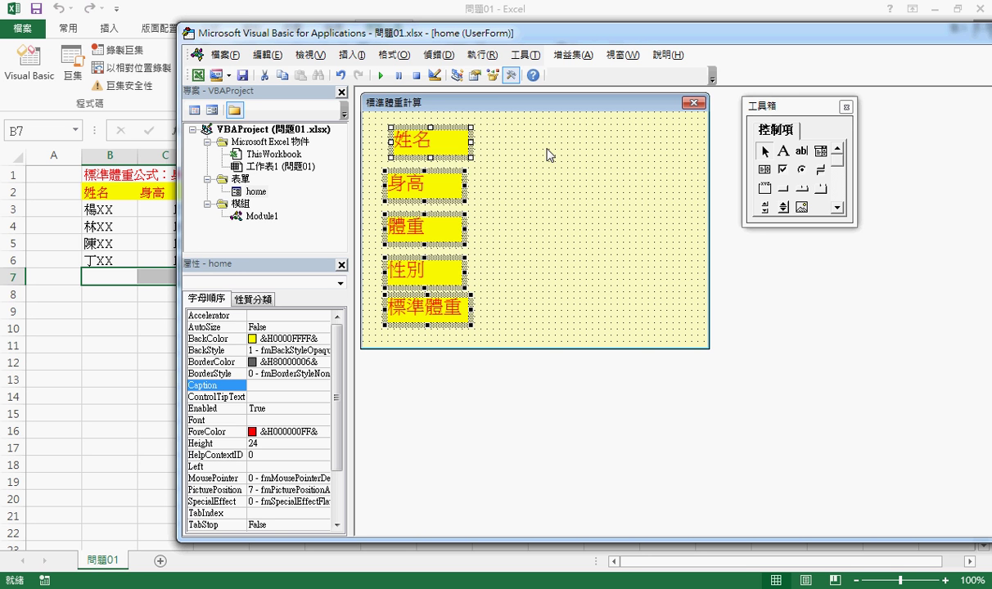
click(393, 55)
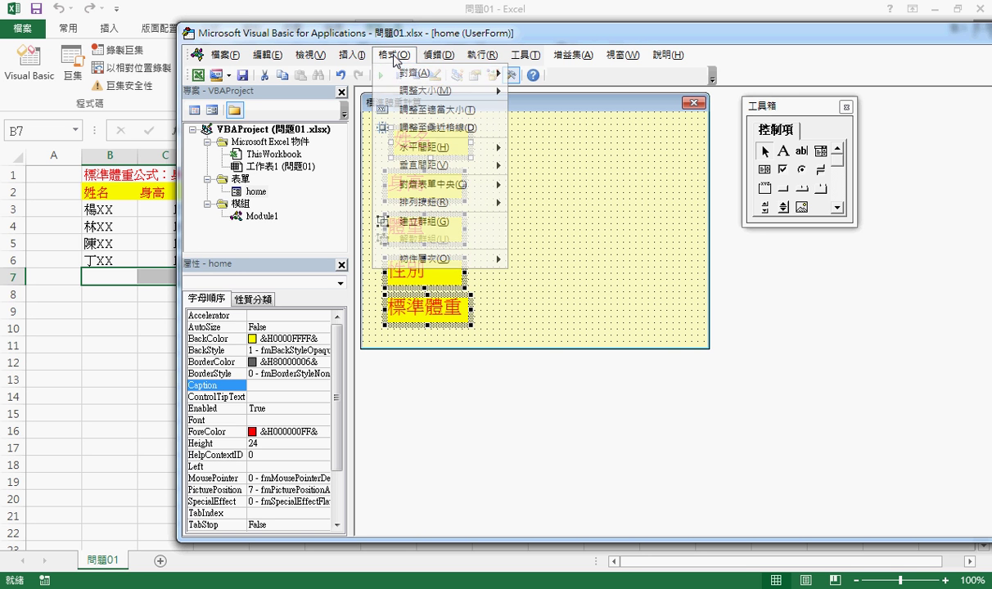
mouse_move(400, 79)
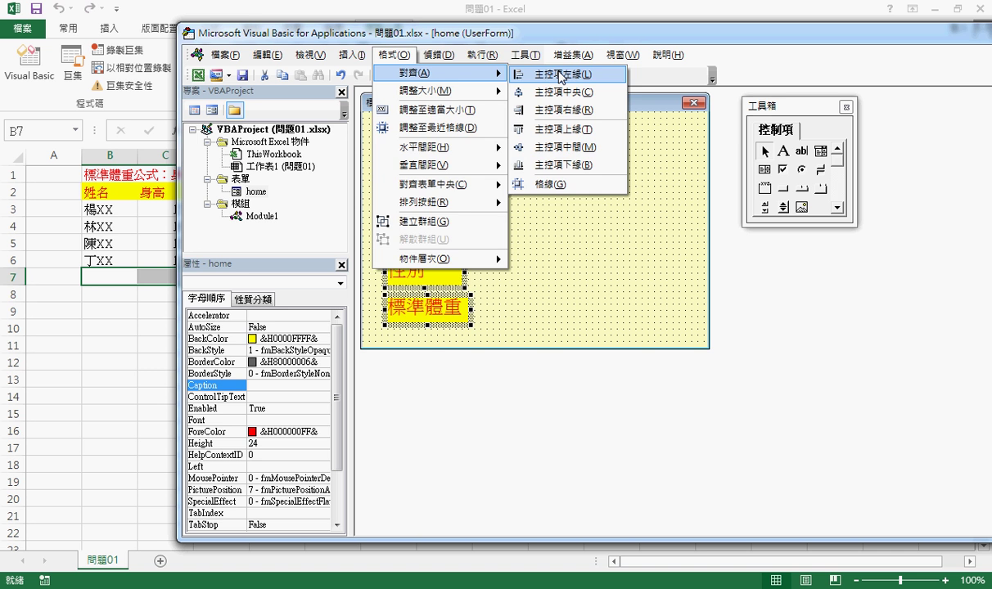
click(559, 74)
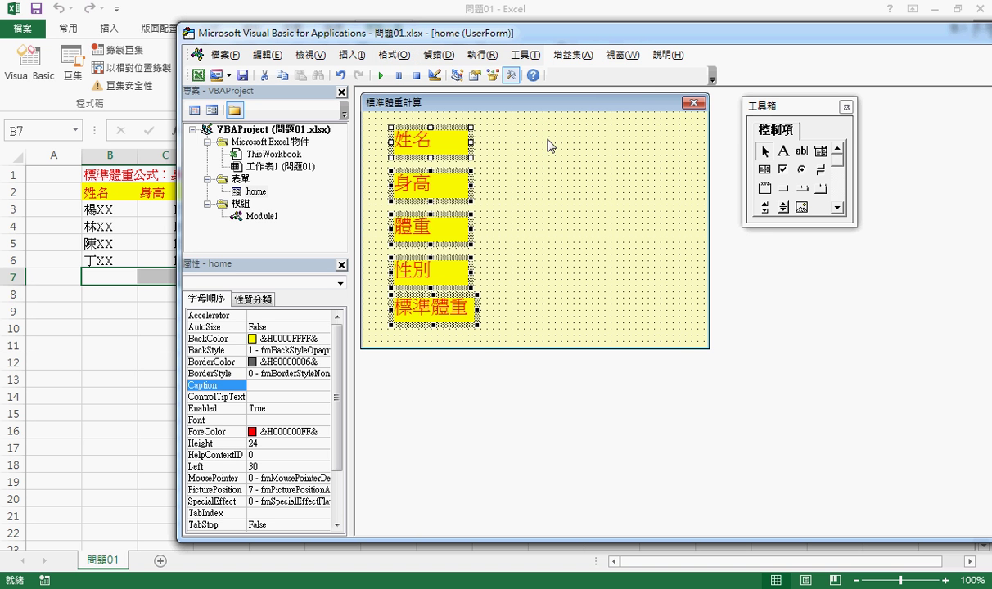
click(394, 55)
mouse_move(422, 153)
mouse_move(442, 166)
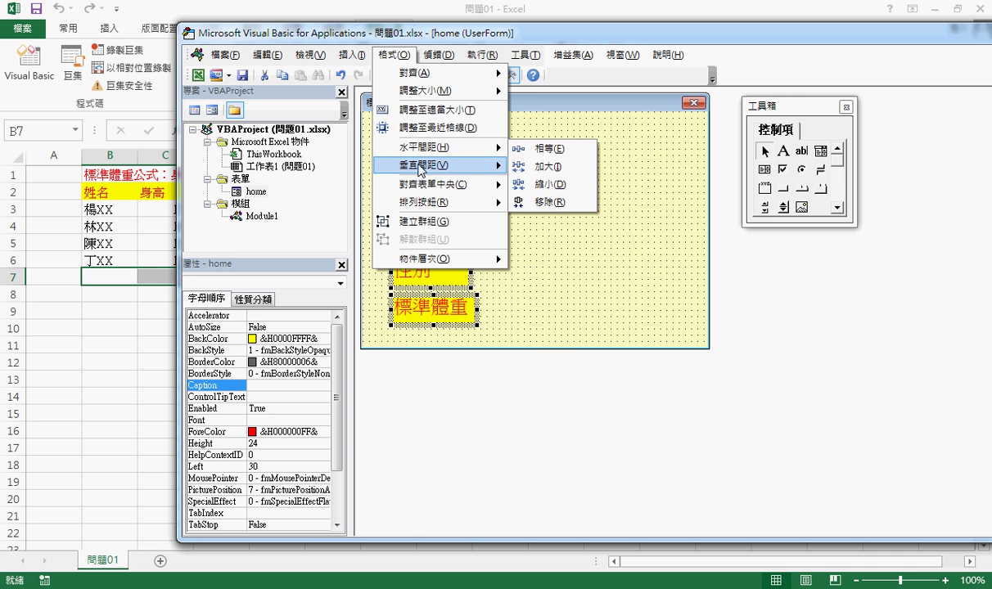
click(550, 168)
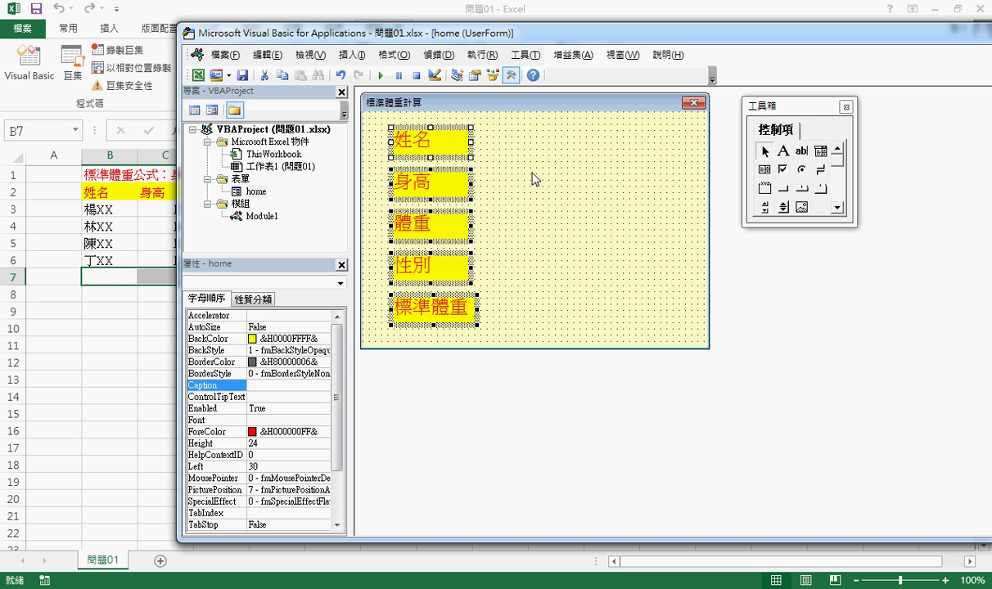
click(563, 205)
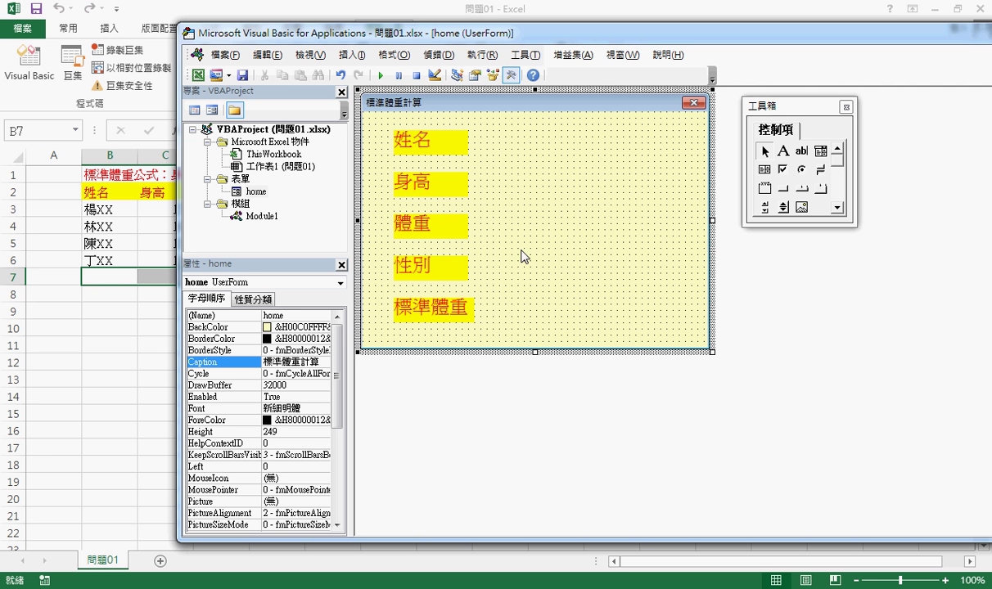
- Select all five labels and apply Make Same Size > Both
click(433, 319)
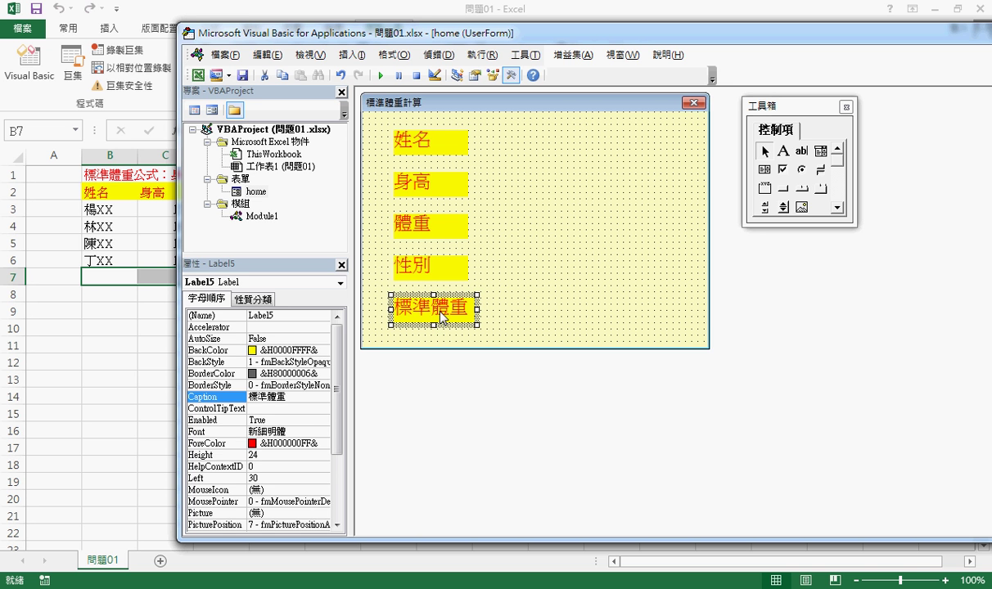
drag(436, 117, 433, 325)
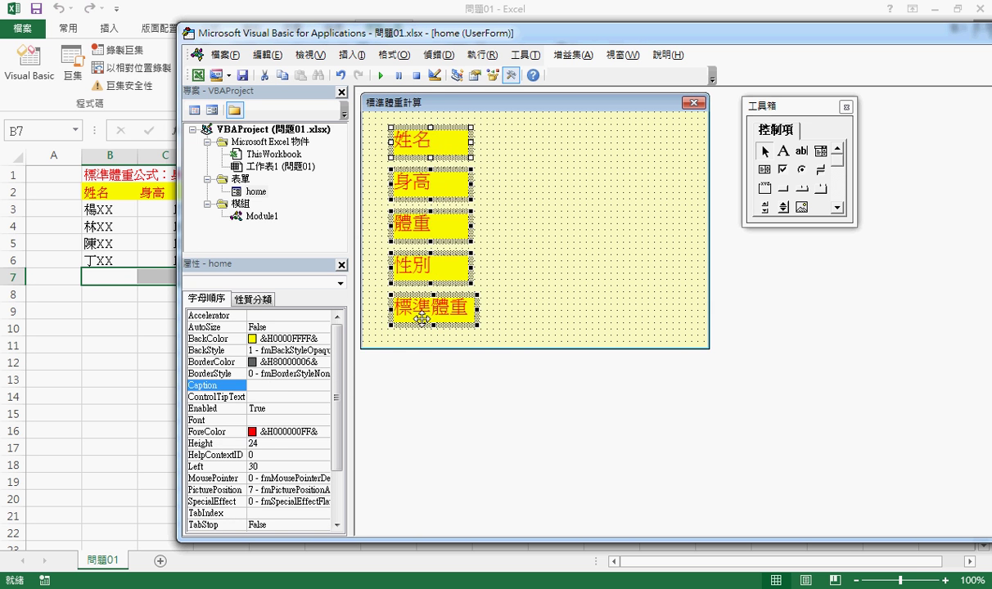
drag(434, 342, 417, 119)
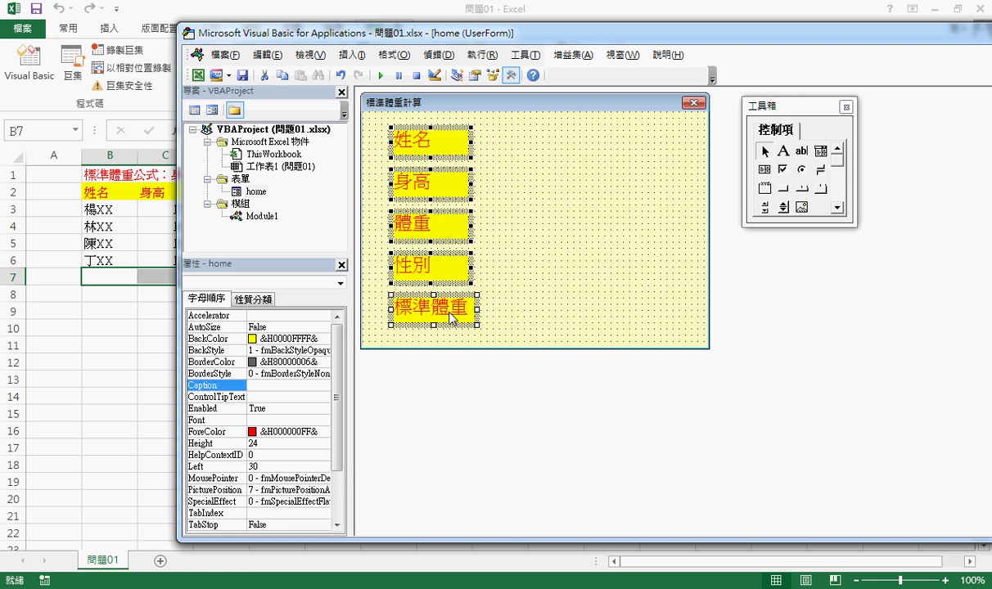
click(396, 57)
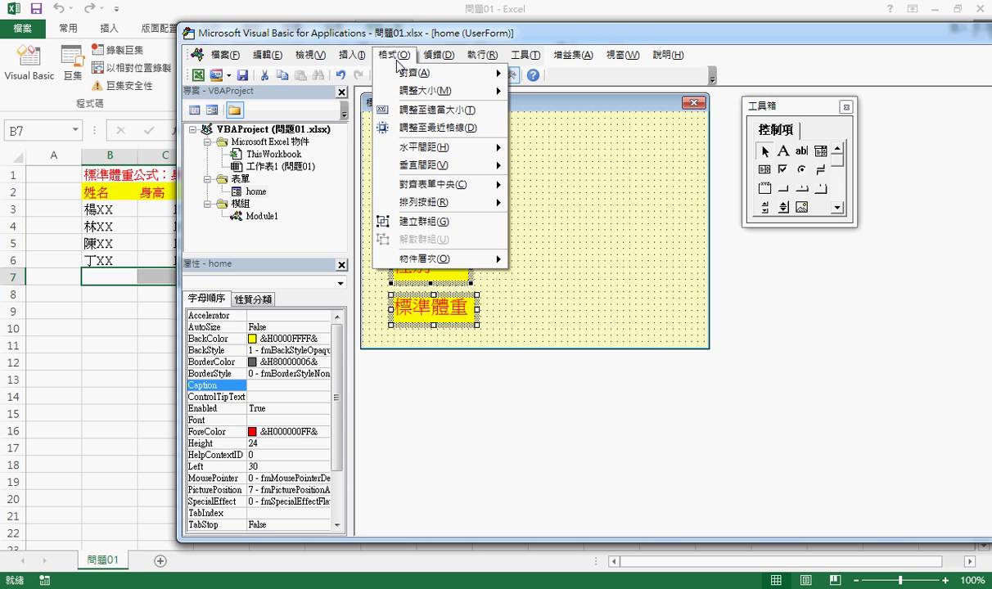
mouse_move(405, 93)
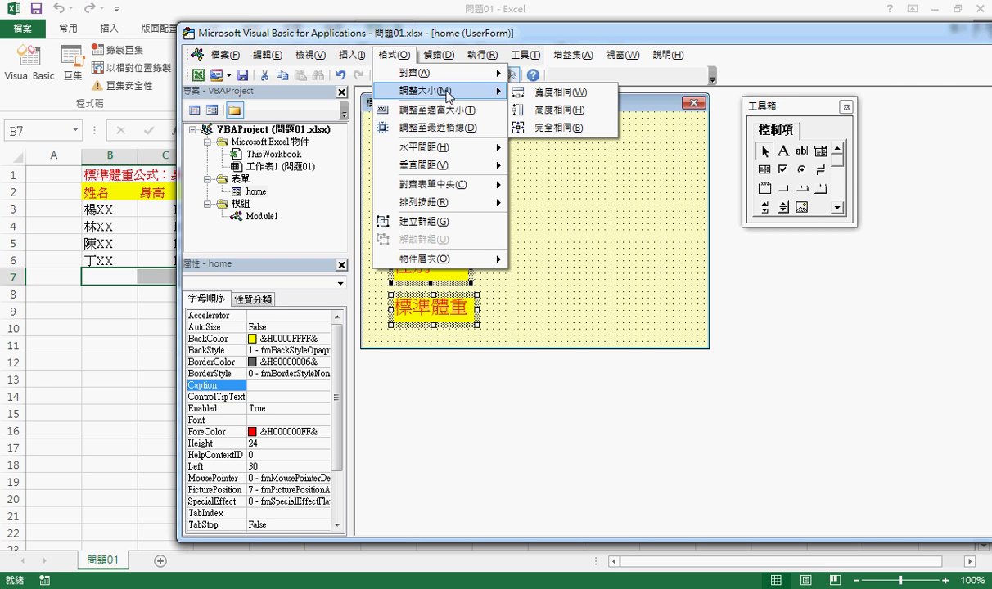
click(556, 129)
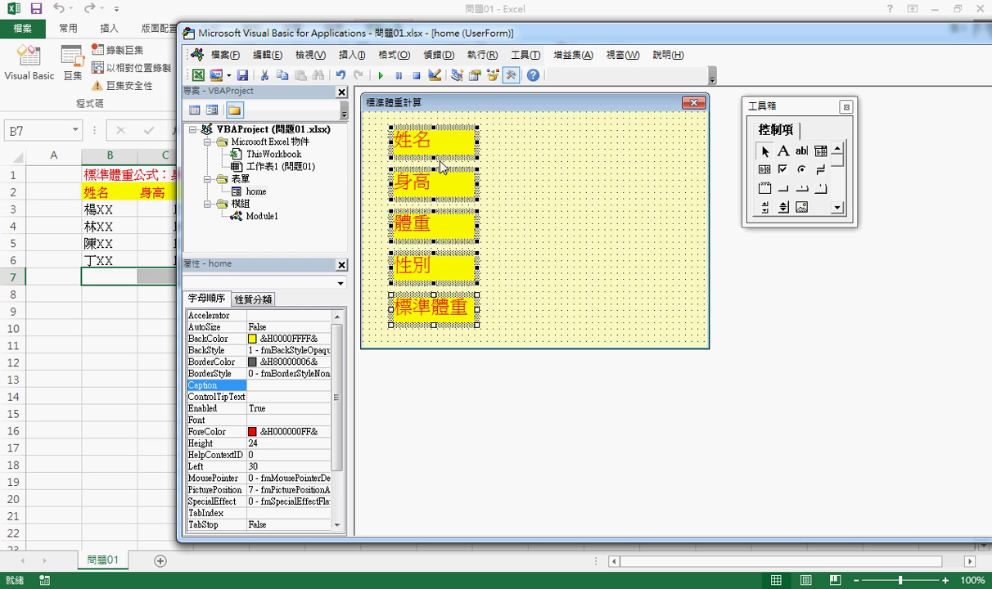
click(394, 55)
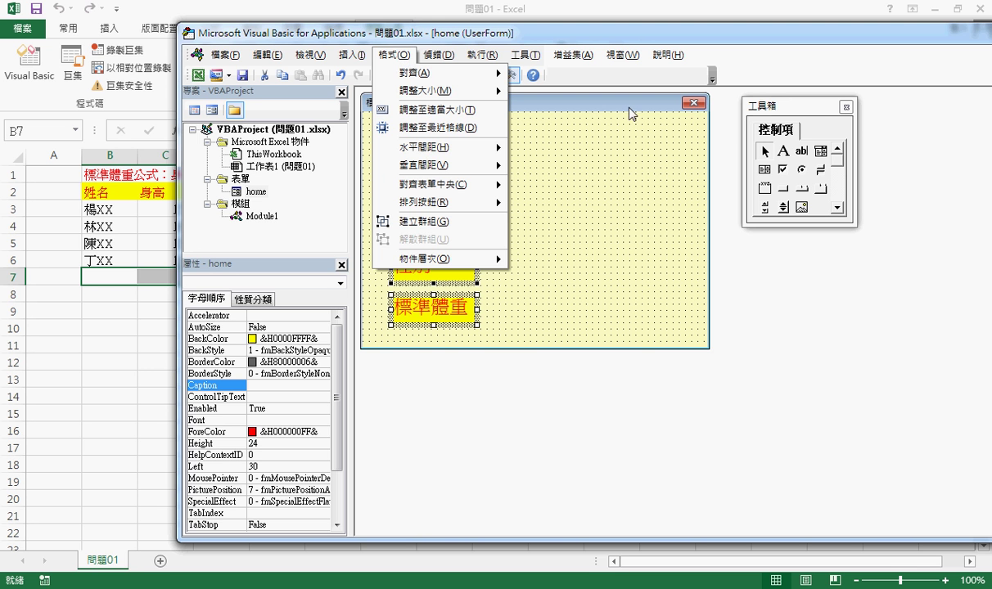
click(782, 107)
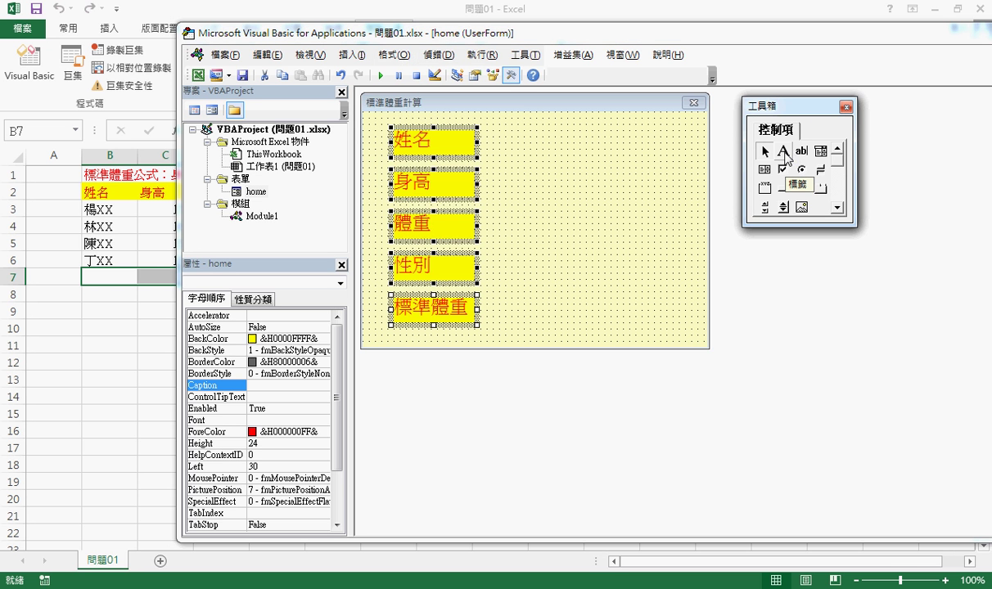
- Draw a text box right of 姓名 and copy it beside 身高 and 體重
click(802, 151)
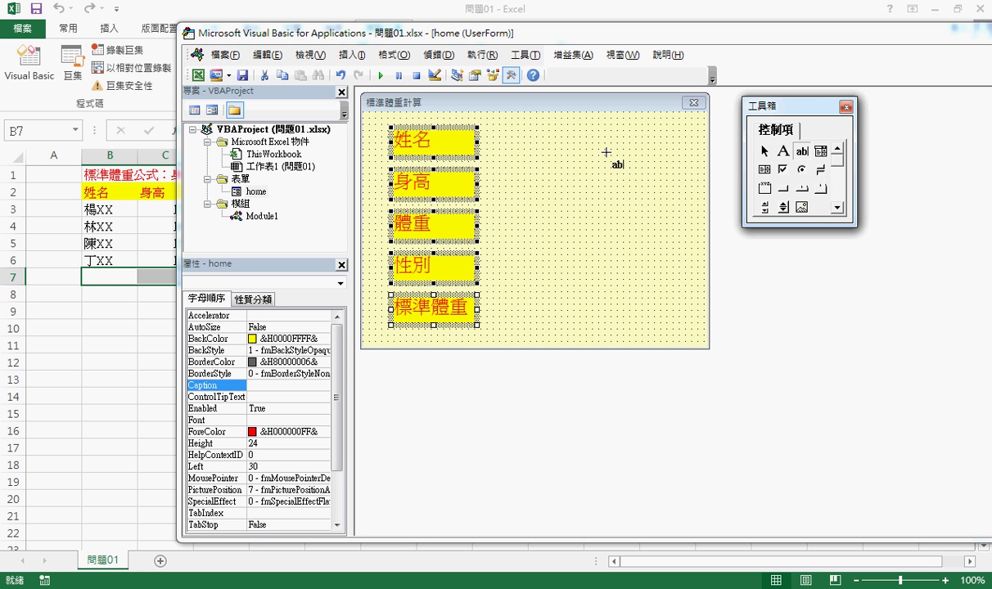
mouse_move(493, 130)
mouse_down()
mouse_move(564, 160)
mouse_move(625, 163)
mouse_up()
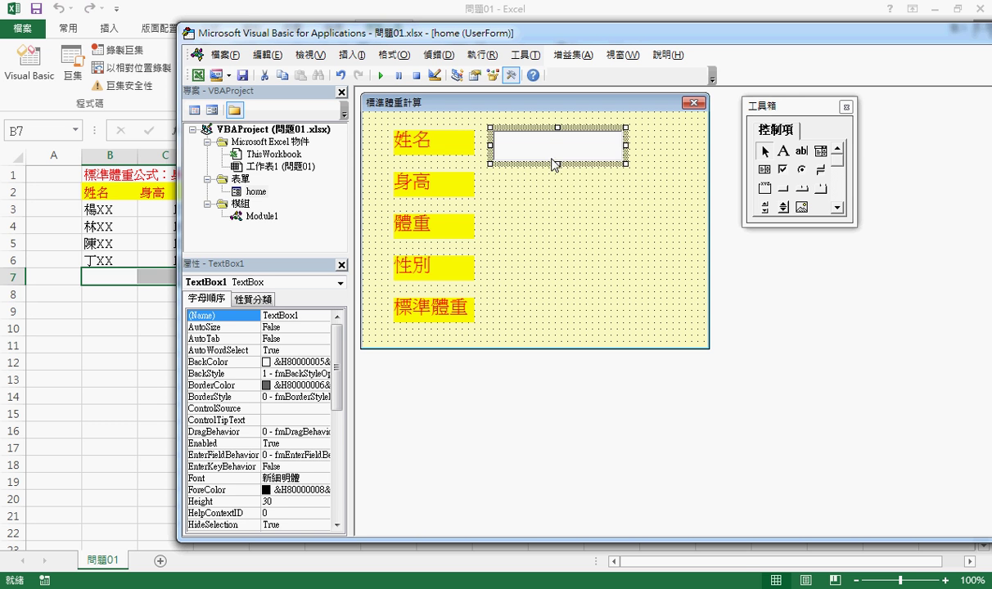
drag(553, 154, 560, 238)
- Align the 身高 label and its text box by their tops
click(663, 237)
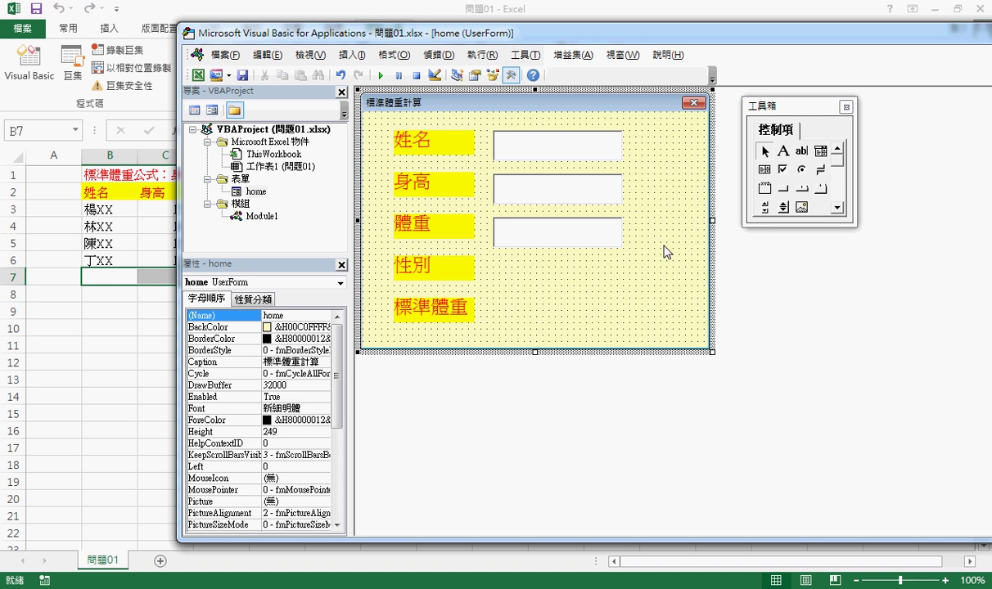
click(538, 145)
click(538, 190)
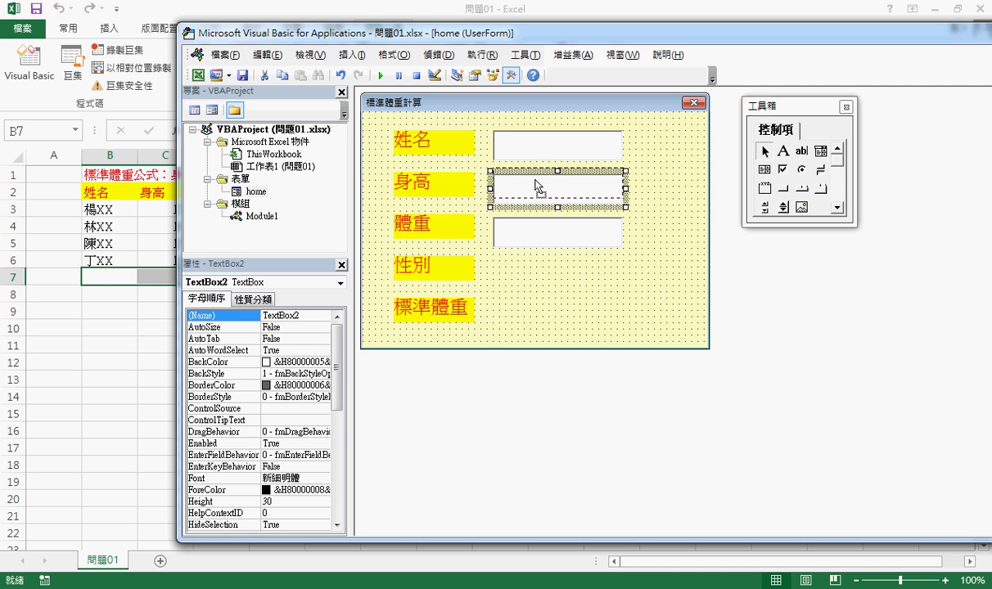
drag(538, 190, 538, 184)
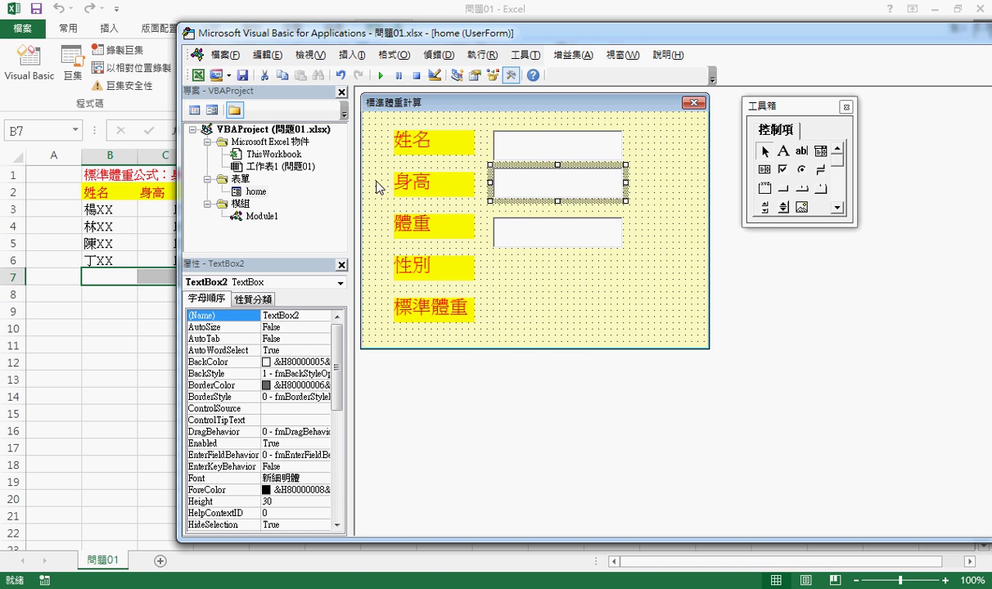
drag(382, 176, 520, 192)
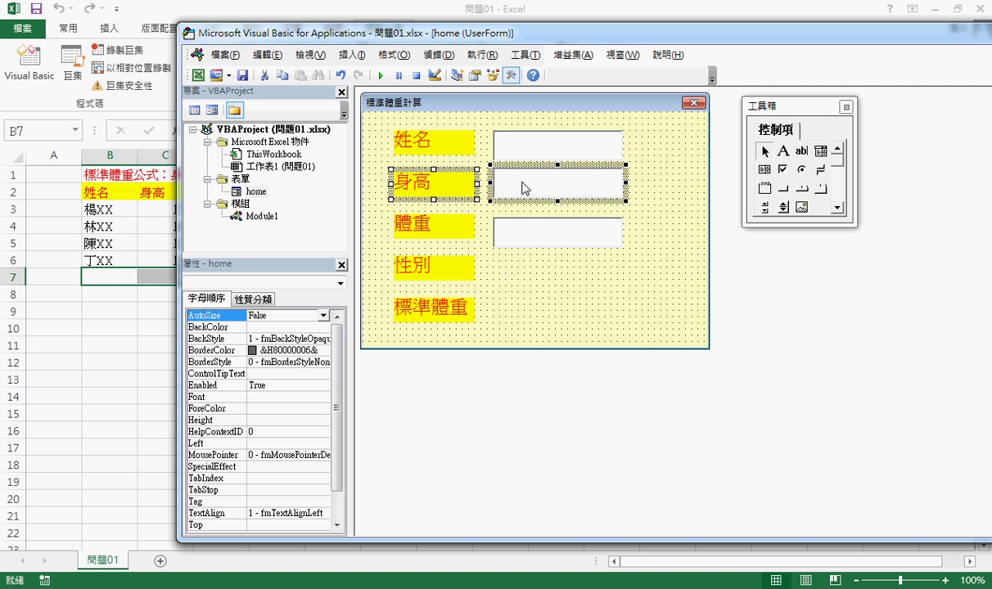
click(384, 57)
mouse_move(450, 73)
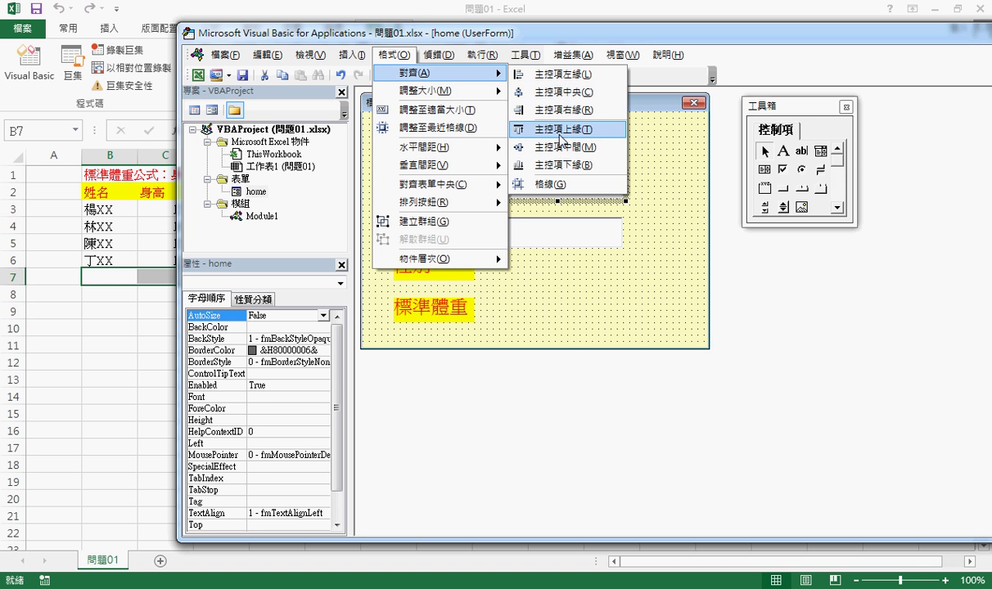
click(530, 130)
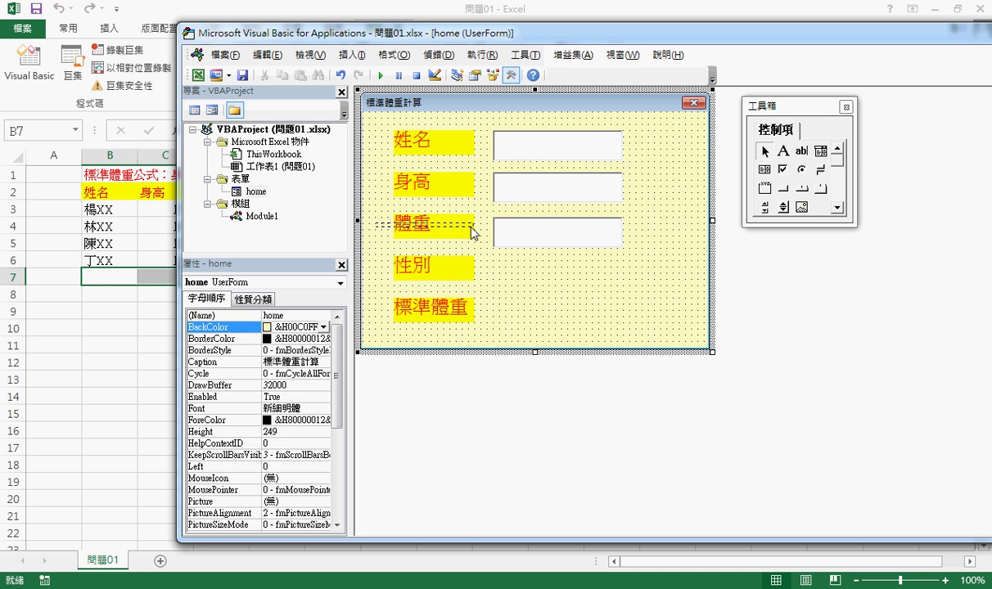
- Align the 體重 label and its text box by their tops
drag(385, 219, 578, 227)
click(394, 55)
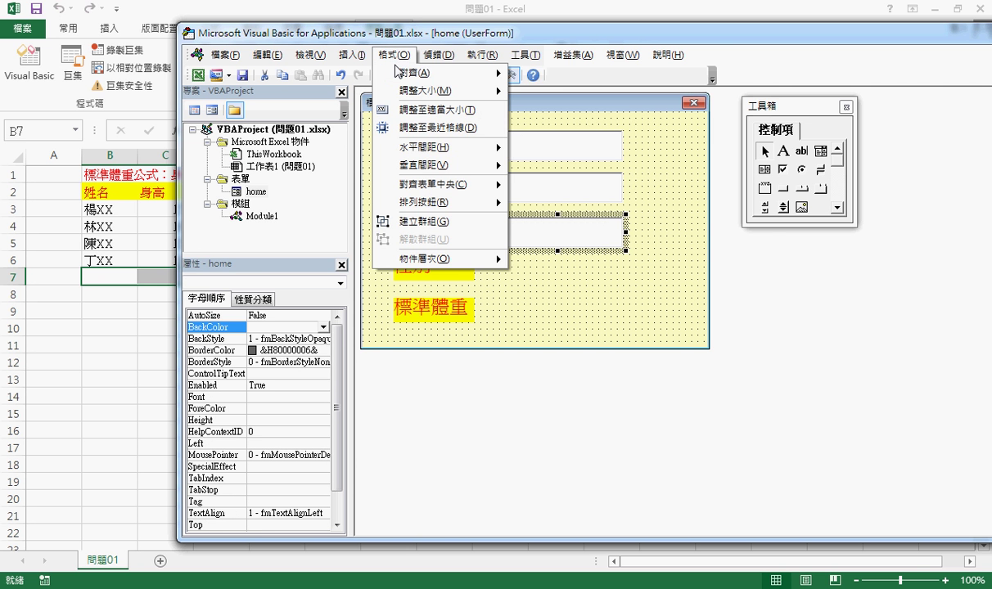
mouse_move(455, 72)
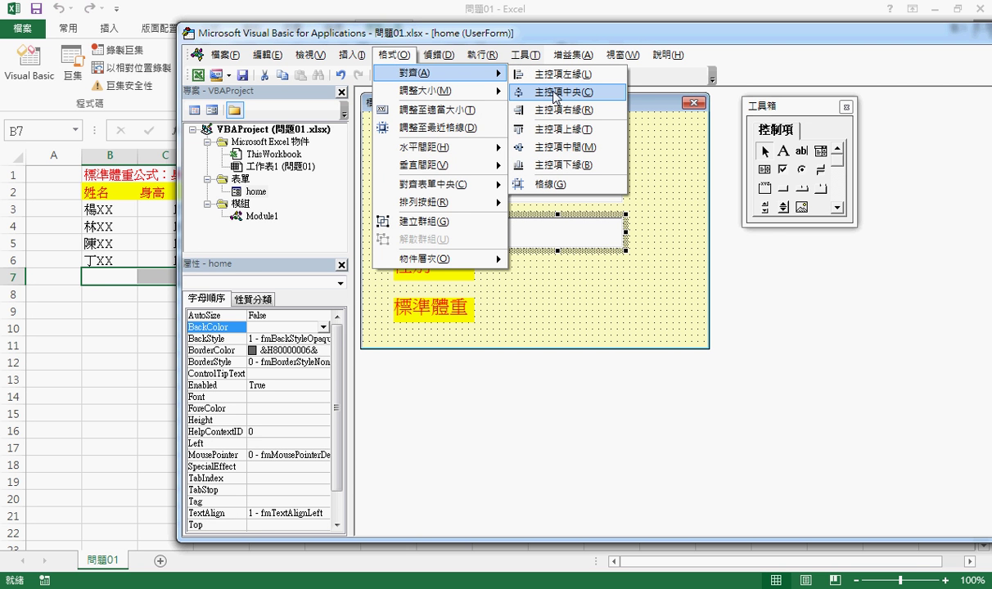
click(525, 124)
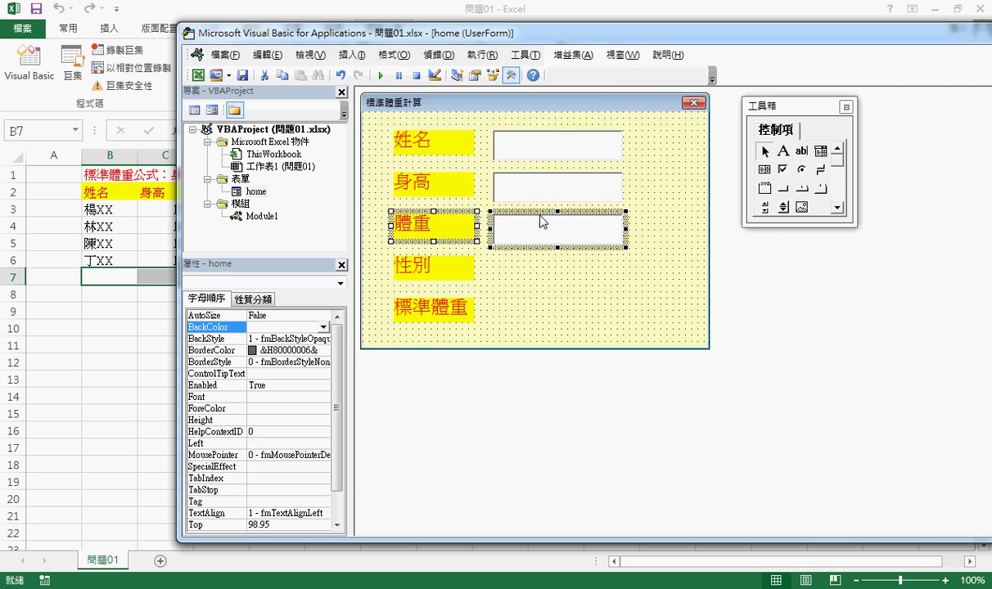
click(634, 229)
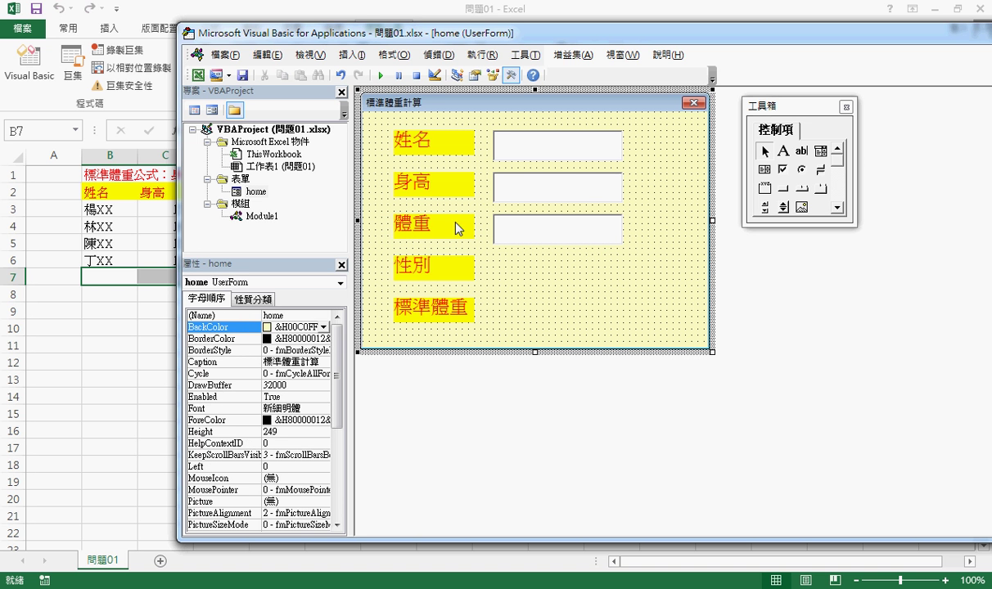
- Draw a combo box beside the 性別 label
click(618, 182)
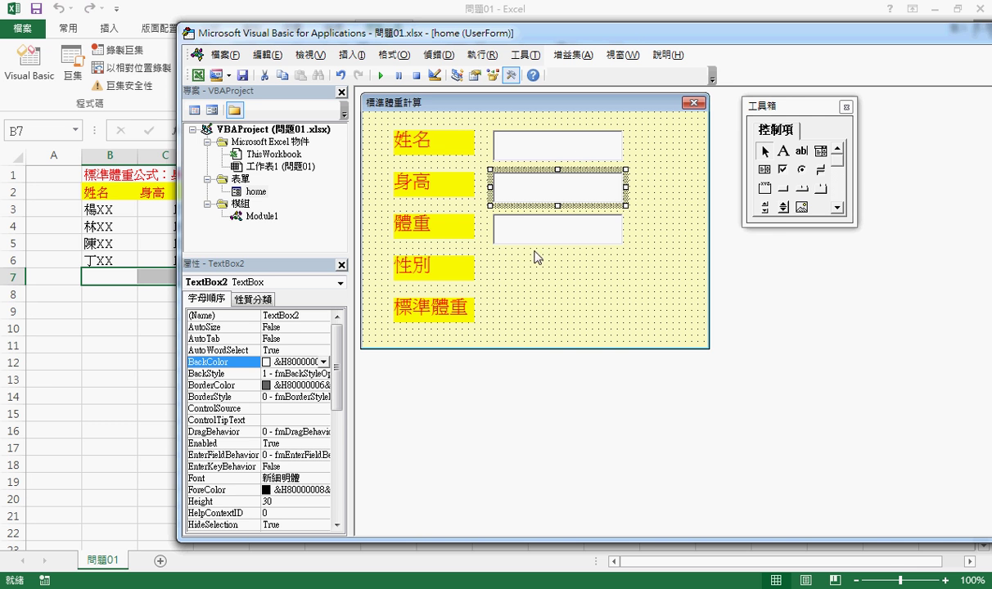
click(822, 153)
drag(494, 254, 607, 284)
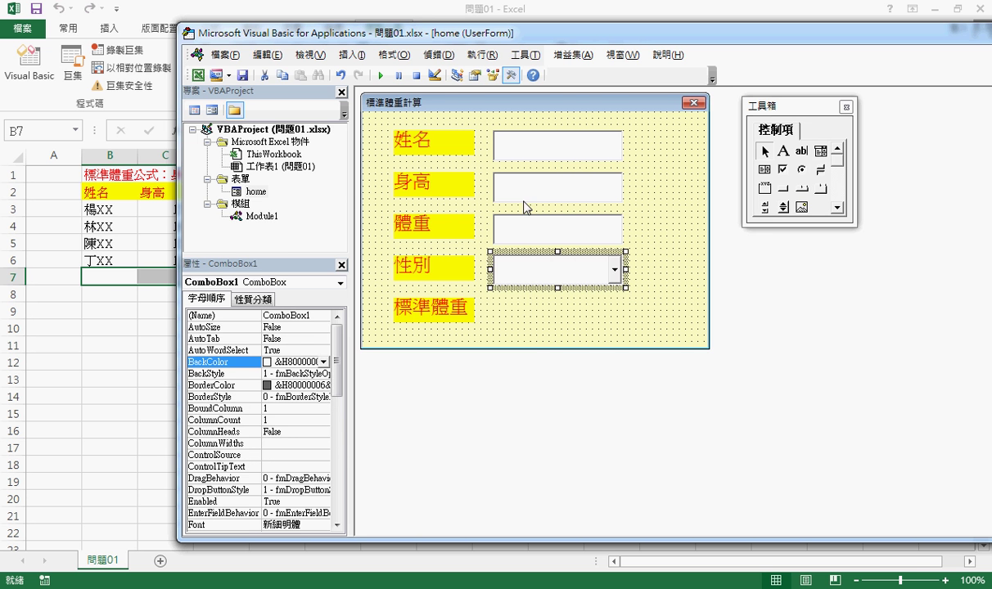
click(667, 260)
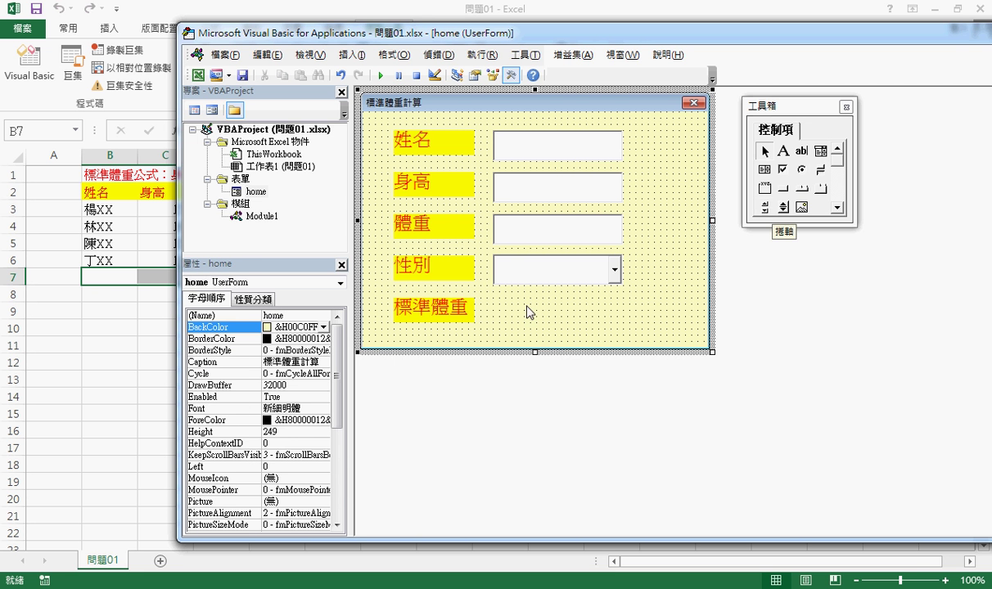
- Draw a light grey result label beside 標準體重 and trim its width
click(443, 315)
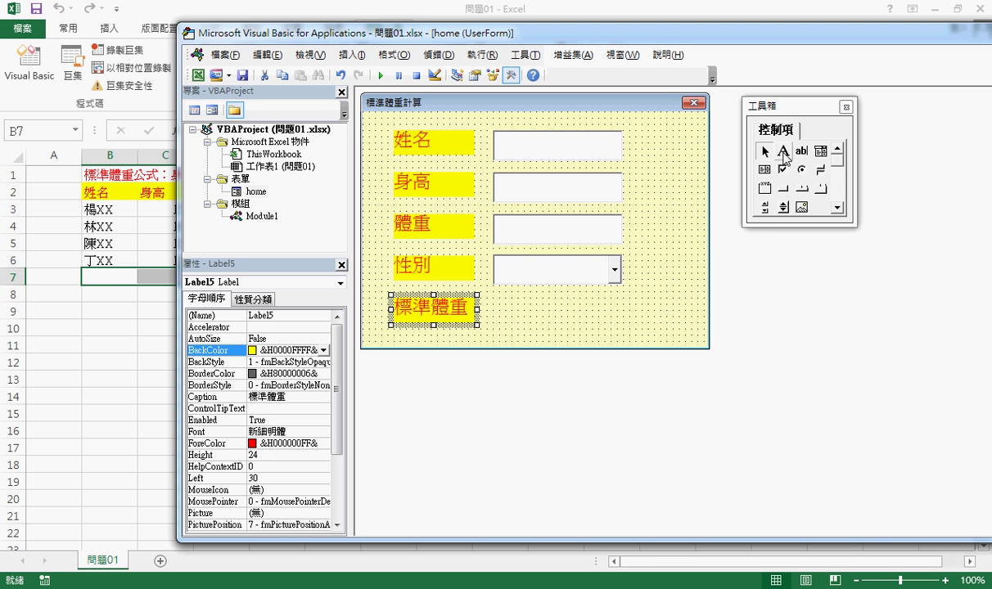
click(783, 151)
drag(494, 299, 631, 324)
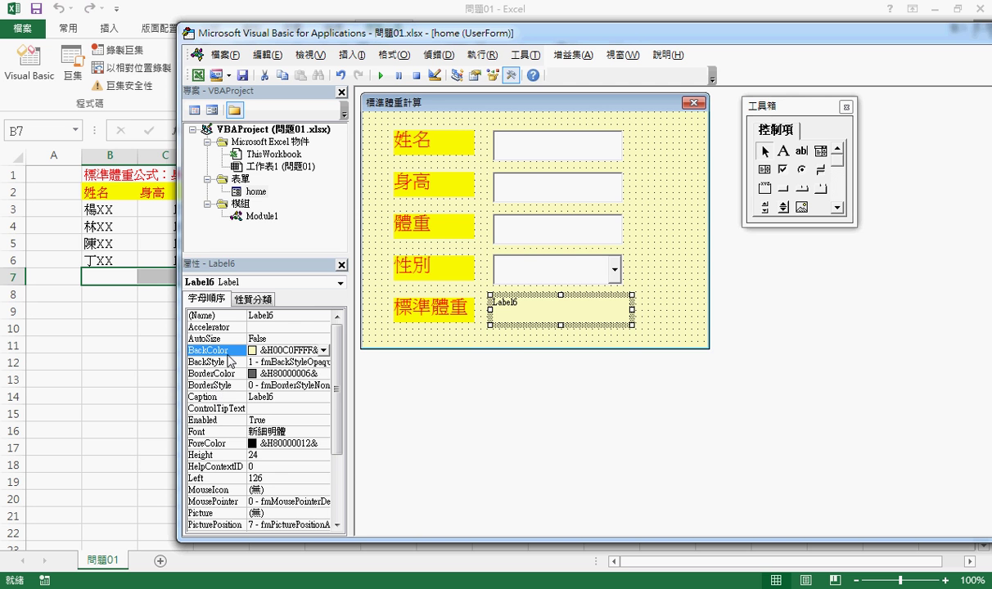
click(324, 351)
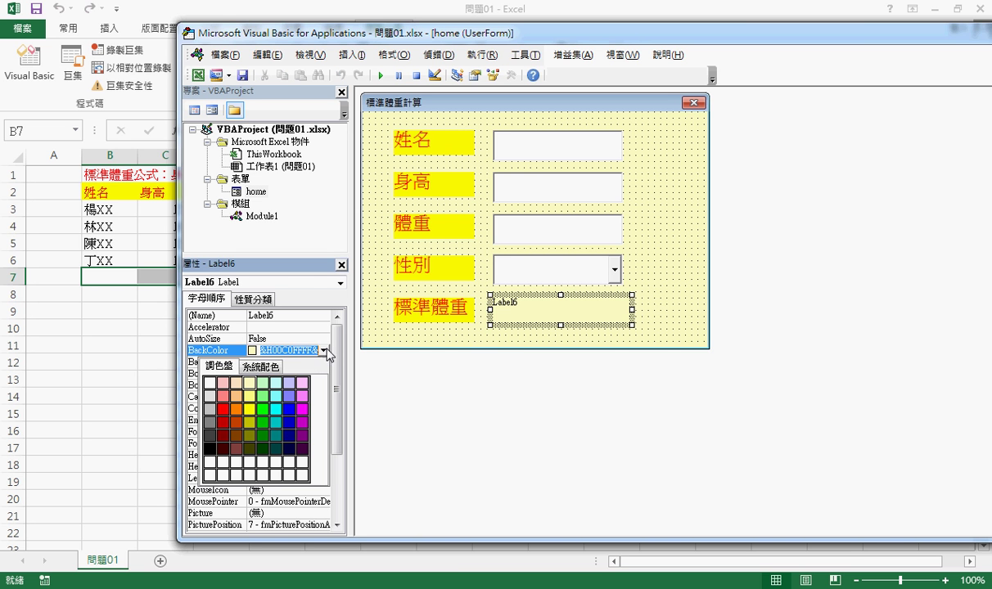
click(211, 396)
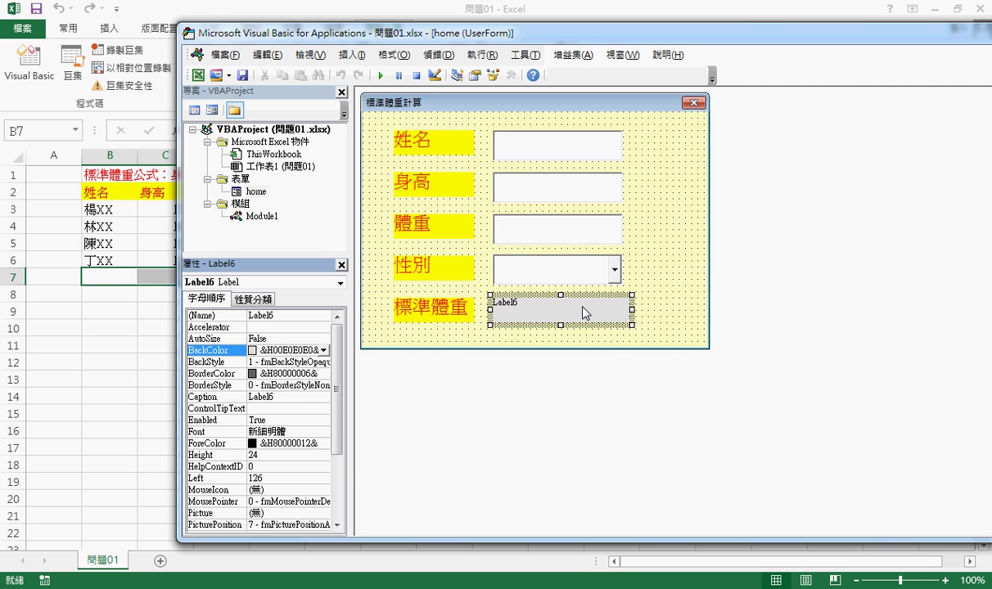
click(626, 309)
drag(626, 310, 620, 309)
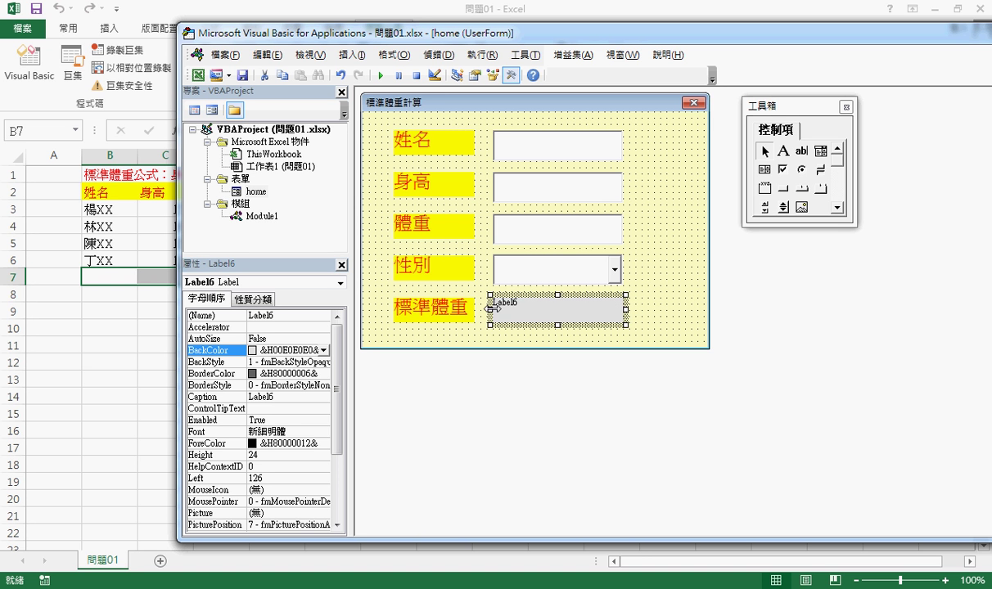
drag(490, 310, 495, 310)
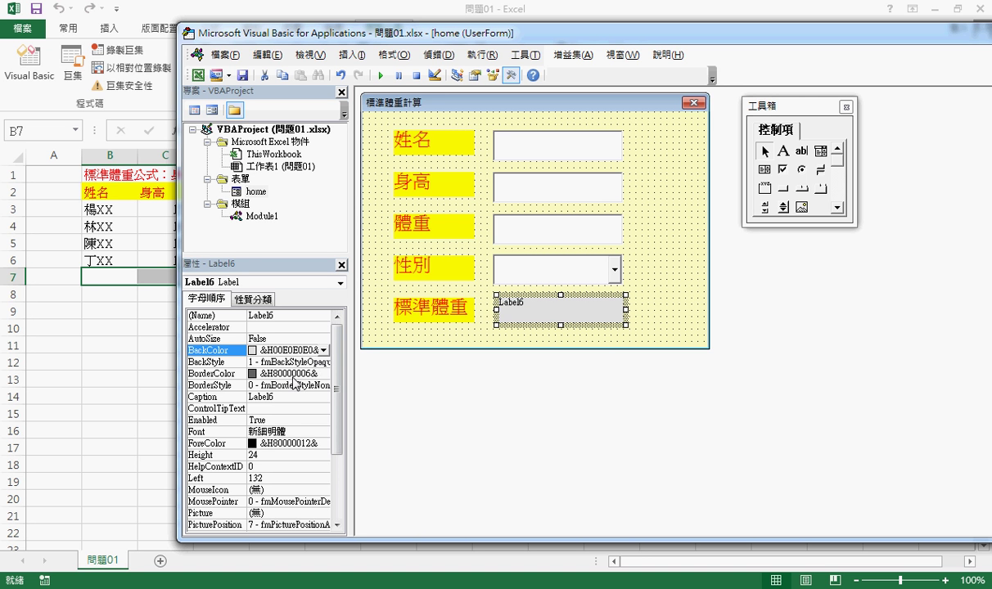
- Clear the Label6 caption so the result box is blank
click(203, 397)
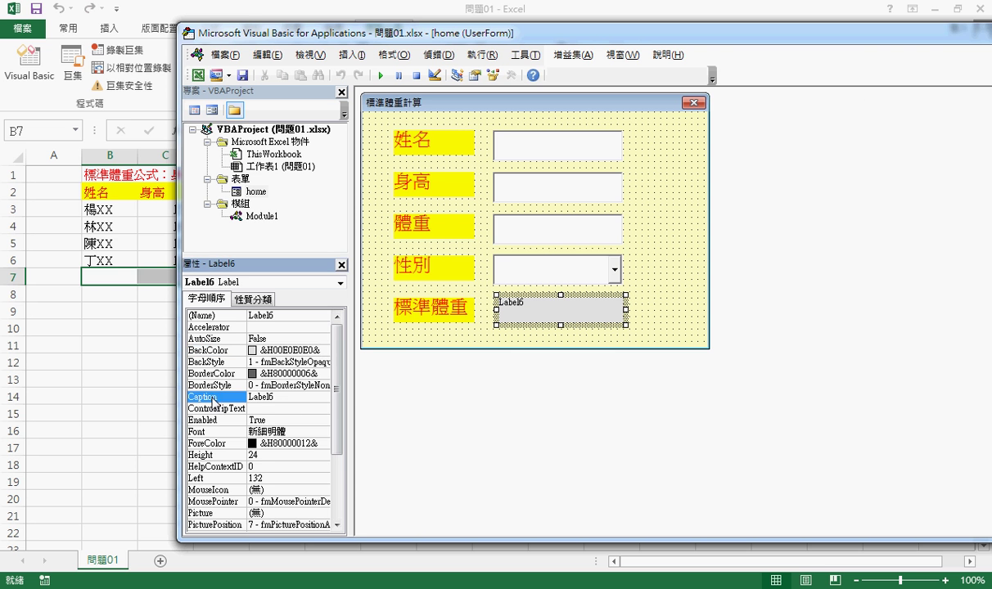
double_click(270, 397)
key(BackSpace)
key(Return)
click(526, 290)
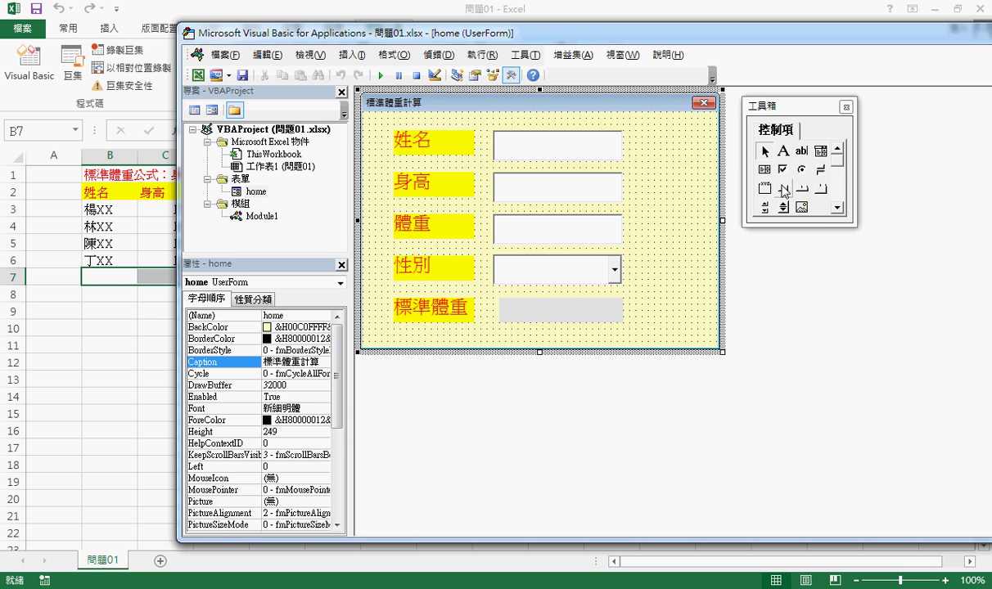
- Draw a command button at the form's top-right and give it a light green background
click(783, 190)
drag(634, 127, 711, 165)
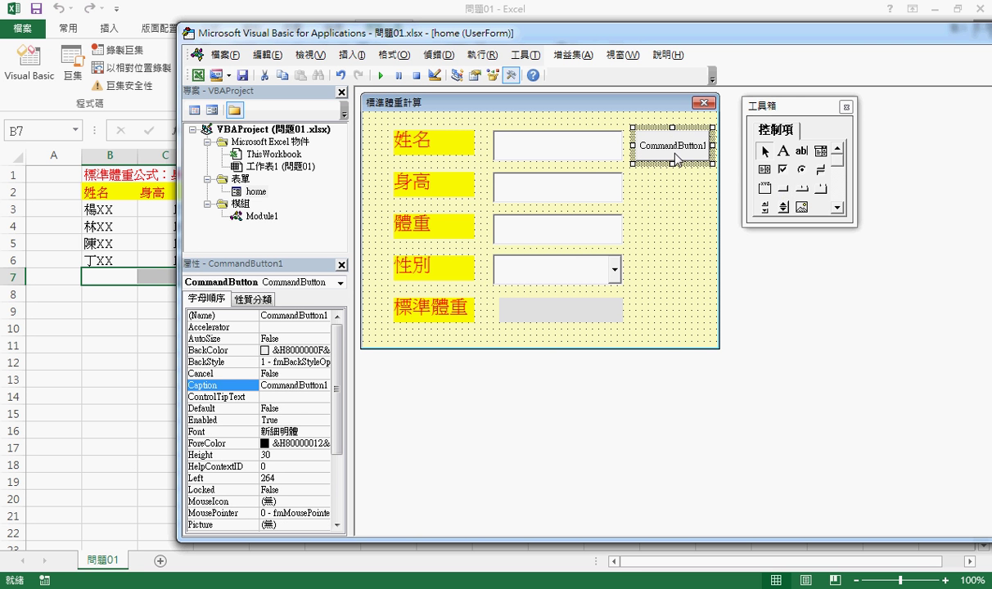
click(207, 349)
key(alt+Tab)
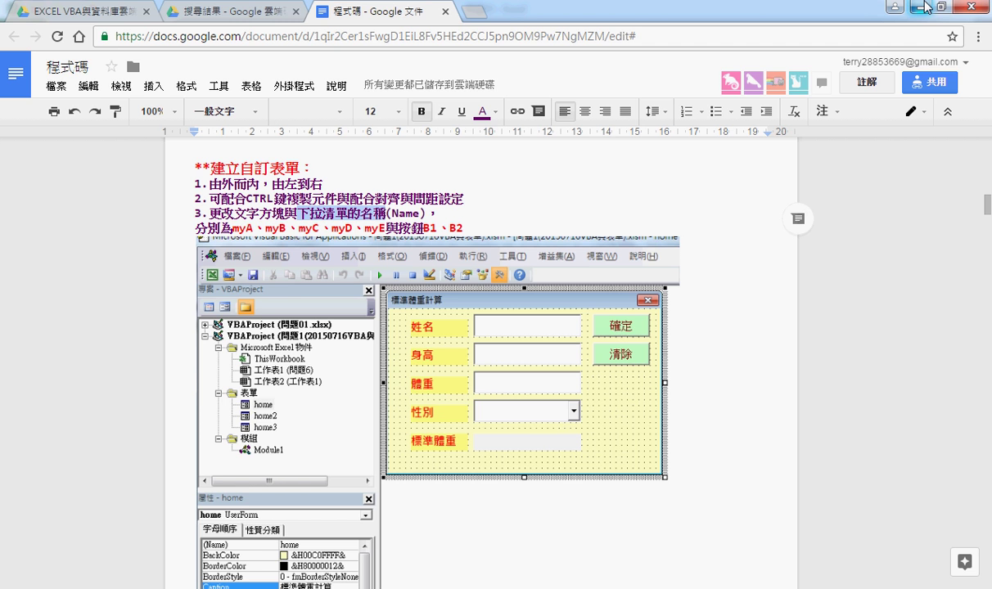
key(alt+Tab)
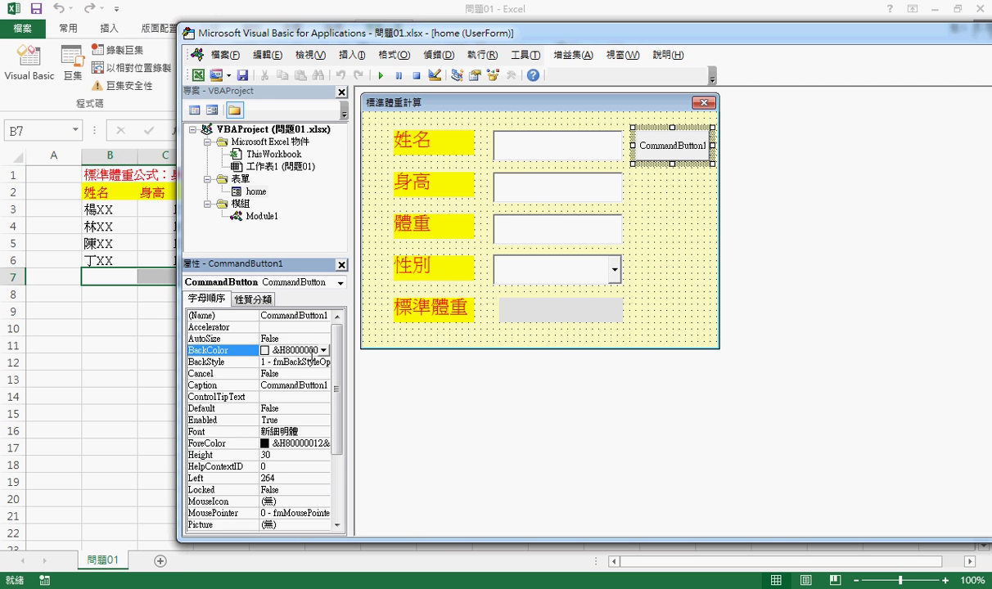
click(324, 350)
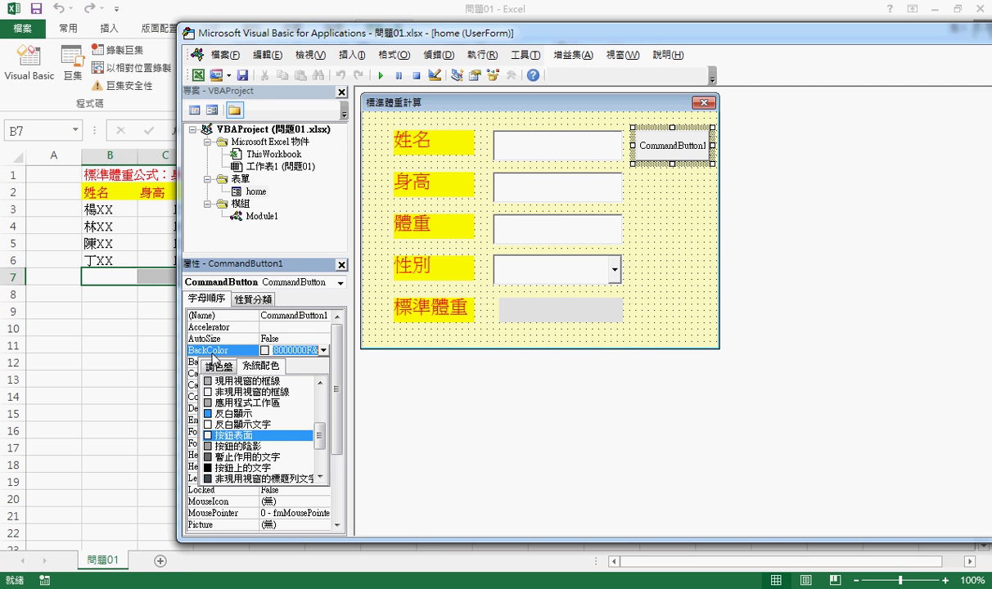
click(219, 368)
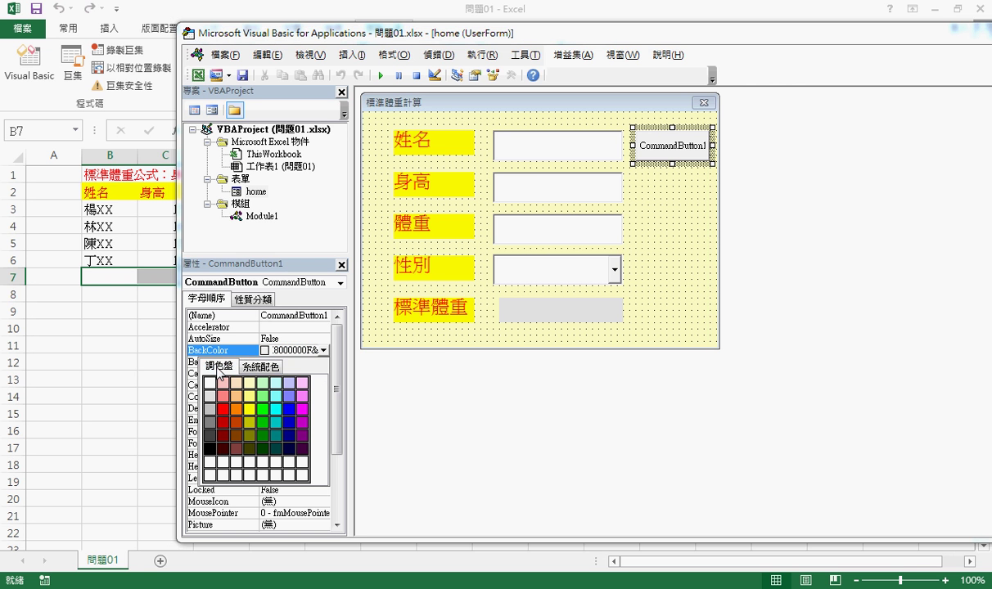
click(263, 383)
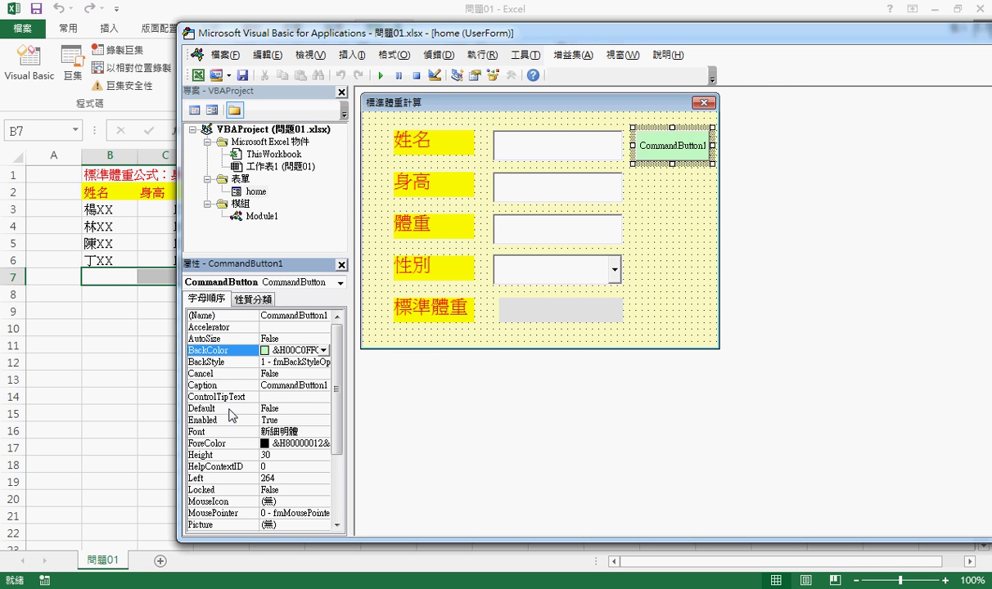
- Set the button's text colour (ForeColor) to red from the palette
click(205, 443)
click(324, 443)
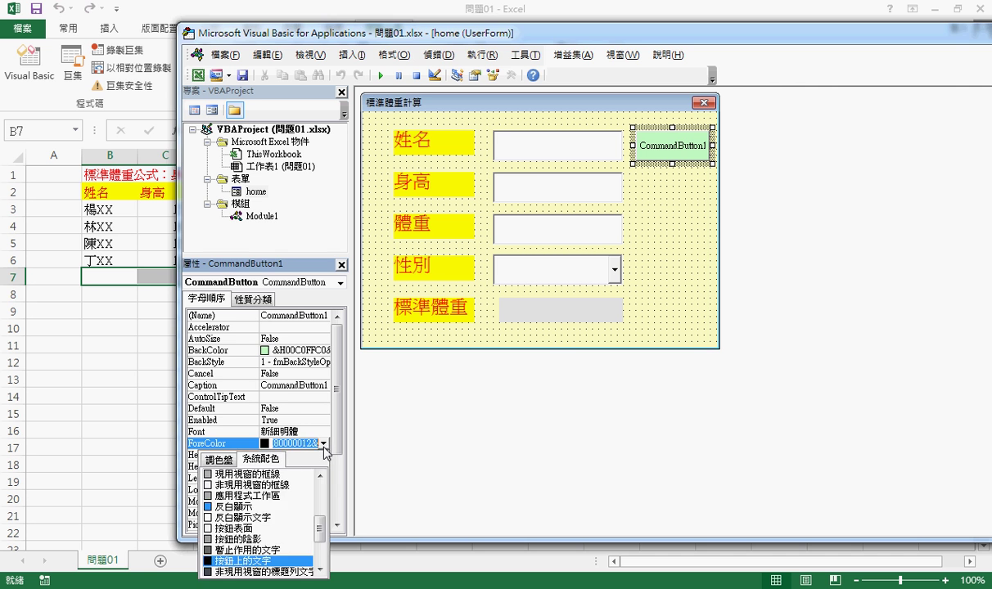
click(214, 435)
click(222, 502)
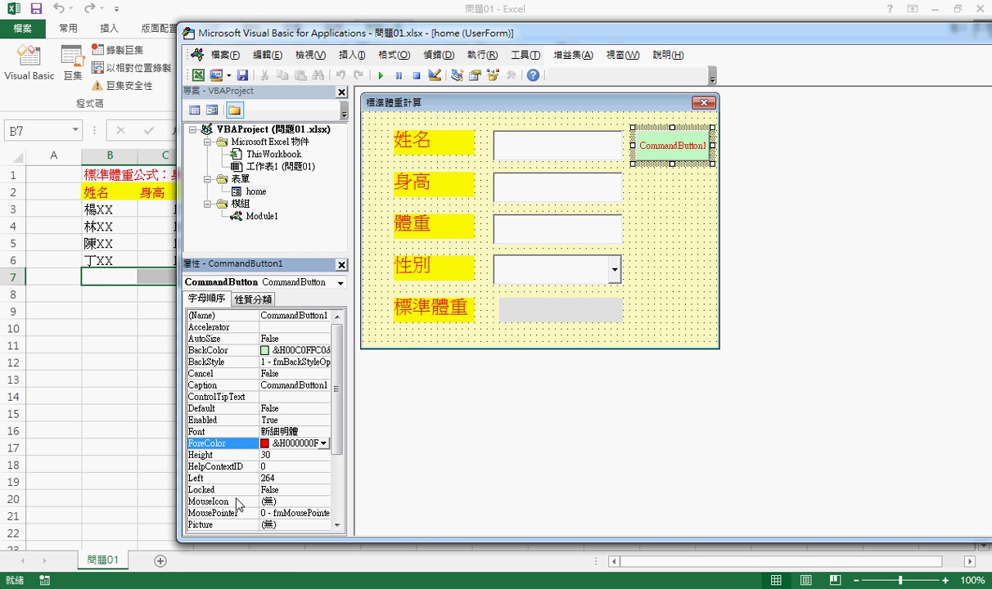
- Replace the CommandButton1 caption with 確定
click(208, 385)
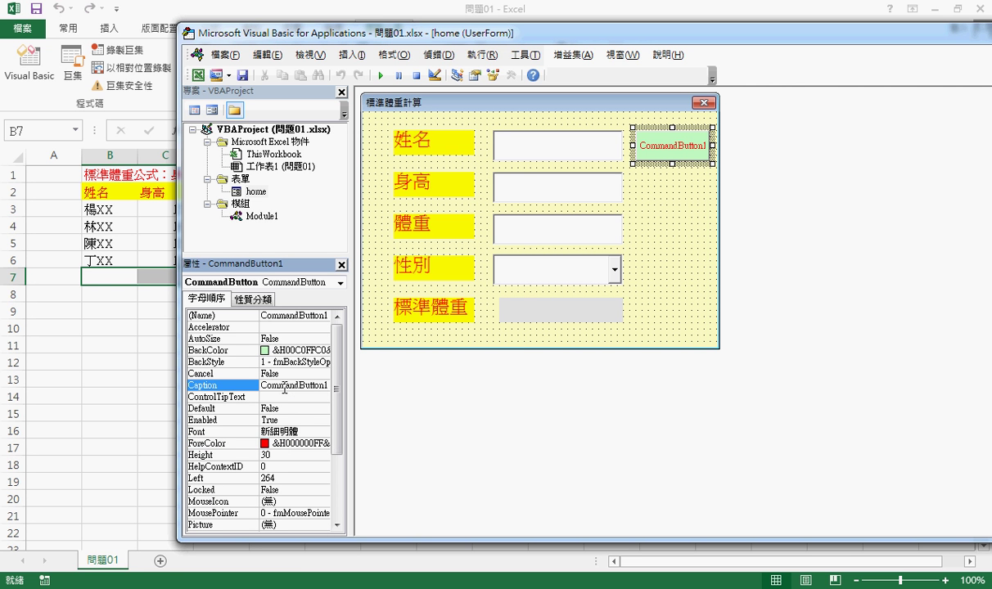
double_click(274, 384)
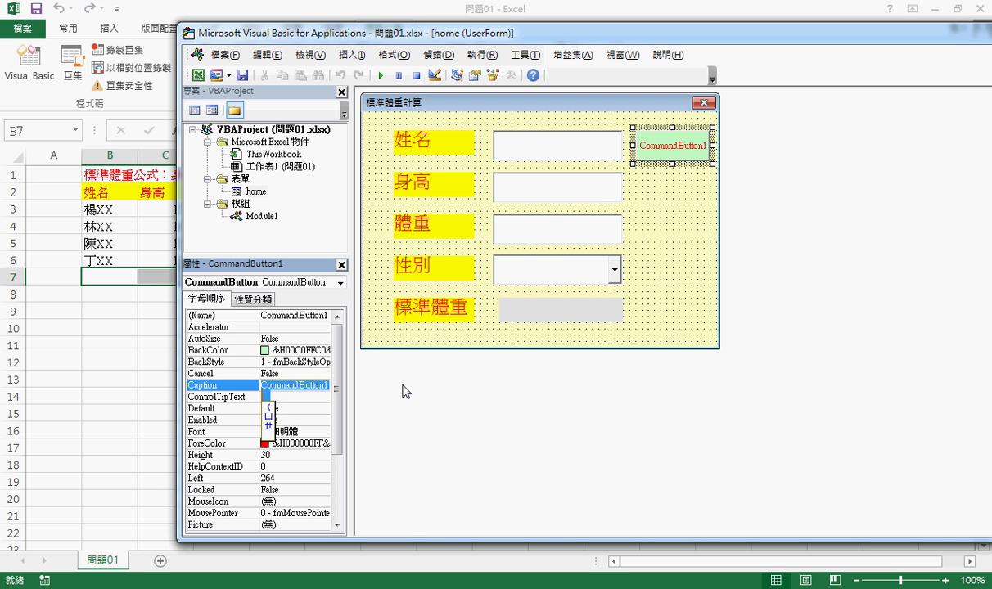
text(確定)
key(Return)
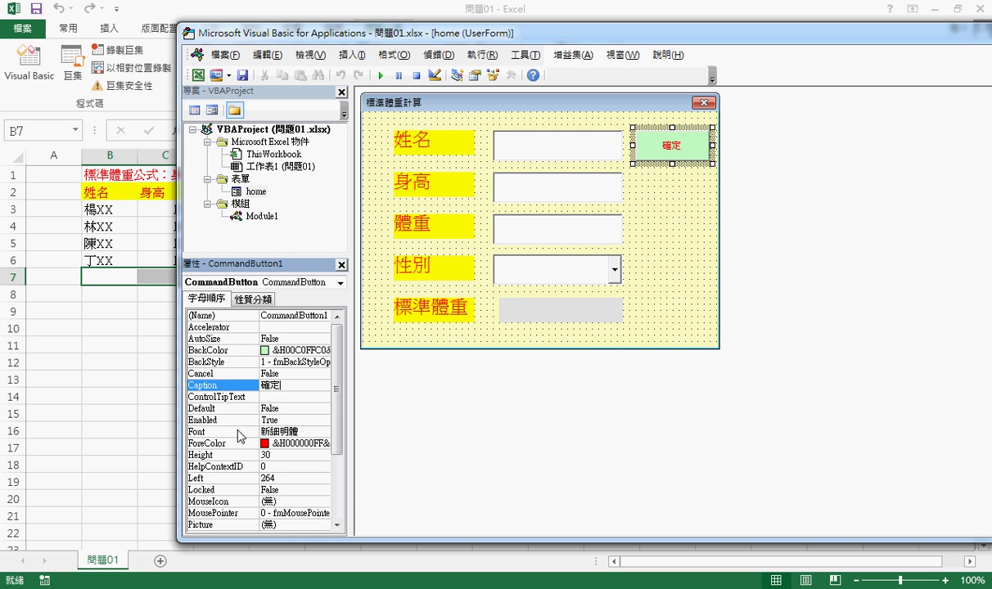
click(318, 431)
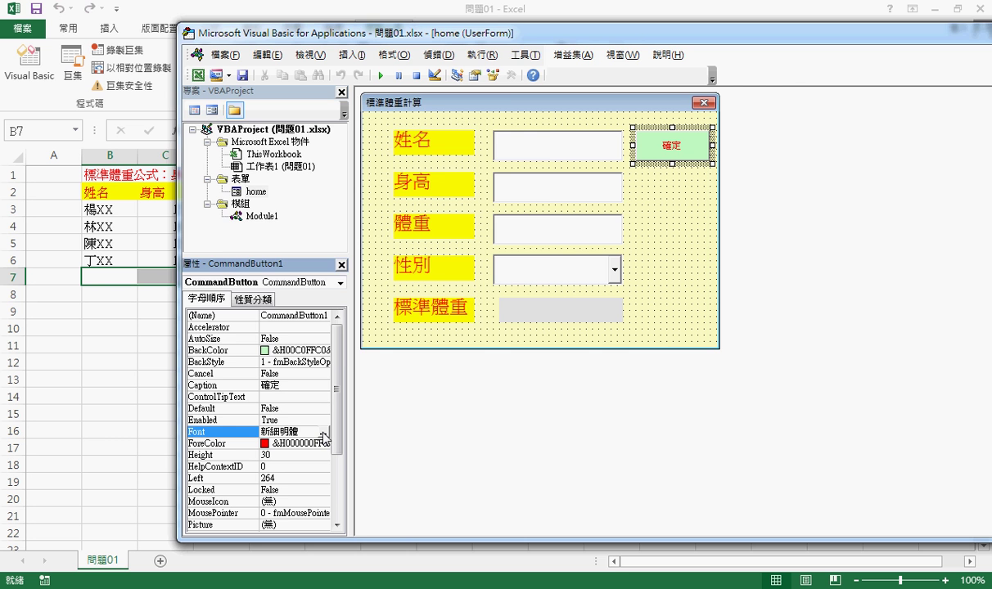
- Set the 確定 button's font size to 18
click(324, 435)
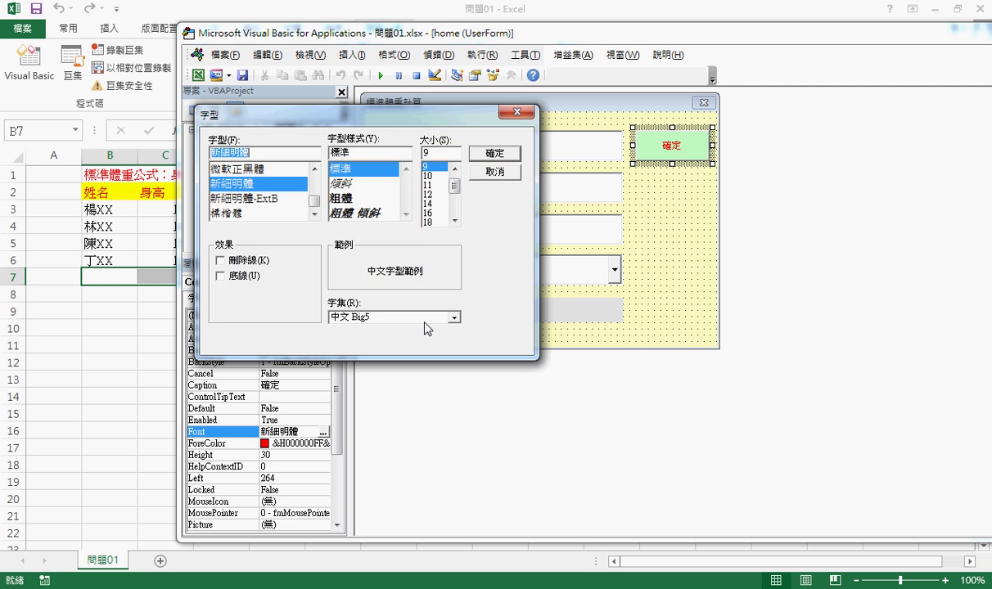
click(432, 222)
click(517, 155)
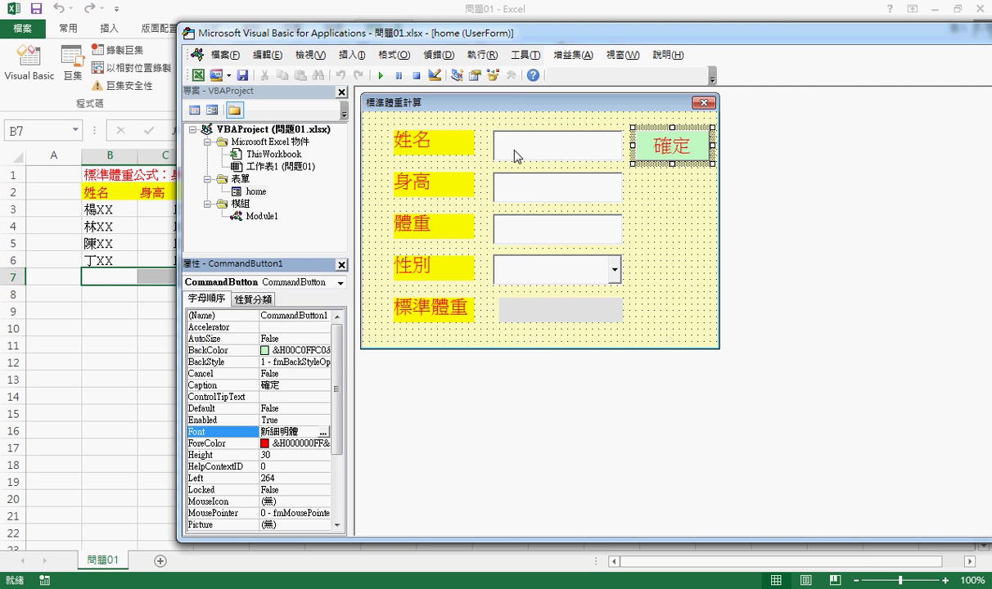
- Copy the 確定 button below itself and caption the copy 清除
drag(658, 152, 686, 189)
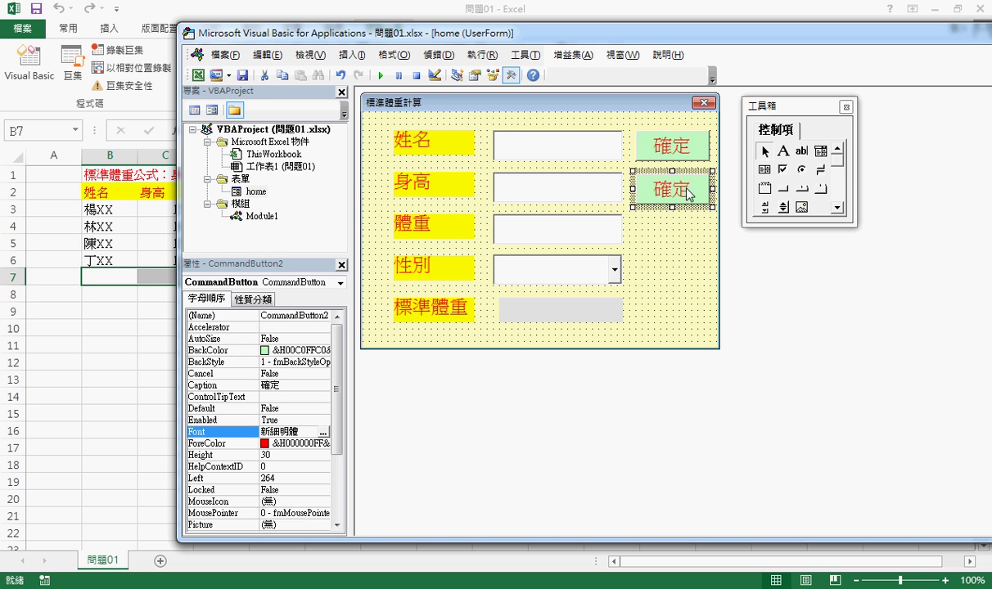
key(alt+Tab)
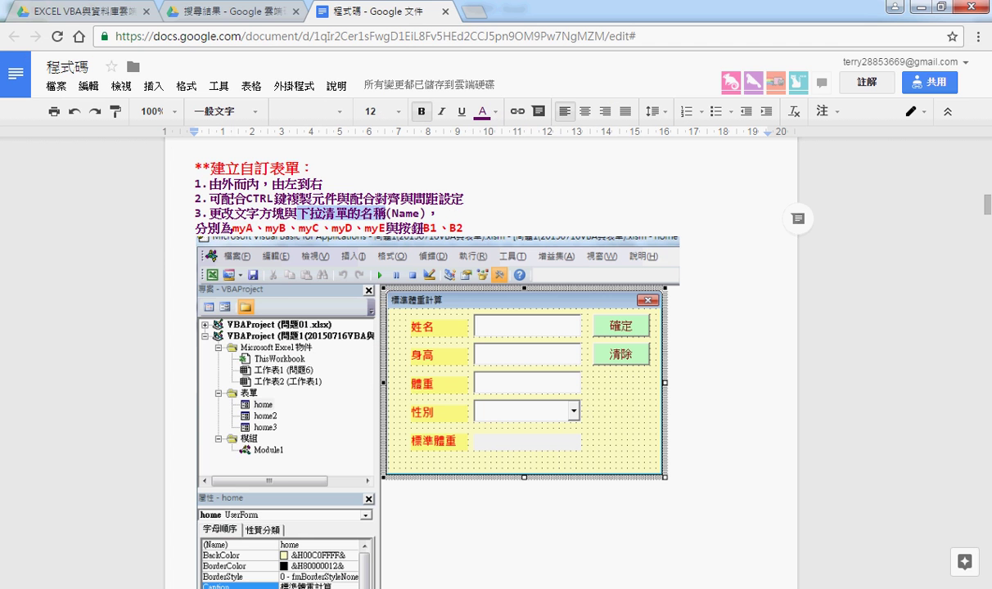
key(alt+Tab)
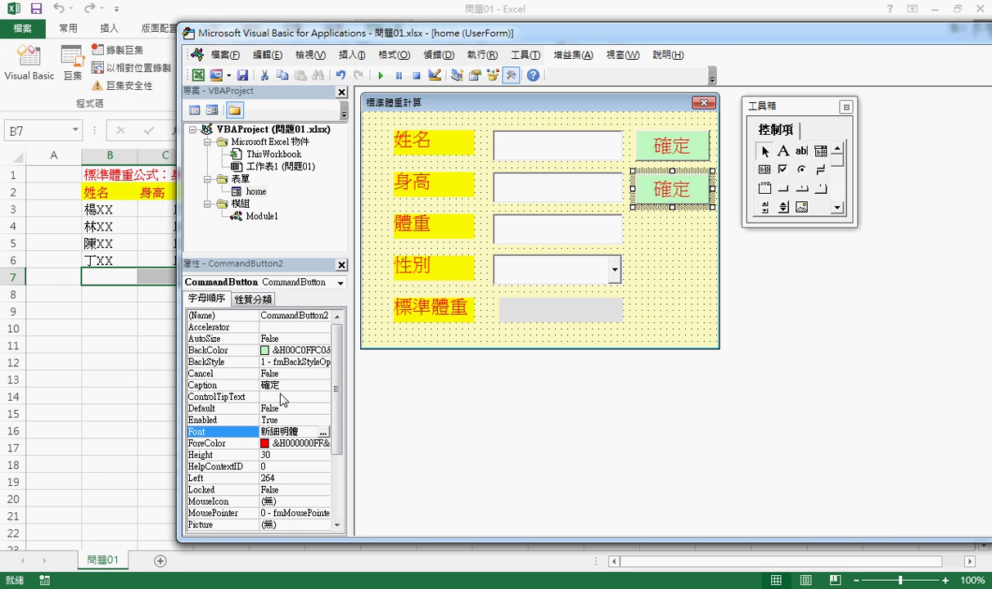
click(205, 384)
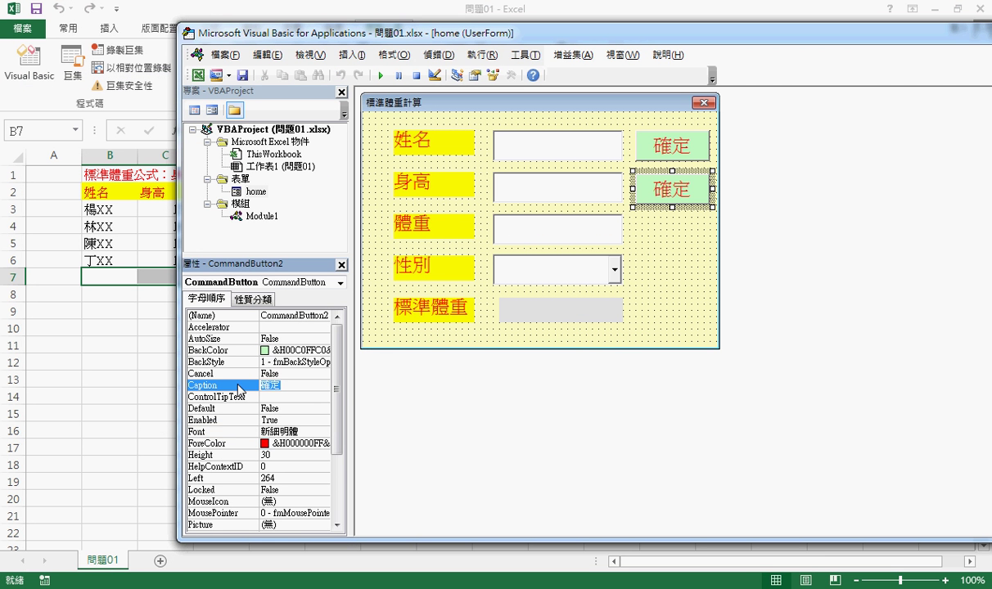
text(清除)
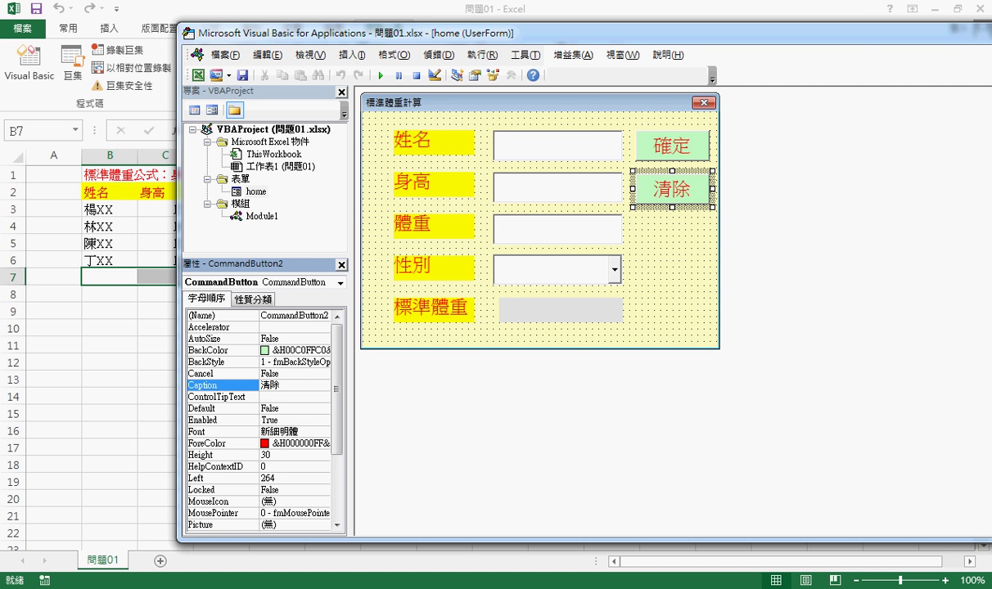
- Widen the 標準體重計算 form slightly, move the Toolbox aside, then test-run and close the form
click(658, 244)
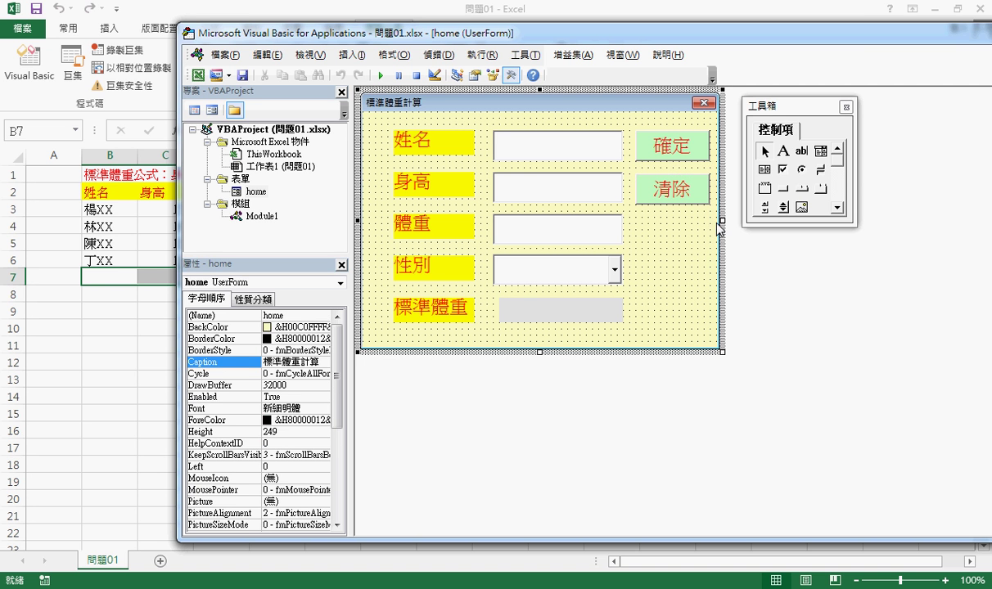
drag(720, 220, 745, 222)
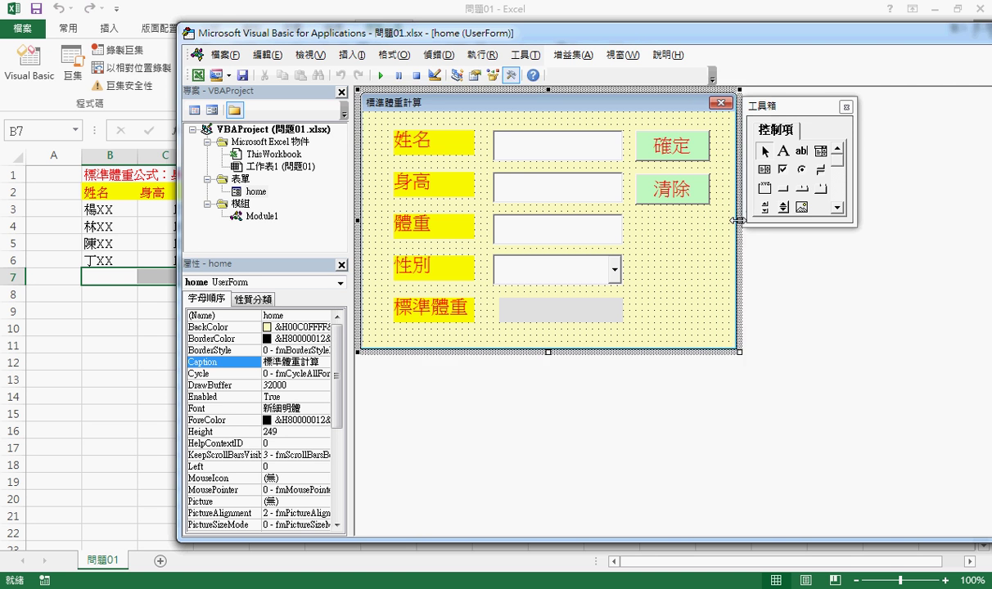
drag(826, 106, 872, 110)
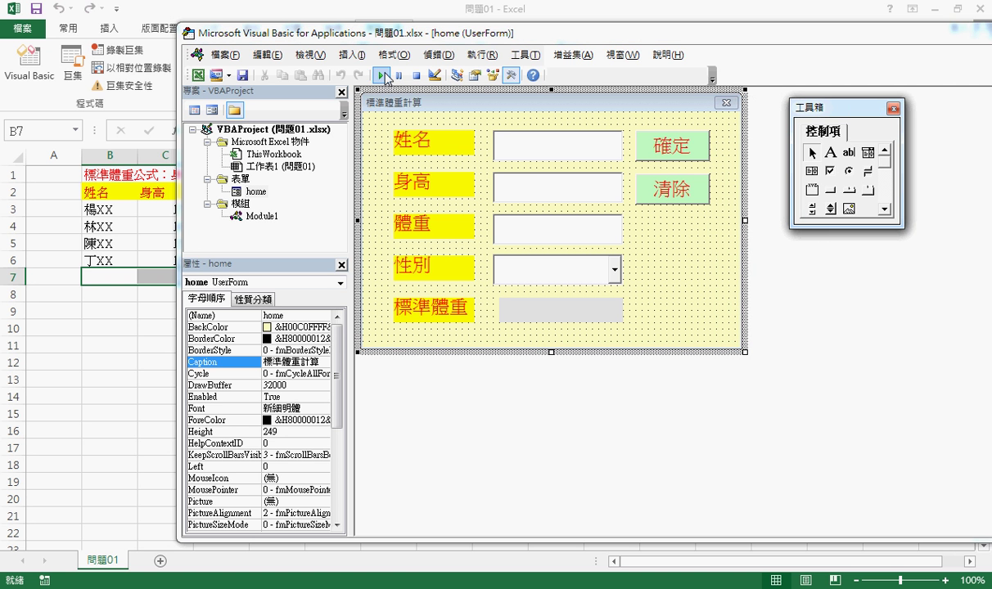
click(381, 76)
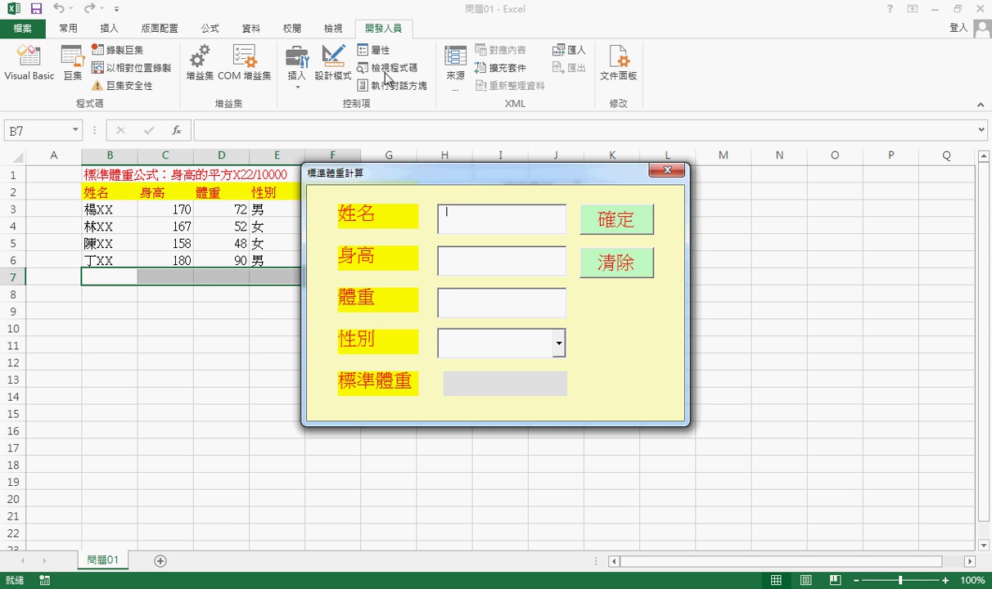
click(676, 173)
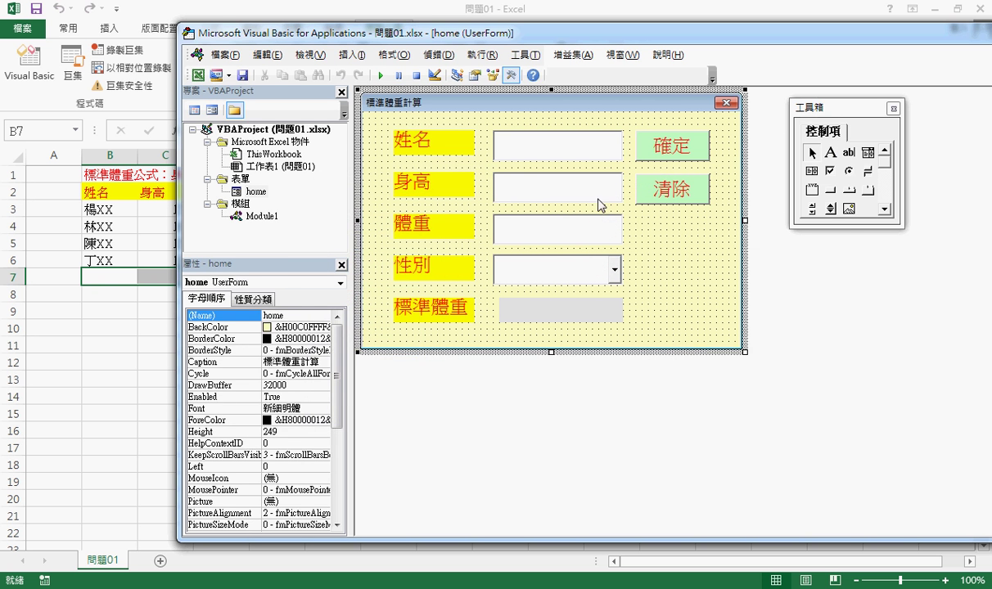
click(425, 150)
click(432, 192)
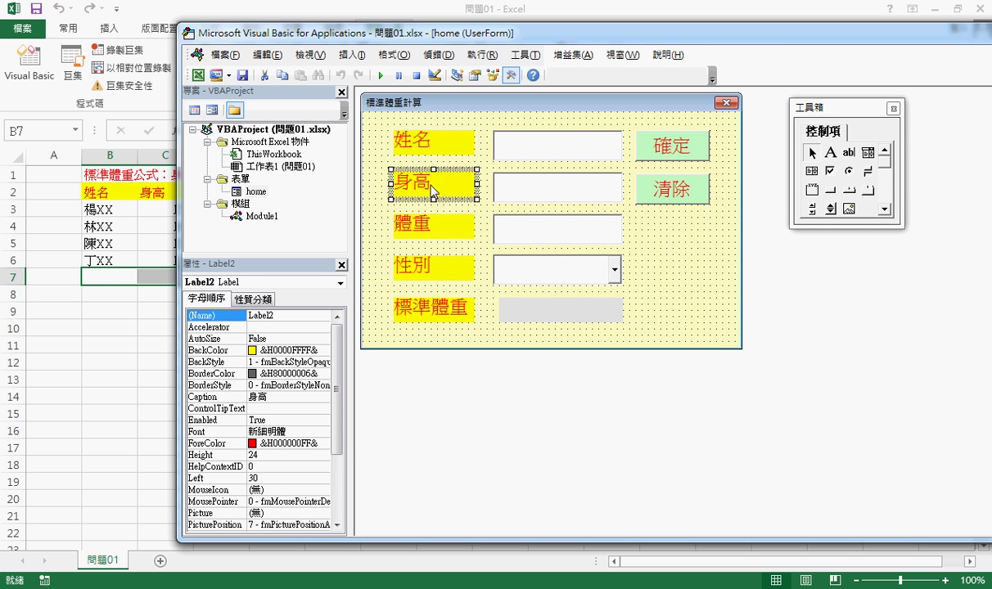
click(429, 229)
click(410, 256)
click(414, 298)
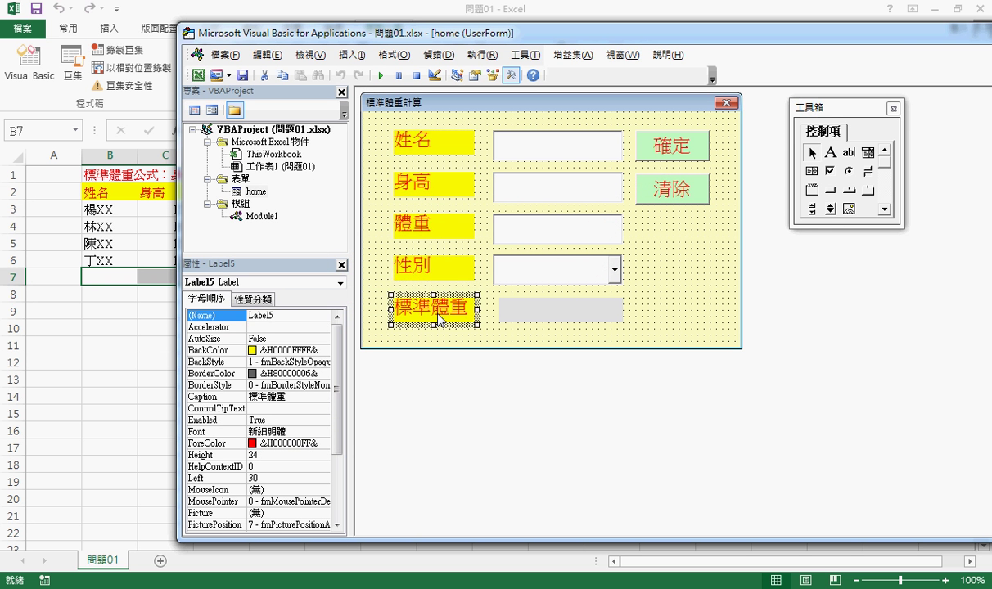
click(692, 273)
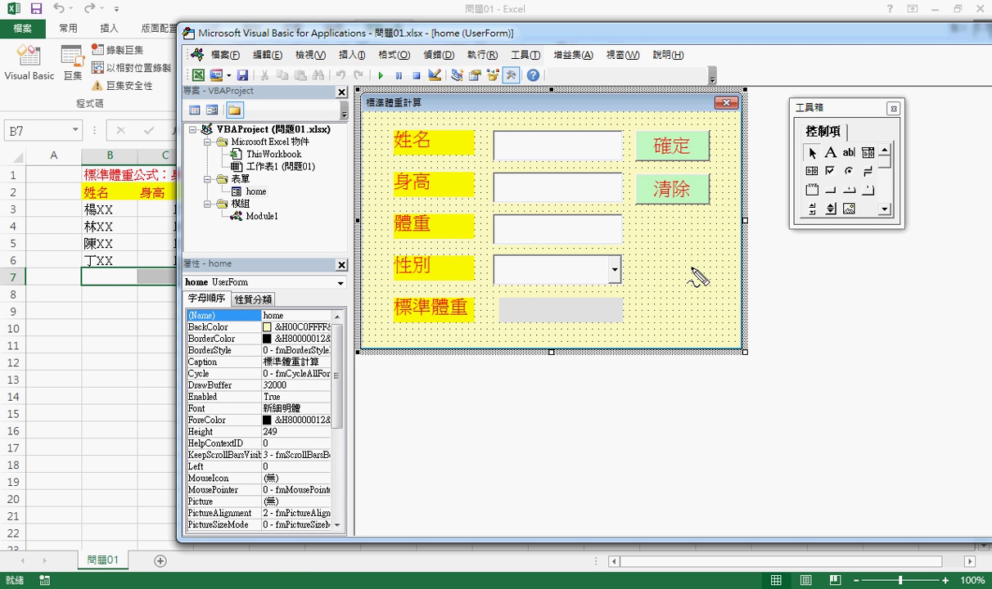
drag(843, 145, 828, 159)
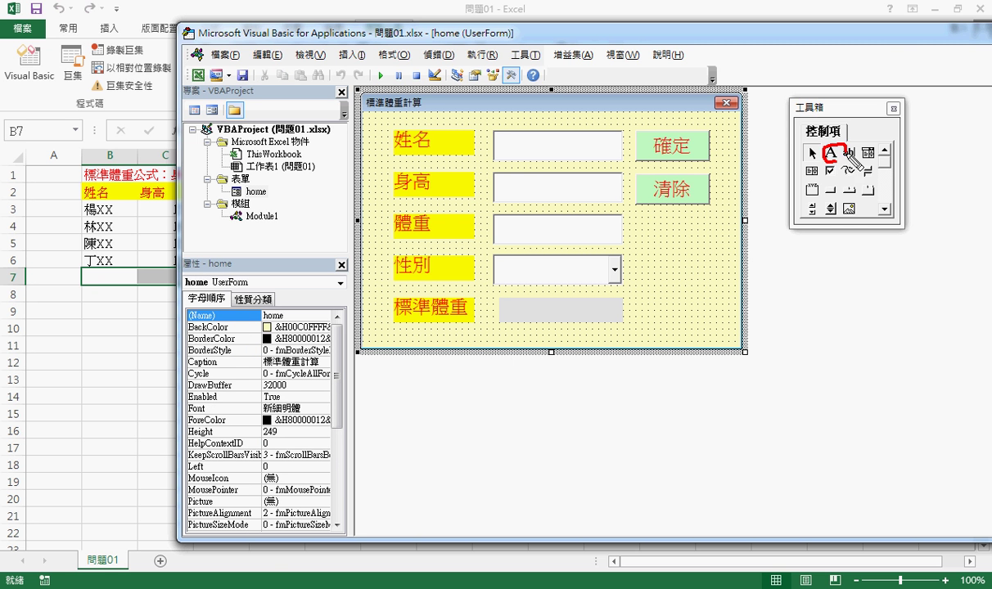
drag(425, 162, 442, 174)
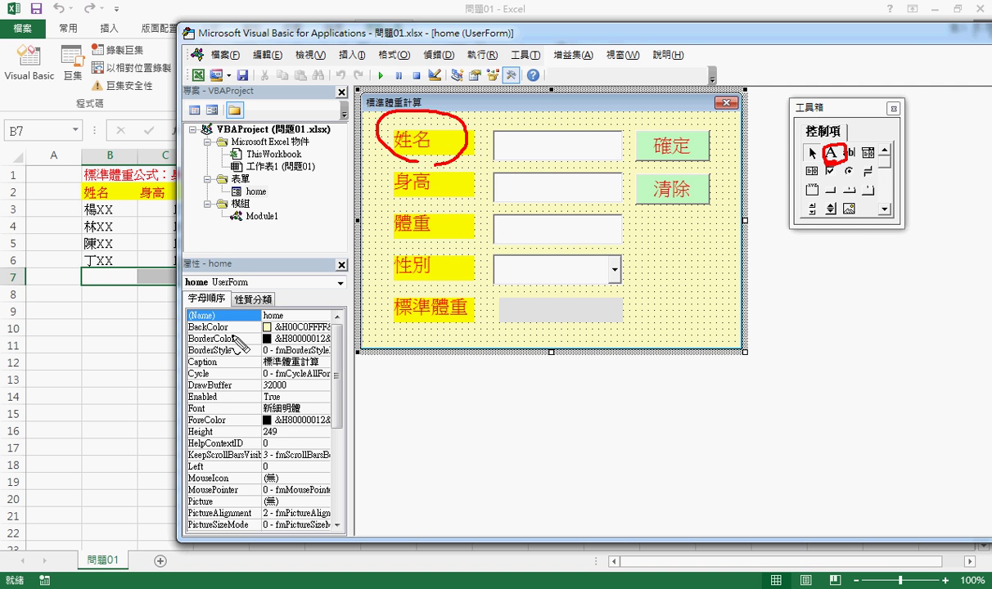
drag(228, 334, 196, 336)
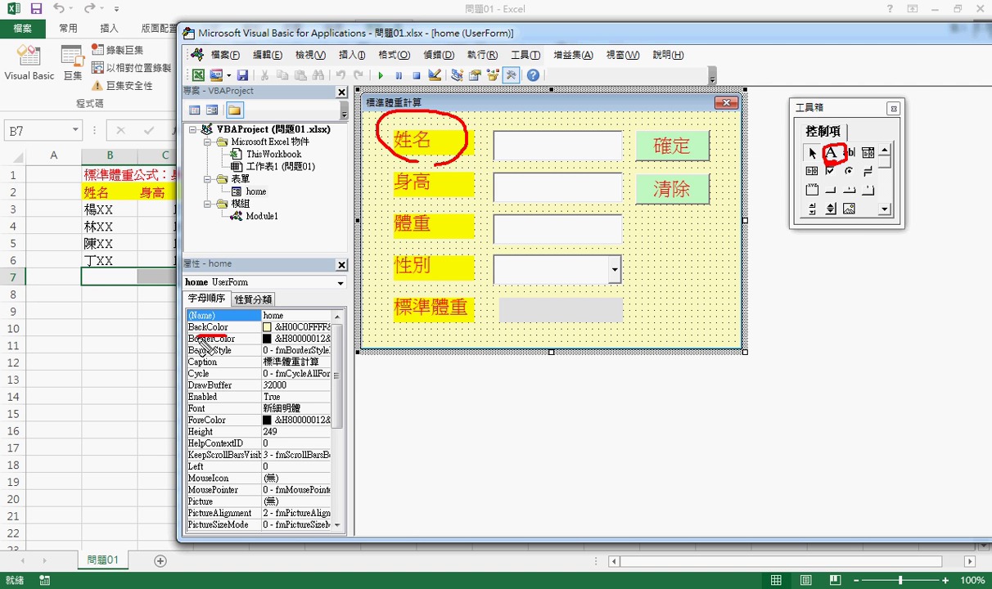
drag(227, 427, 188, 426)
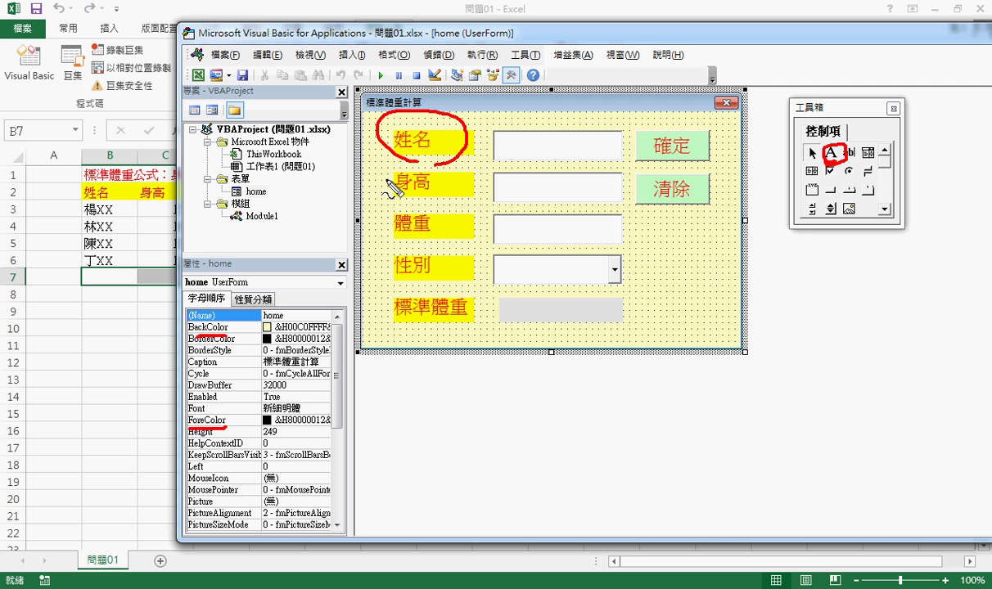
drag(215, 366, 185, 369)
drag(318, 369, 263, 369)
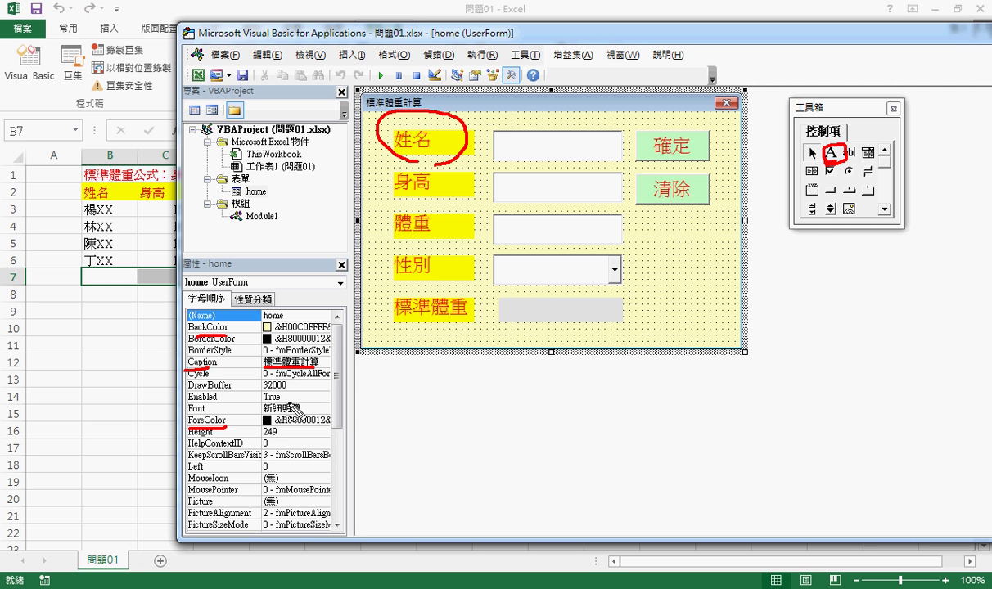
drag(203, 413, 188, 413)
drag(326, 402, 327, 409)
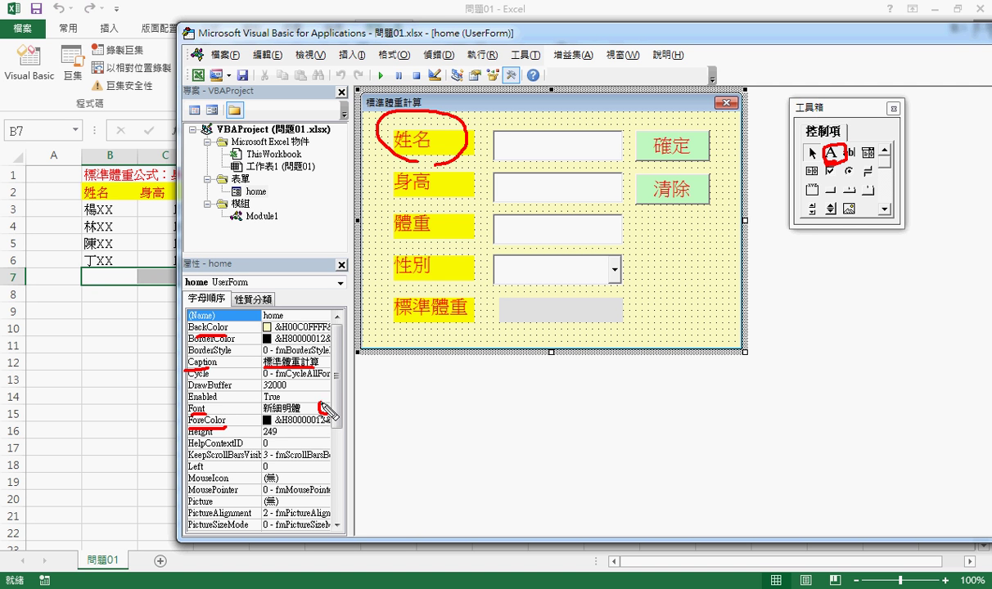